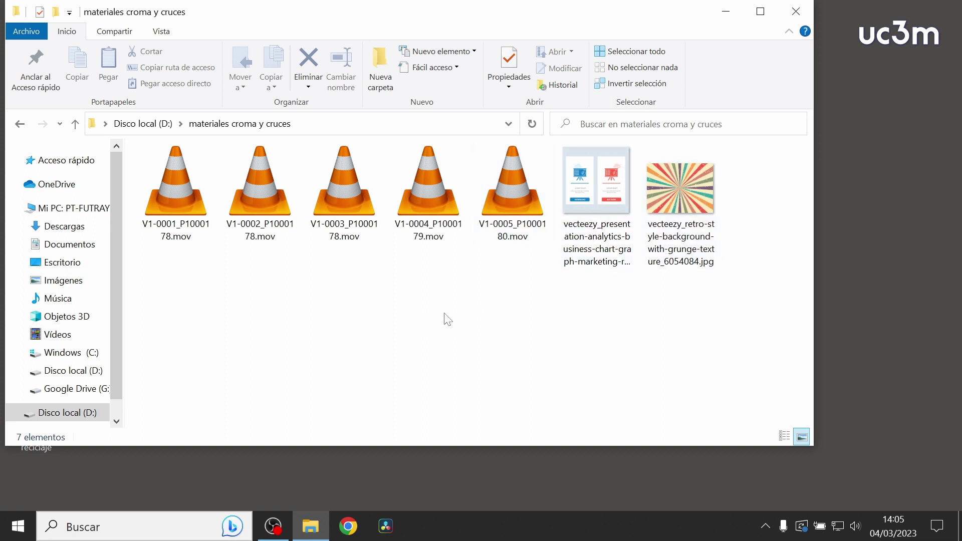
Step: Close the "materiales croma y cruces" folder window and open the Untitled Project in DaVinci Resolve
left_click(801, 15)
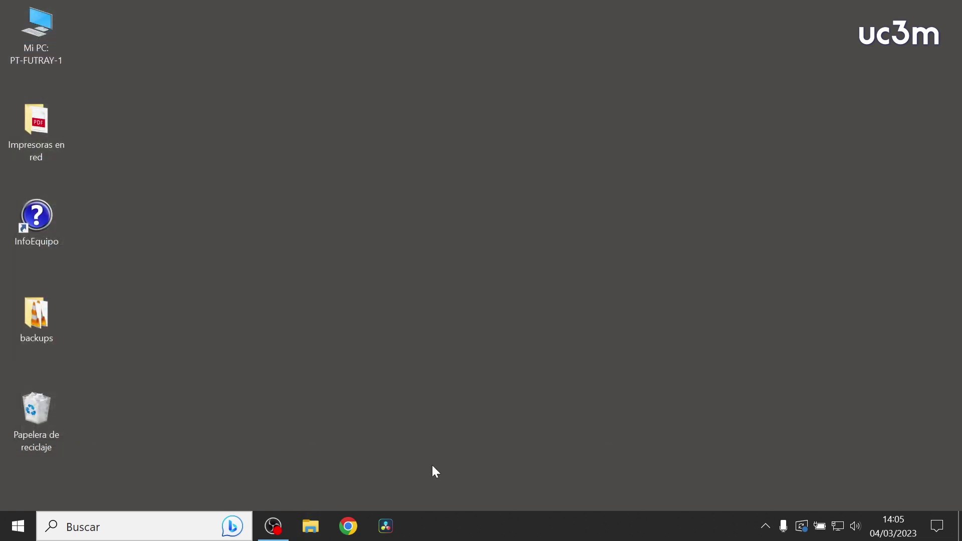
left_click(386, 526)
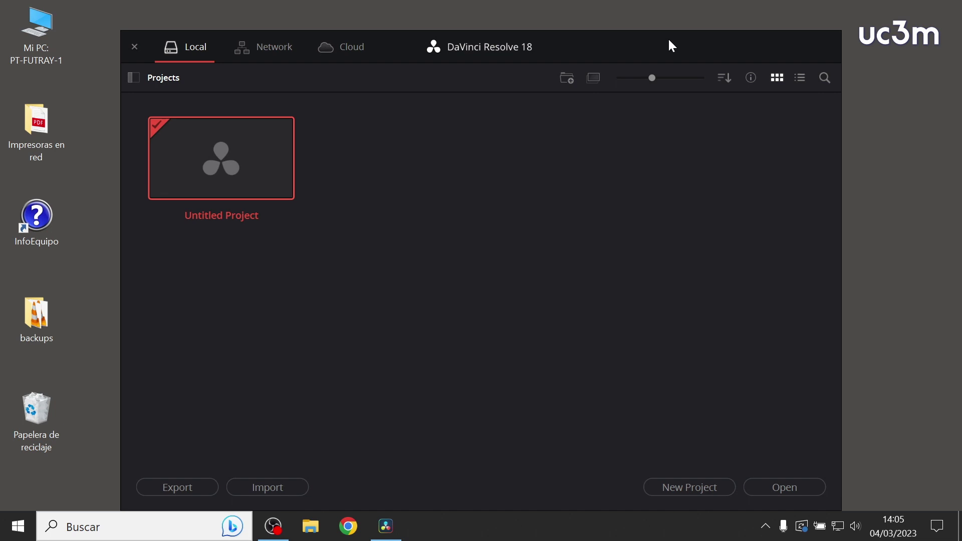
left_click_drag(669, 42, 668, 29)
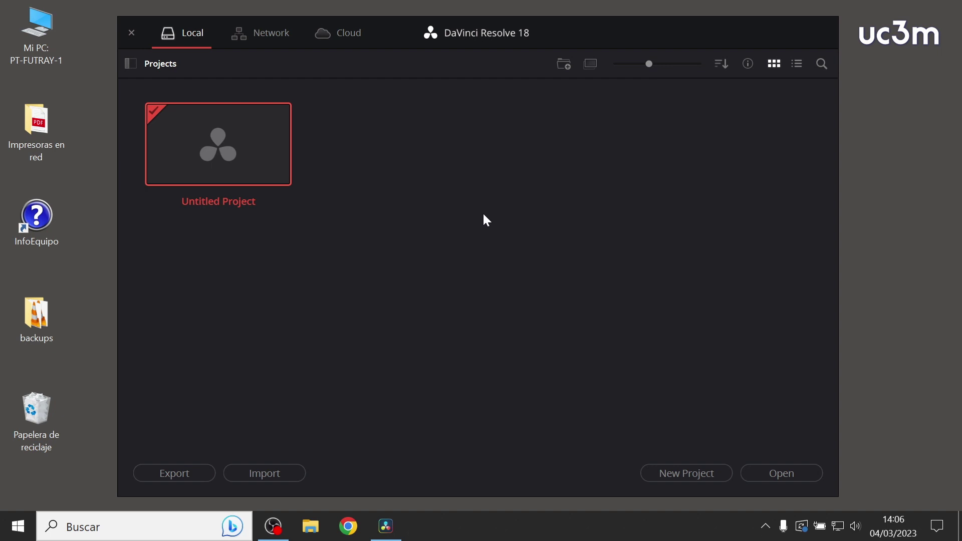
double_click(226, 161)
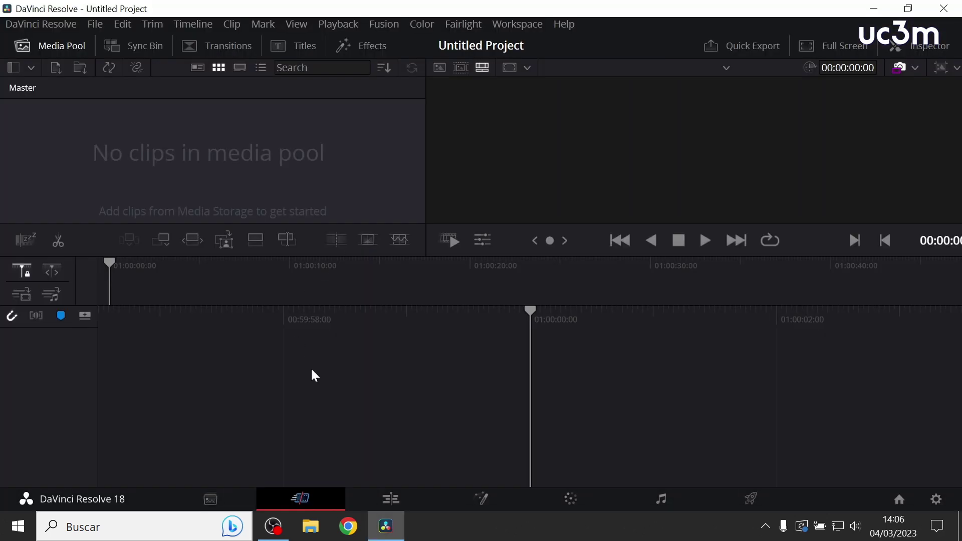
Step: Import the contents of the "materiales croma y cruces" folder on drive D: into the Master bin
left_click(210, 500)
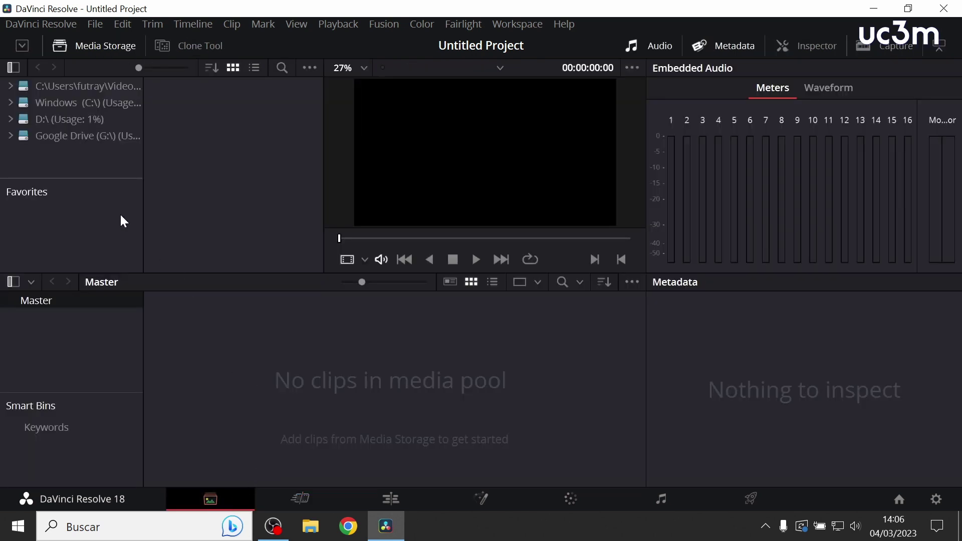
left_click(77, 136)
left_click(55, 119)
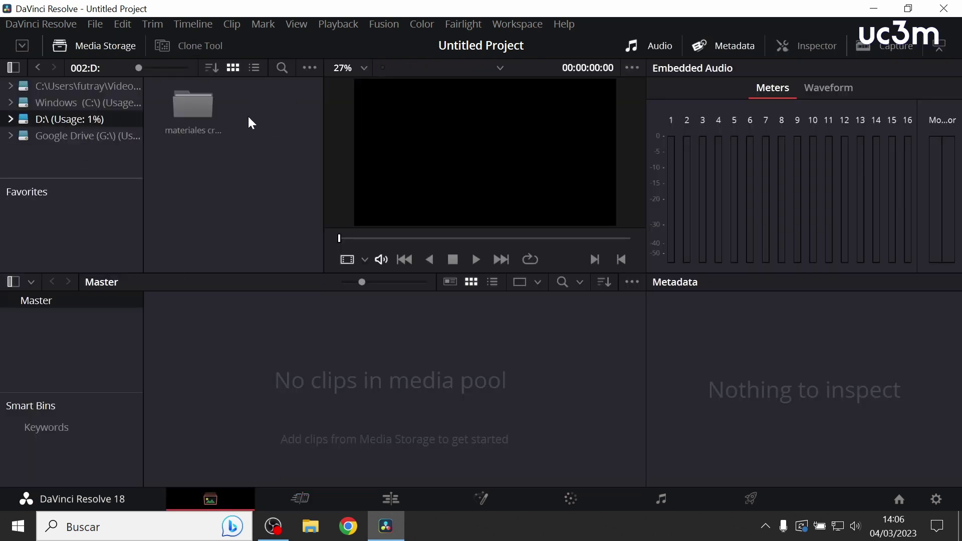
double_click(195, 118)
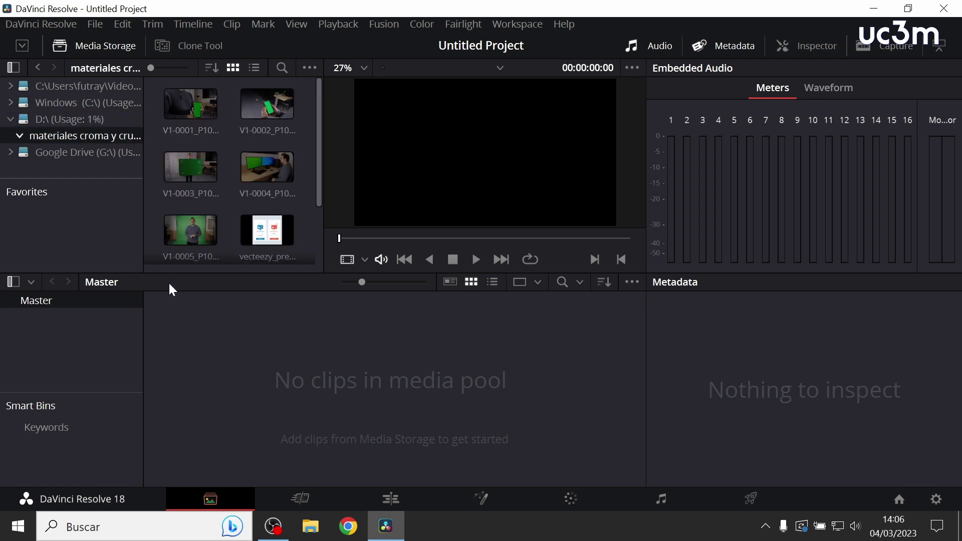
left_click_drag(110, 137, 290, 366)
left_click(611, 331)
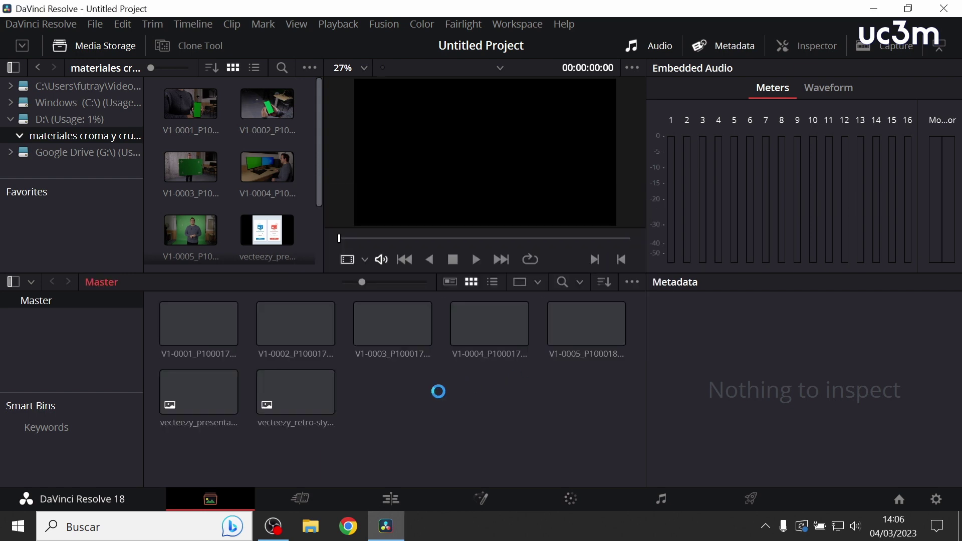
Step: Create a timeline named Timeline 1 from the five V1 video clips, using the project settings
left_click(402, 331)
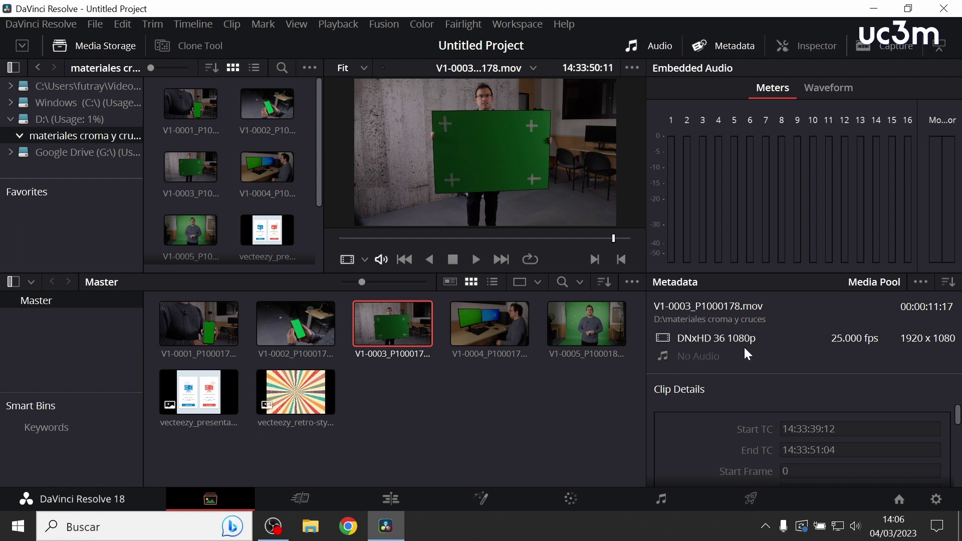
left_click(503, 425)
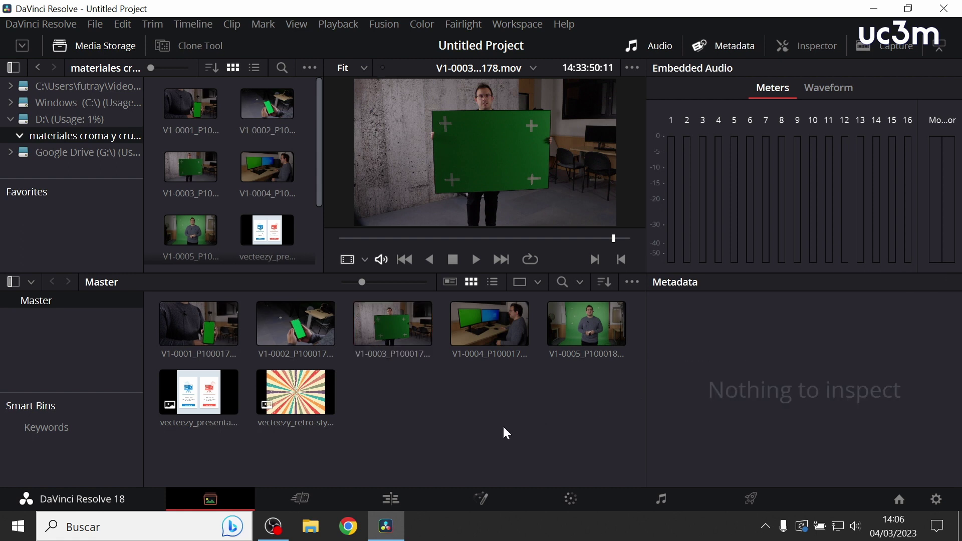
left_click(391, 325)
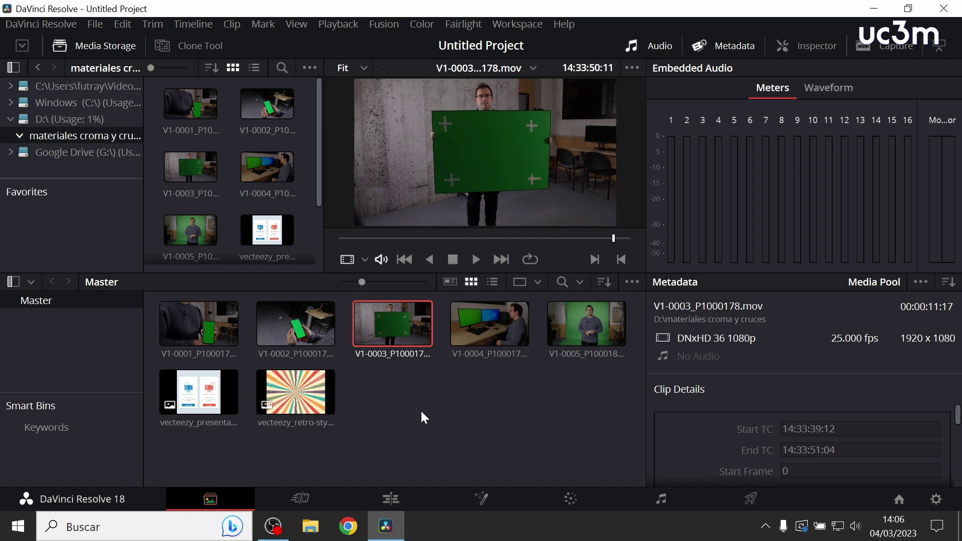
left_click(215, 342)
left_click(377, 315, "shift")
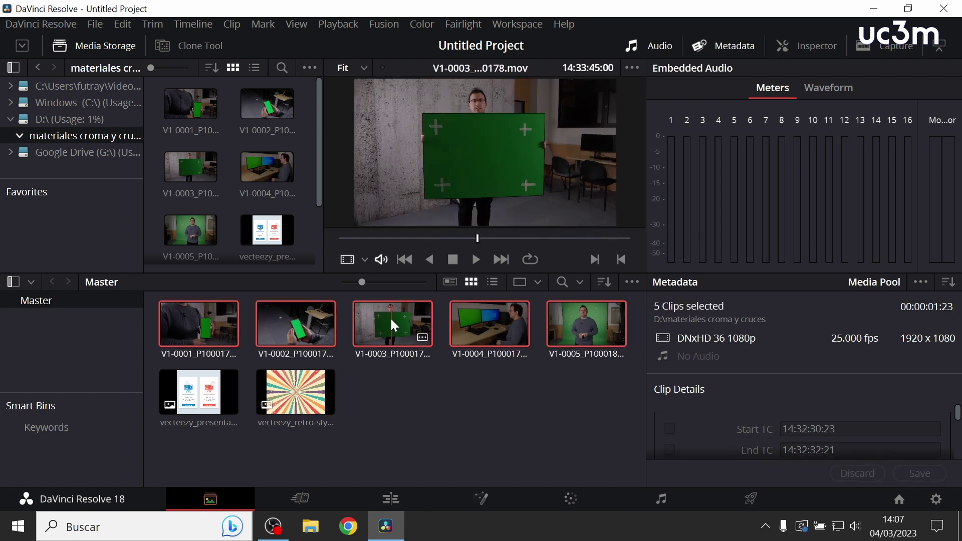
right_click(391, 316)
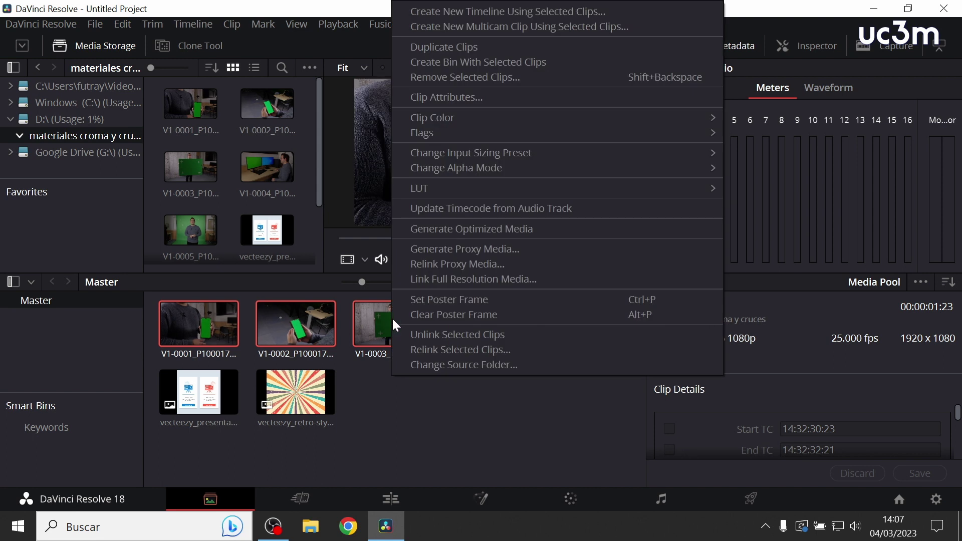
left_click(512, 15)
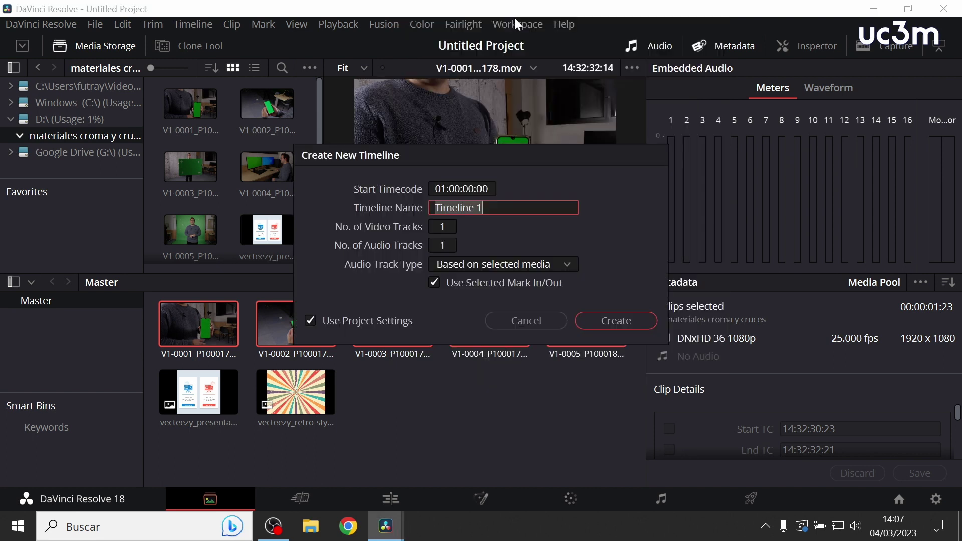
left_click(621, 320)
Step: Fit the whole timeline in view and open its first clip, V1-0001_P1000178.mov, as a Fusion composition
left_click(399, 500)
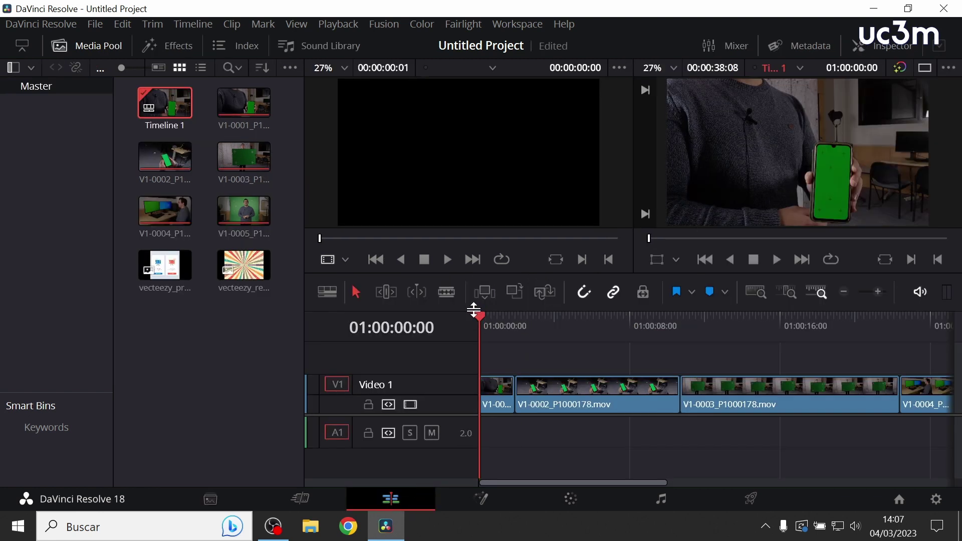
key("shift+z")
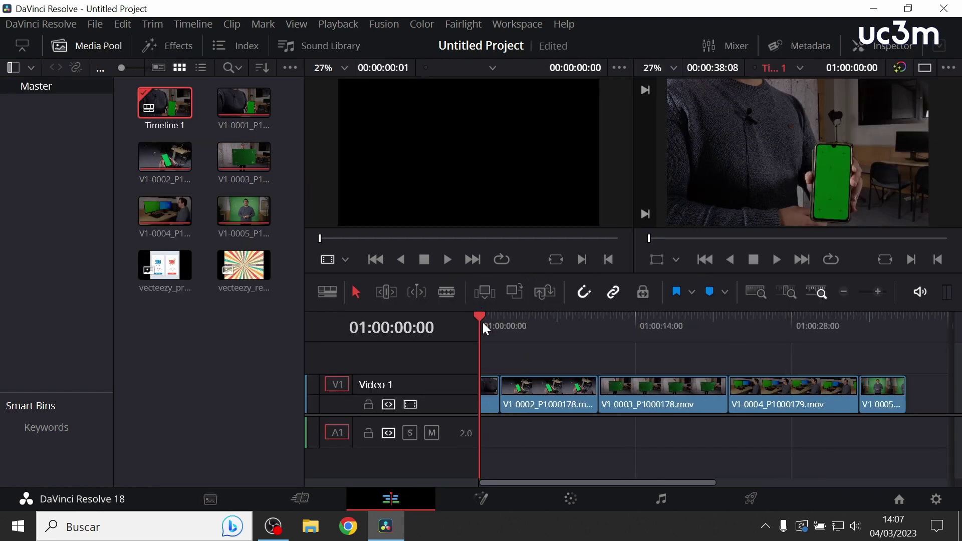
mouse_move(484, 316)
left_mouse_down()
mouse_move(874, 329)
mouse_move(555, 344)
mouse_move(484, 332)
left_mouse_up()
left_click(482, 499)
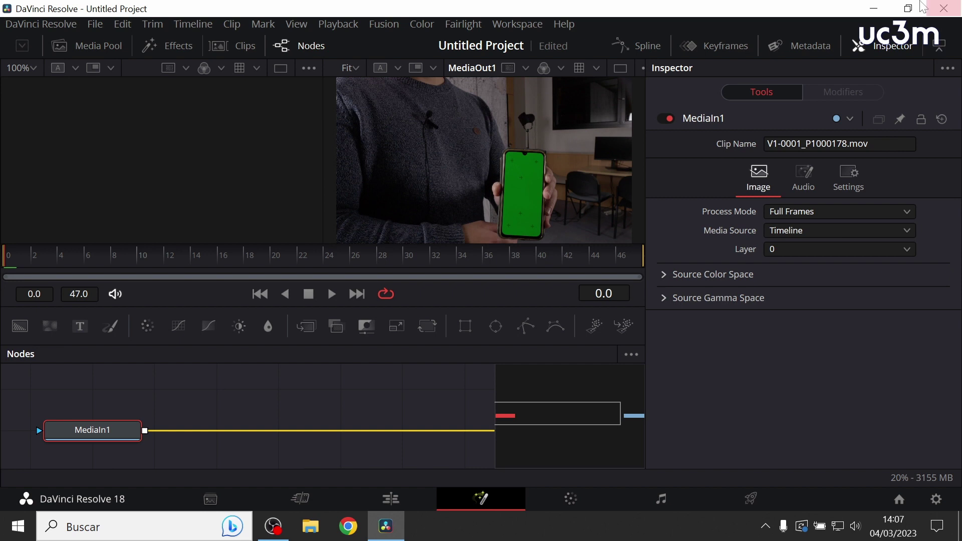
Step: Hide the Inspector and the Fusion toolbar to free up workspace
left_click(895, 50)
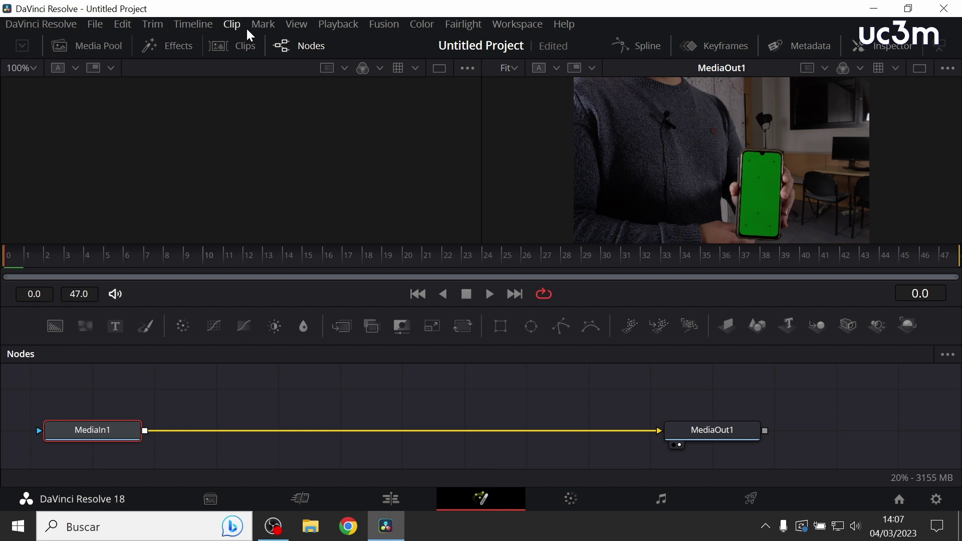
left_click(384, 25)
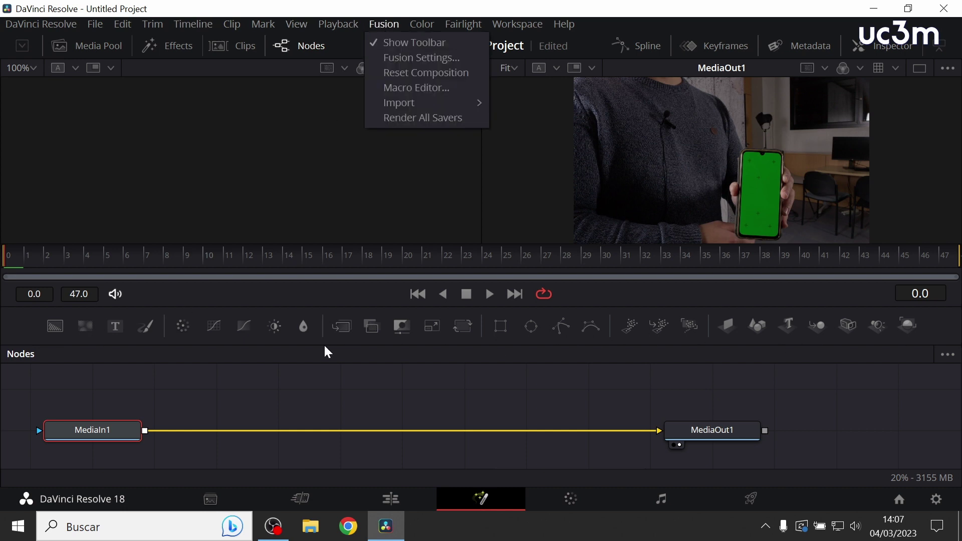
left_click(418, 49)
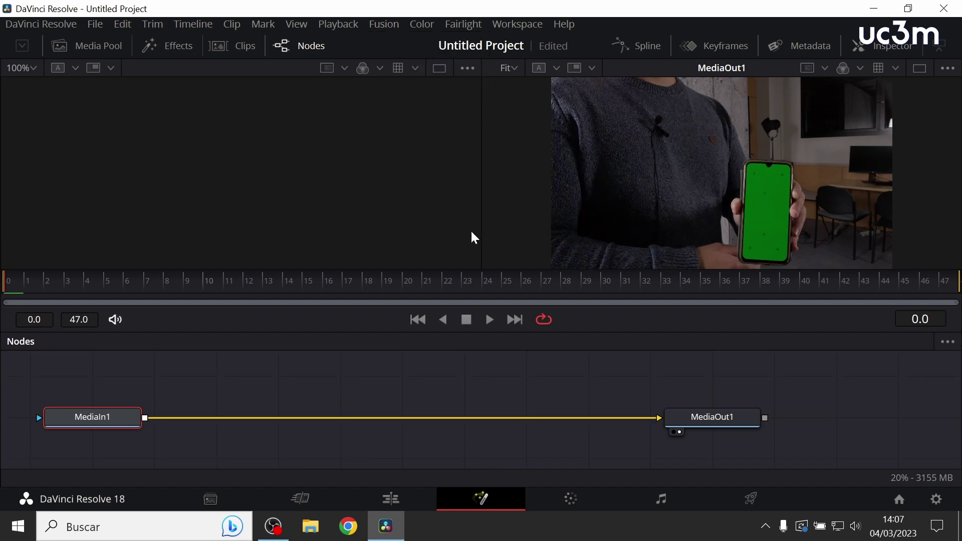
Step: Make the workspace full screen without page navigation and reduce the display to a single viewer
left_click(526, 23)
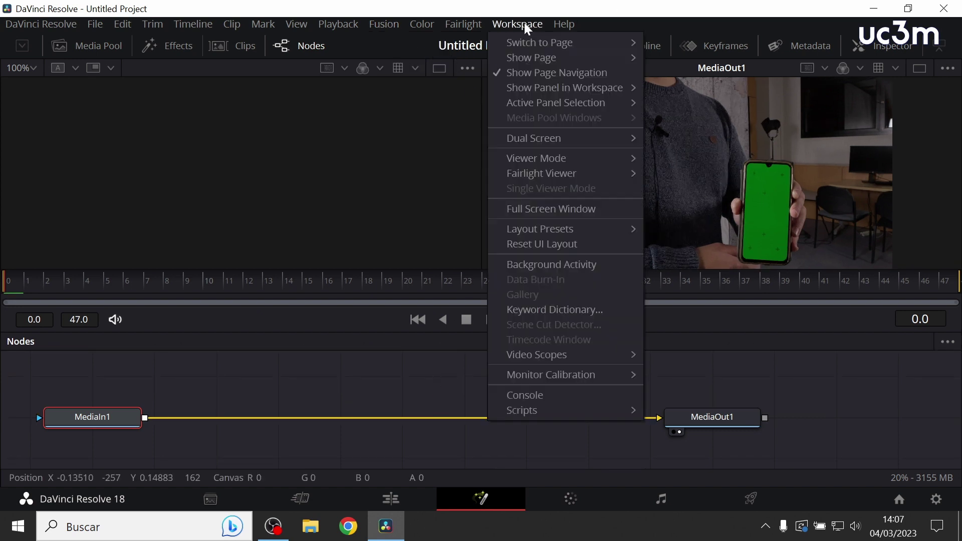
left_click(560, 209)
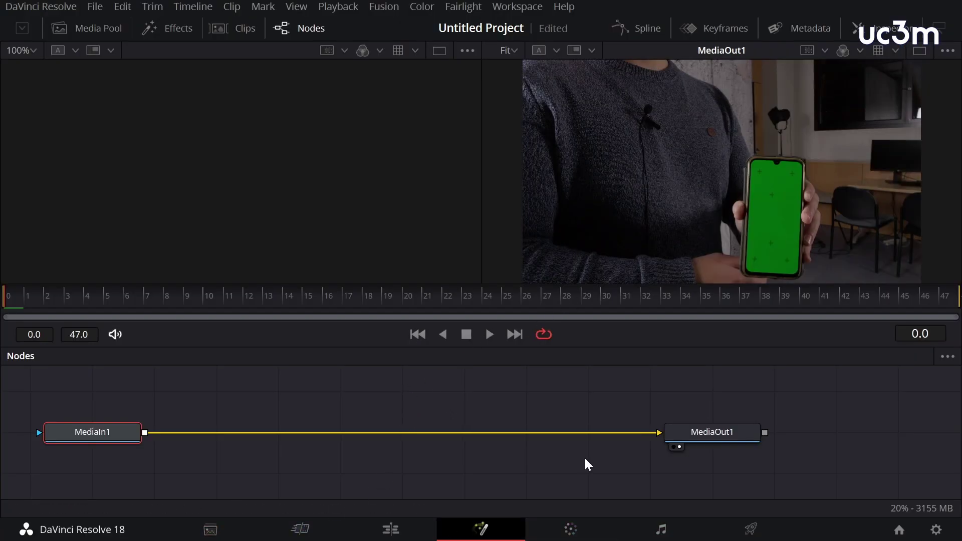
left_click(530, 7)
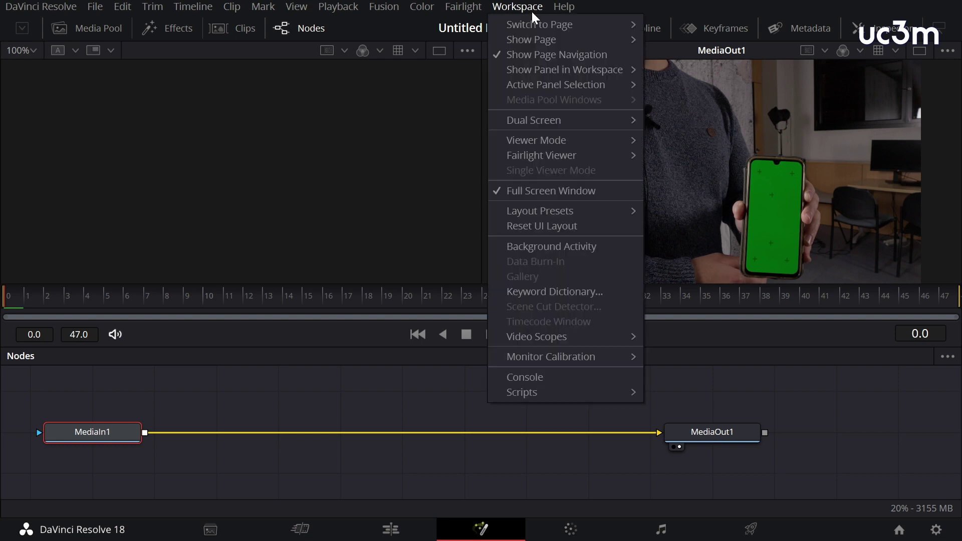
left_click(530, 55)
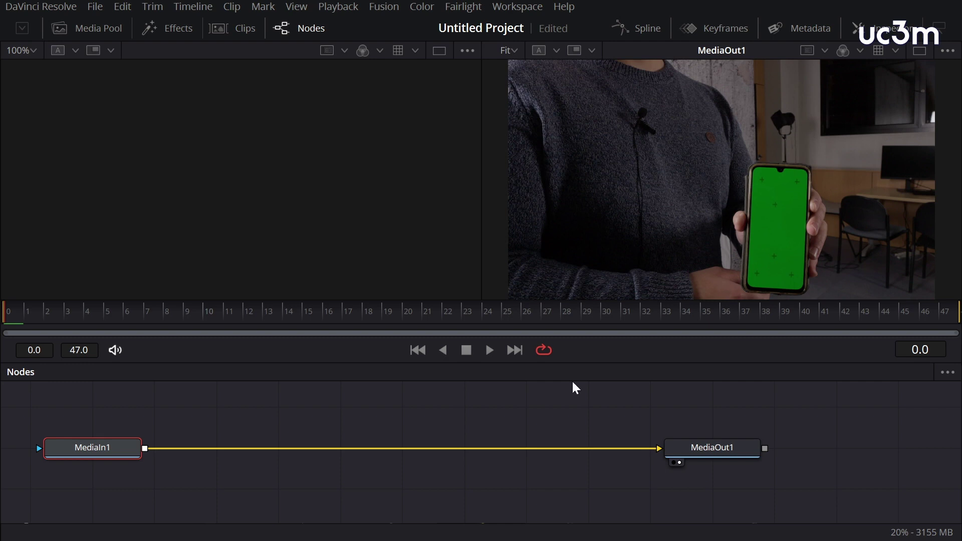
left_click(919, 51)
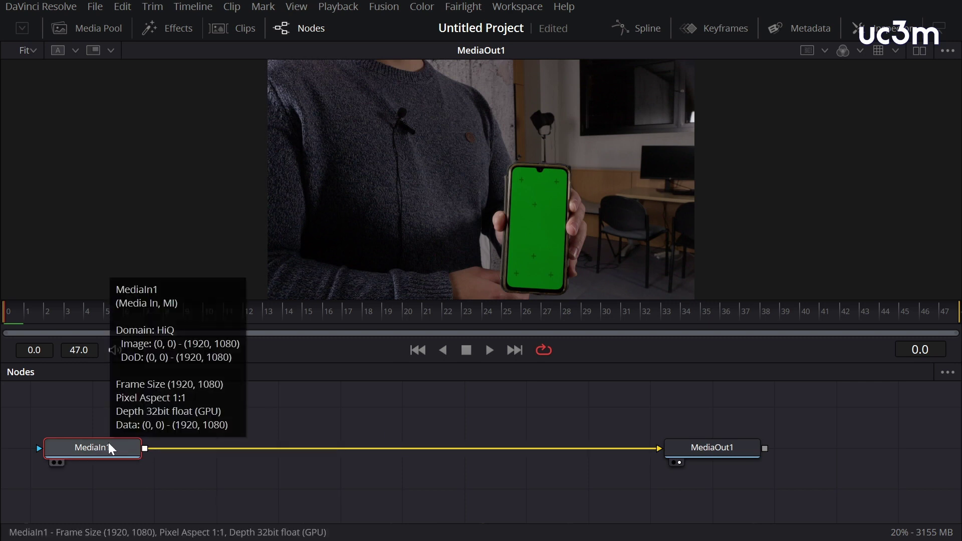
Step: Add a Planar Tracker node between MediaIn1 and MediaOut1 and place it closer to MediaIn1
key("shift+space")
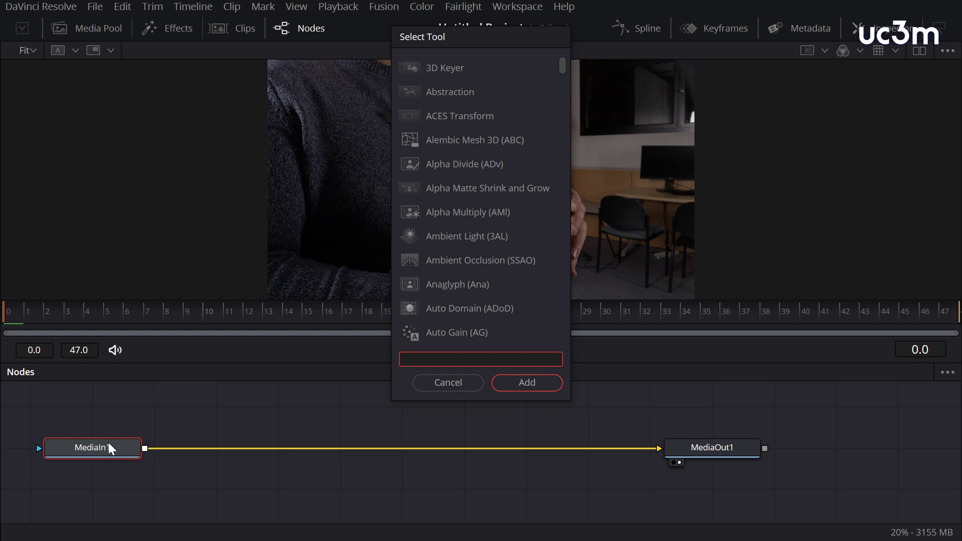
type("plan")
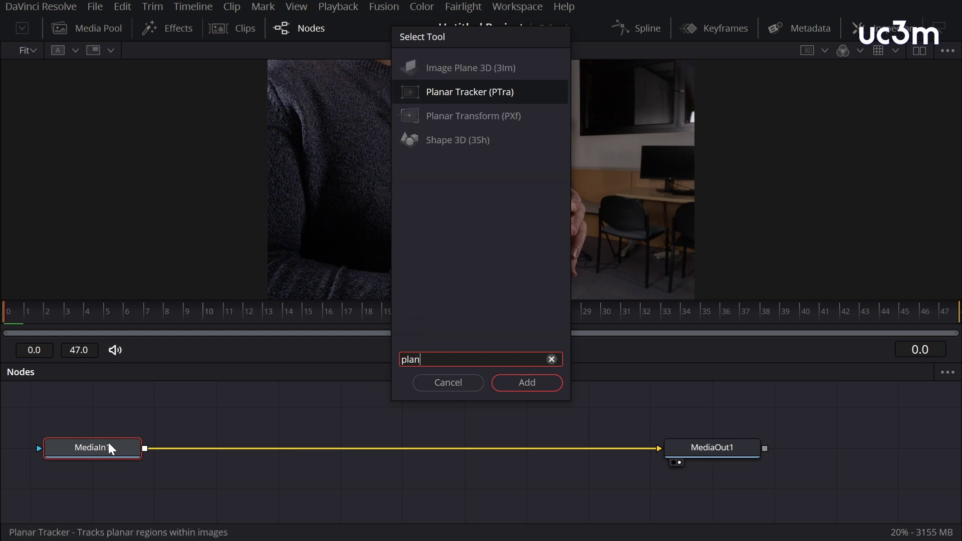
left_click(451, 92)
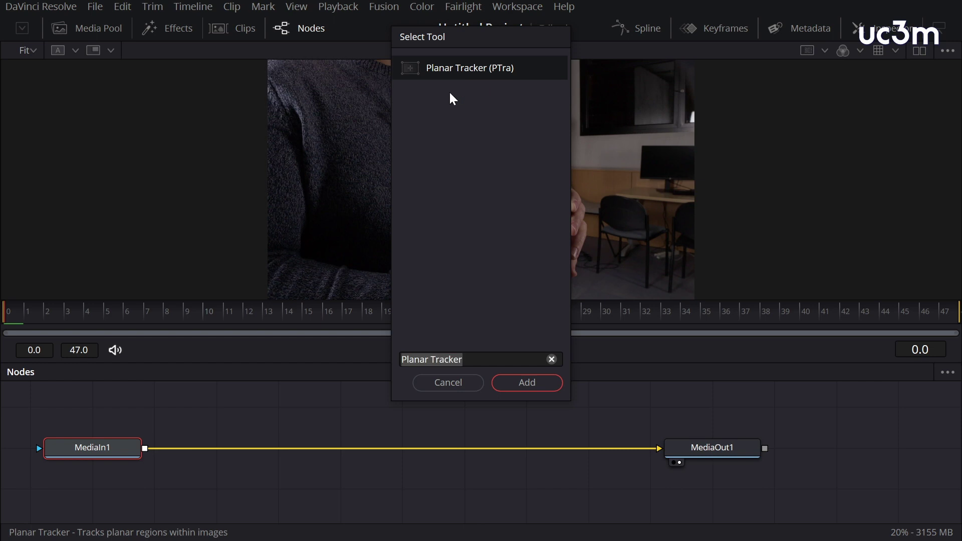
left_click(536, 384)
left_click_drag(227, 447, 260, 450)
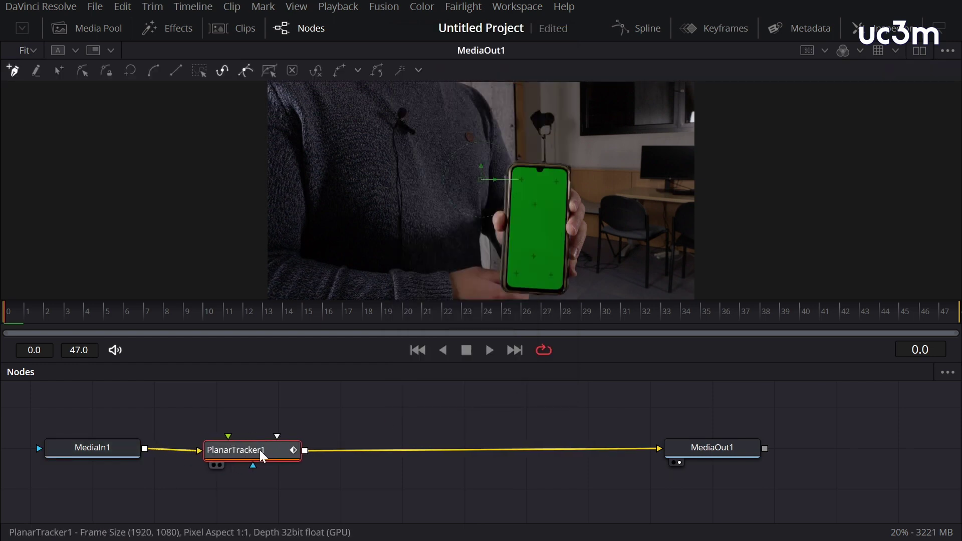
Step: Outline the phone's green screen with a closed four-point planar tracking shape just inside its edges
left_click(562, 175)
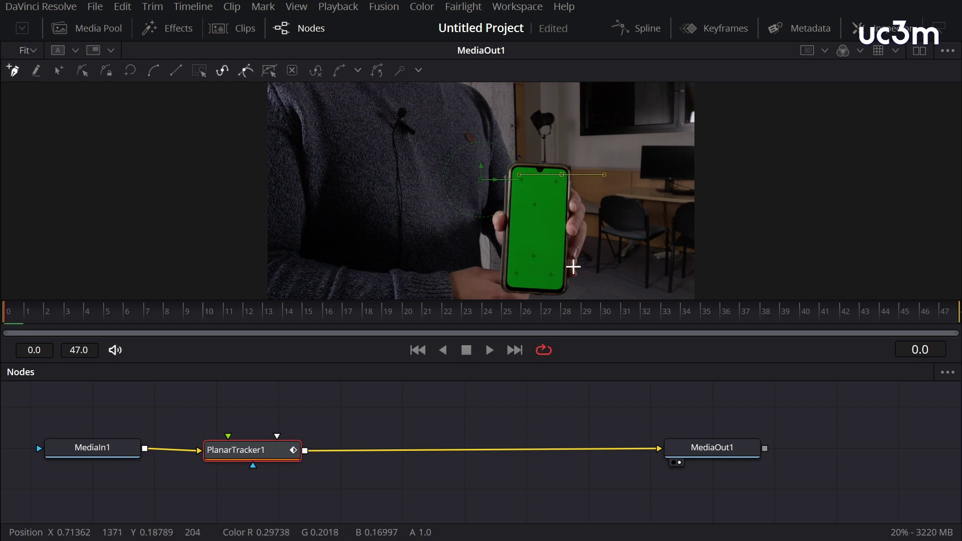
left_click(555, 284)
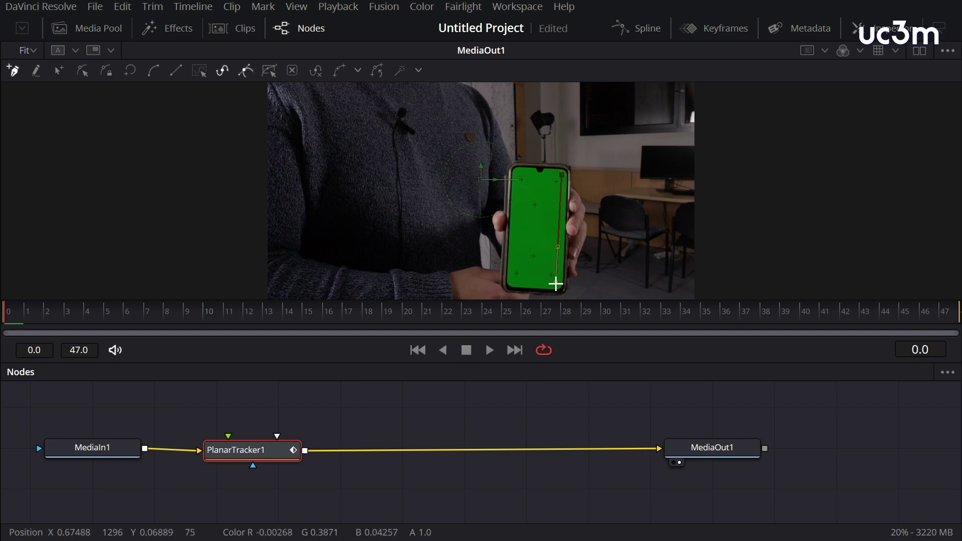
left_click(510, 279)
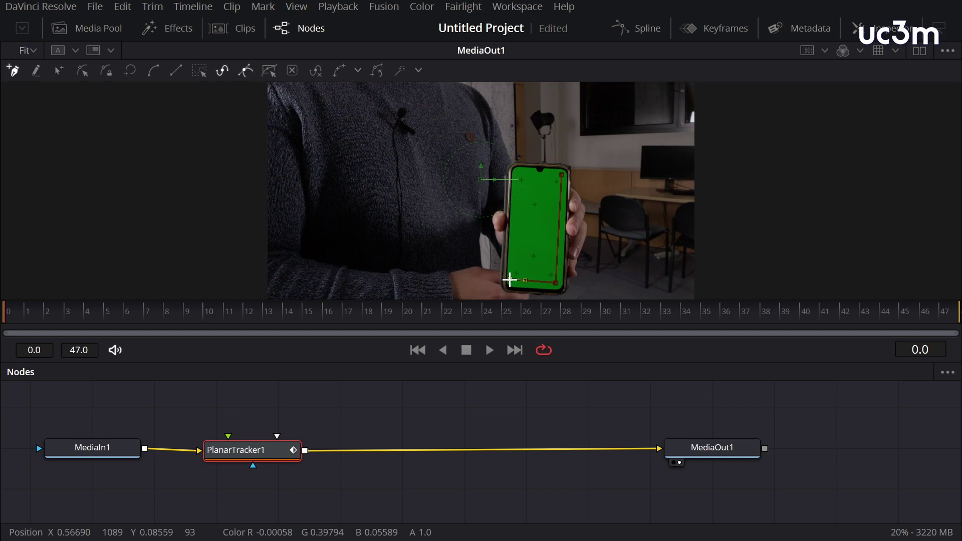
left_click(515, 173)
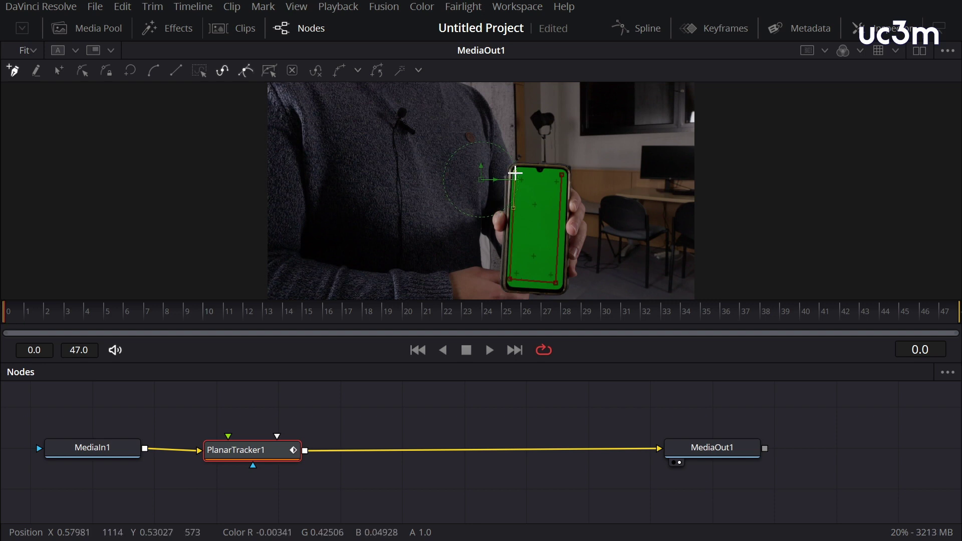
left_click(562, 174)
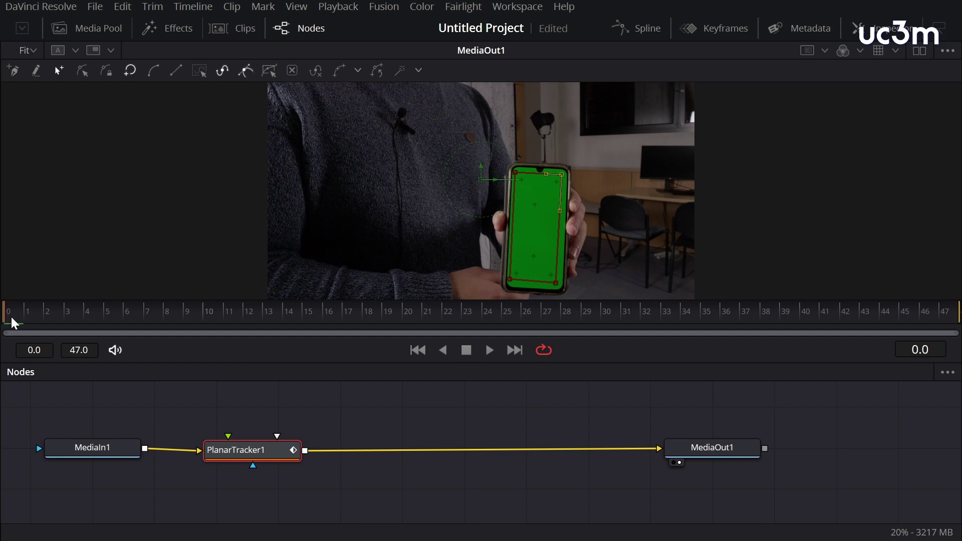
Step: Set the planar tracker's reference time at frame 0 and choose Hybrid Point/Area as its tracker type
left_click(874, 28)
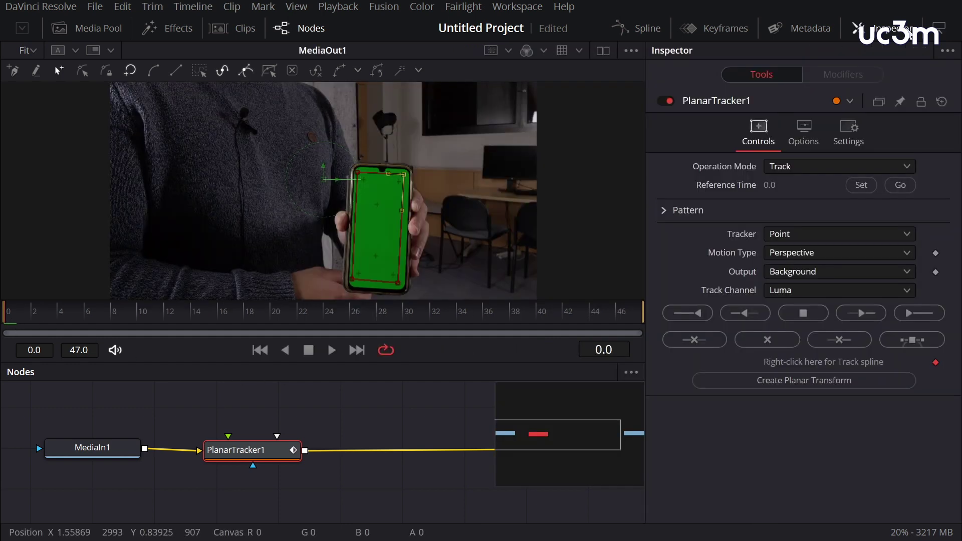
left_click(863, 193)
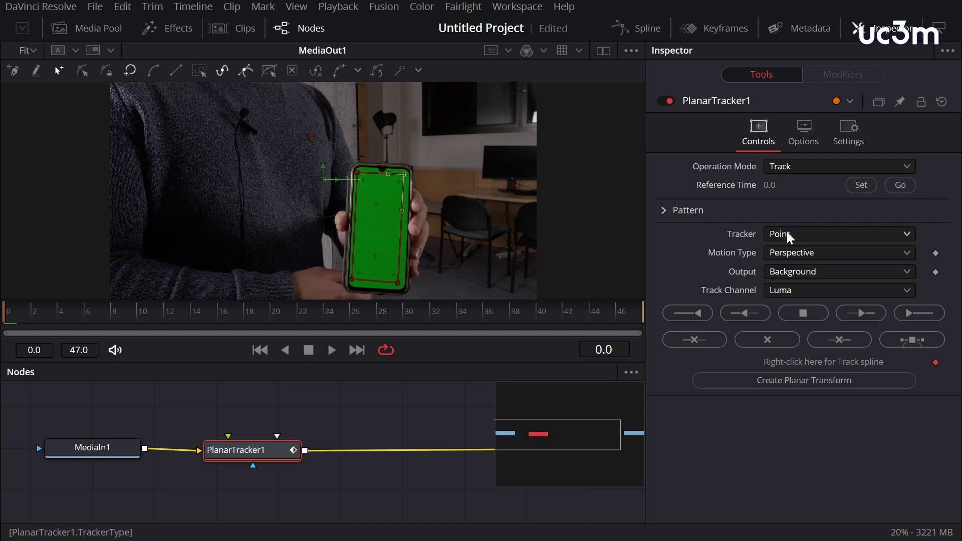
left_click(818, 233)
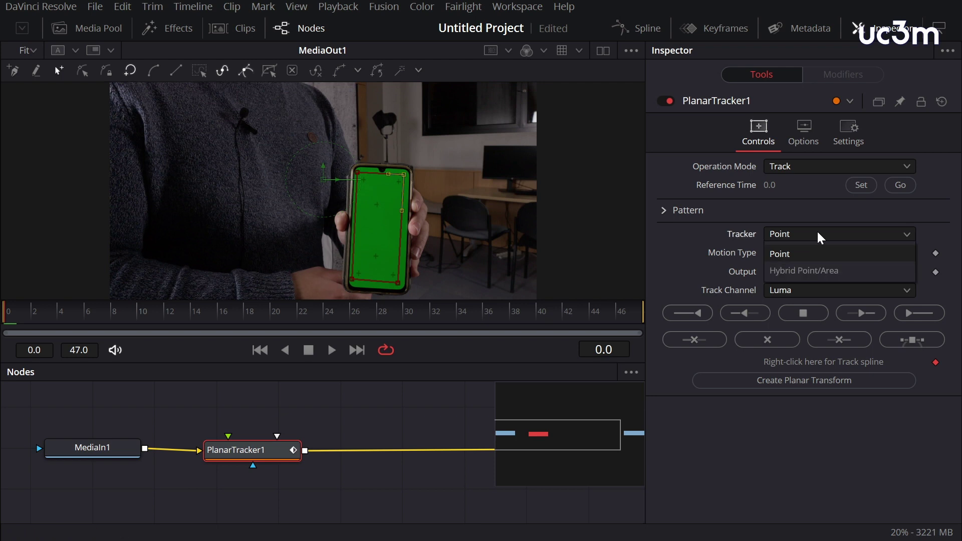
left_click(774, 275)
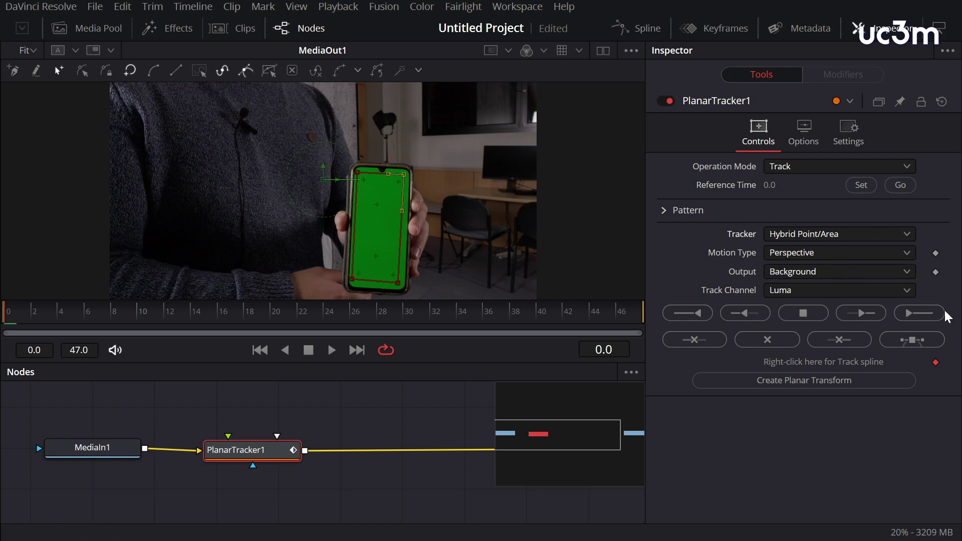
Step: Track the phone screen forward from frame 0 to the end of the clip, and return the playhead to frame 0
left_click(921, 313)
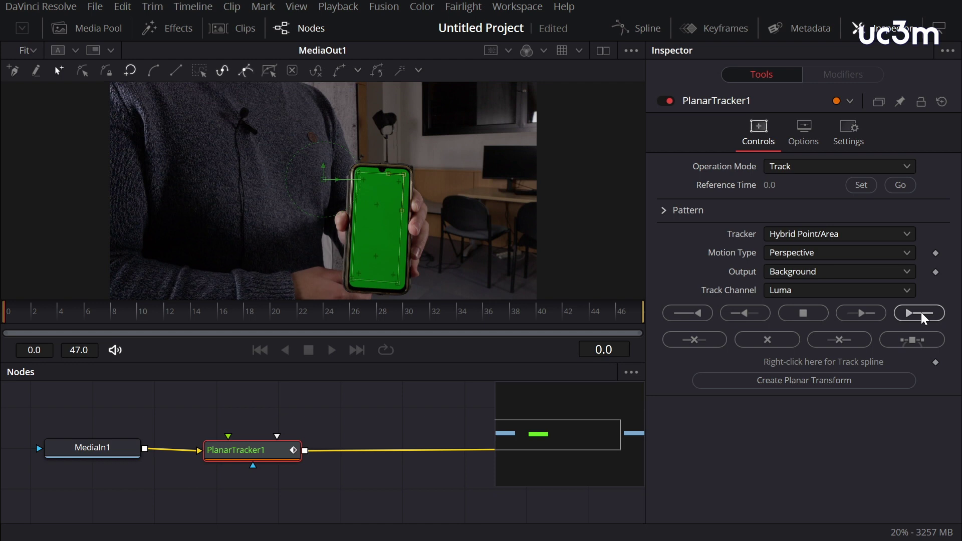
left_click(921, 313)
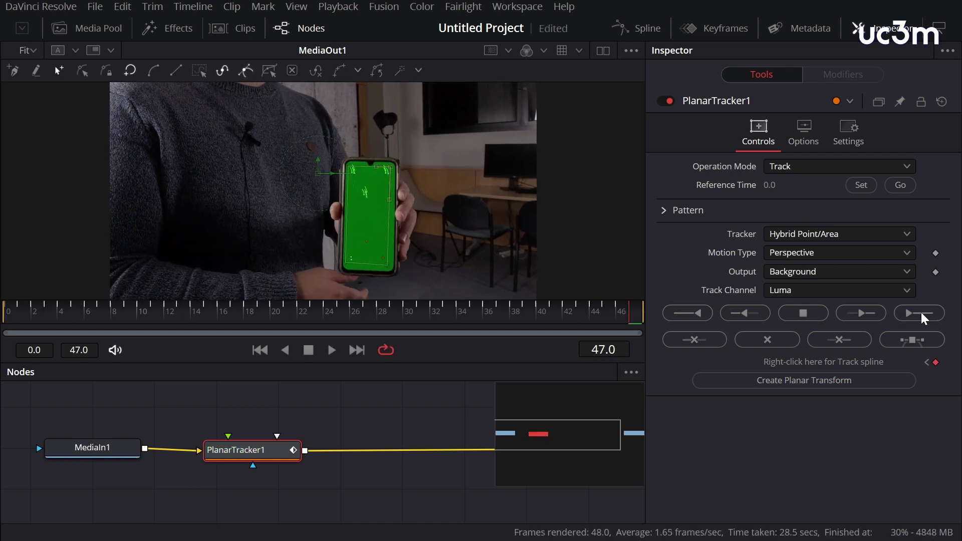
left_click_drag(622, 324, 18, 349)
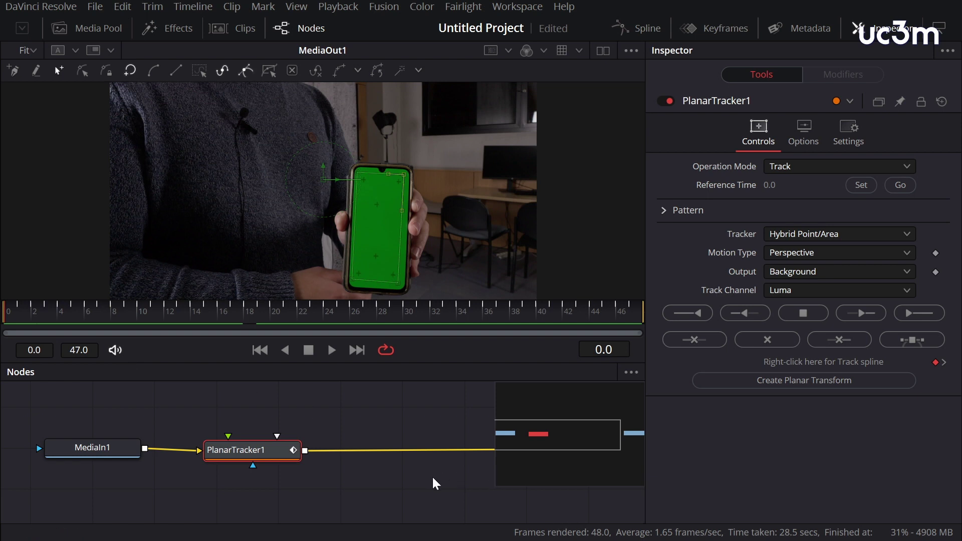
Step: Add the vecteezy presentation image from the media pool as a node above MediaIn1 and display it in the viewer
left_click(891, 29)
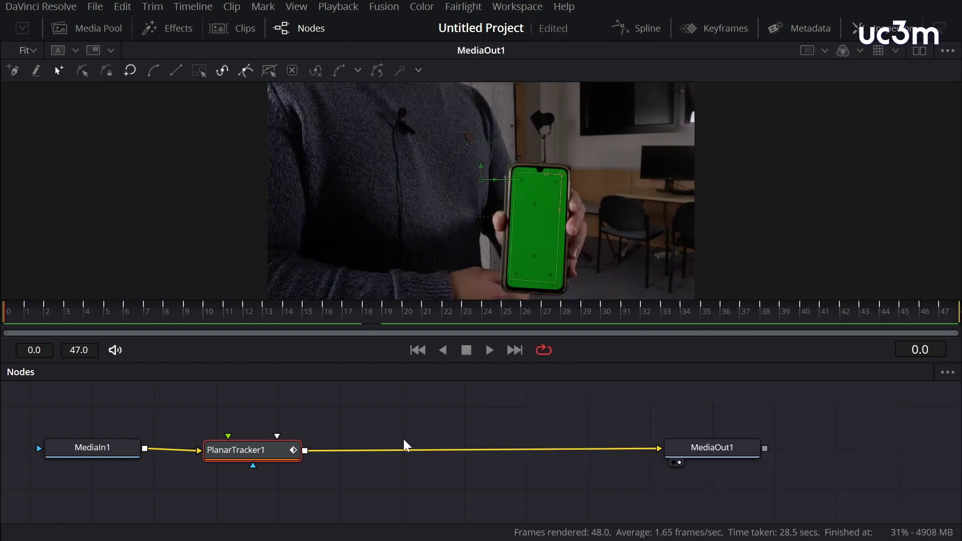
scroll(405, 446, "down", 4)
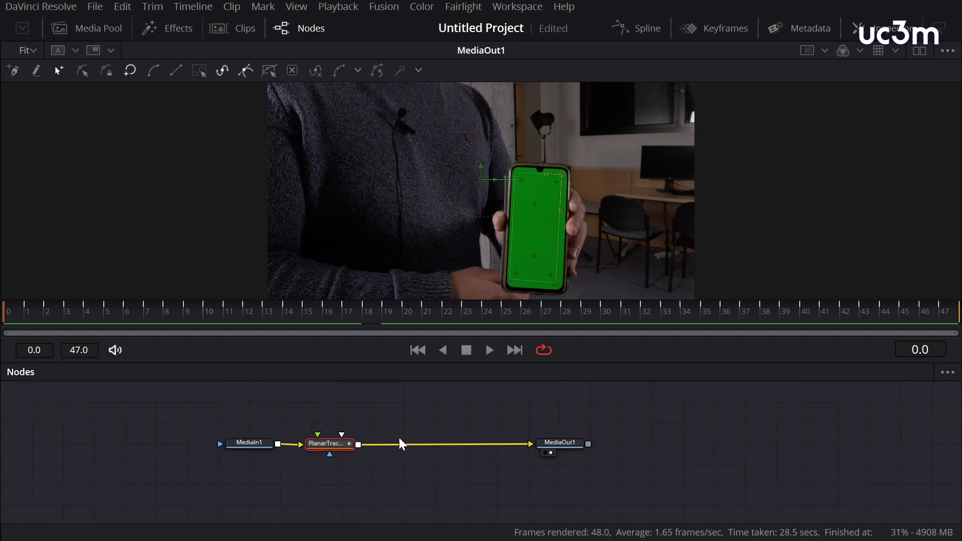
left_click_drag(423, 488, 363, 510)
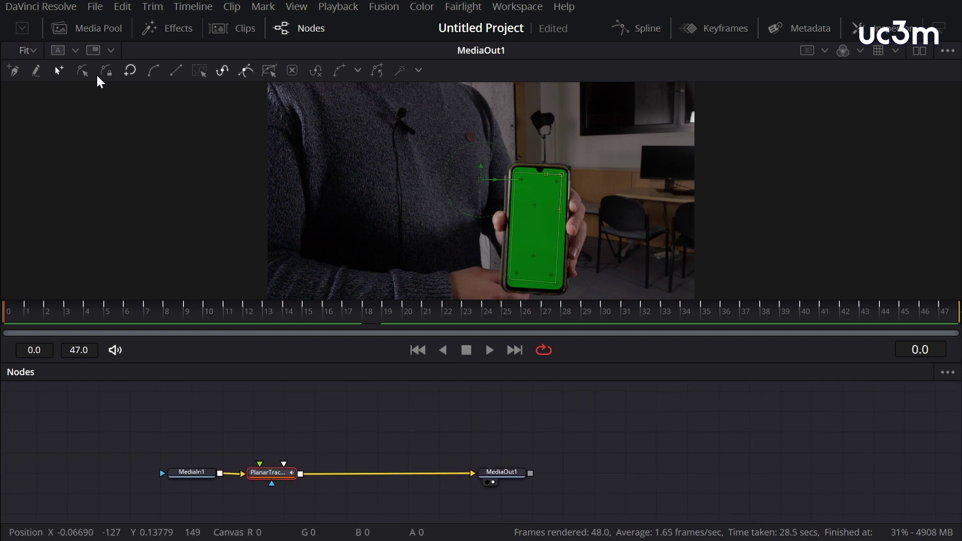
left_click(79, 29)
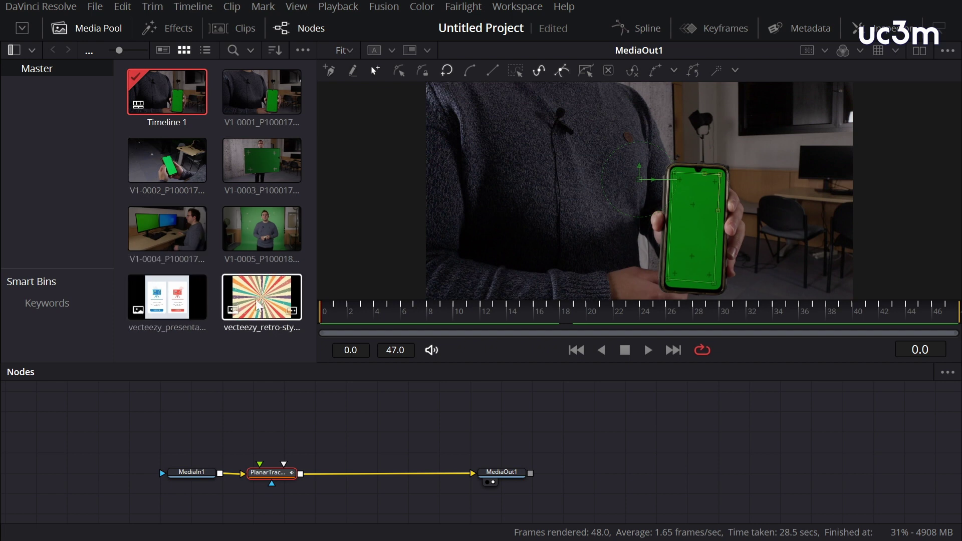
left_click_drag(177, 300, 204, 419)
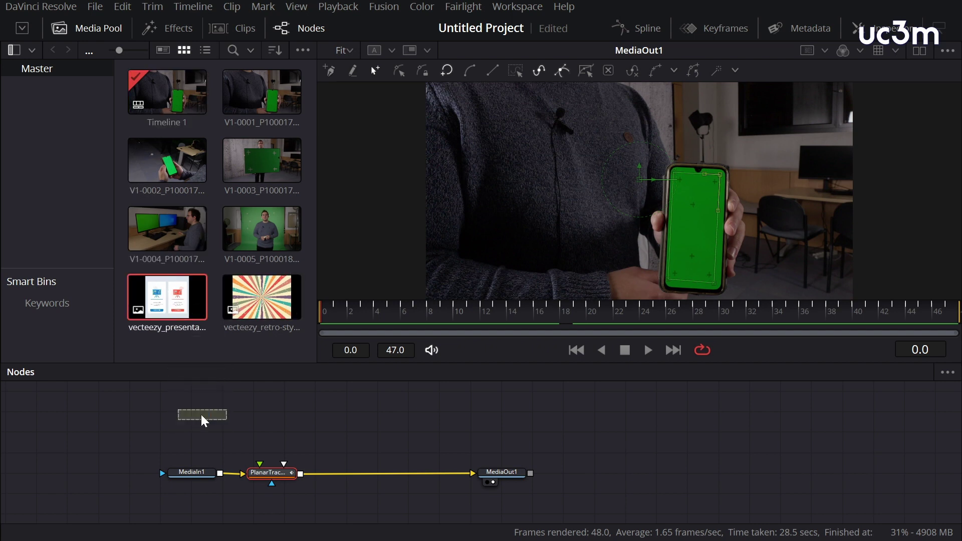
key("1")
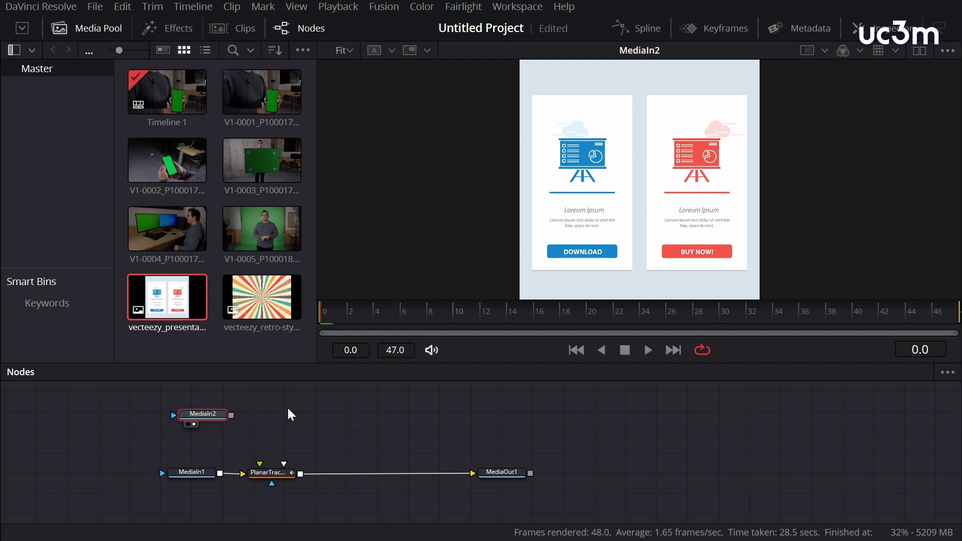
Step: Add a Crop node after the presentation image node and show its settings and its output in the viewer
key("shift+space")
type("crop")
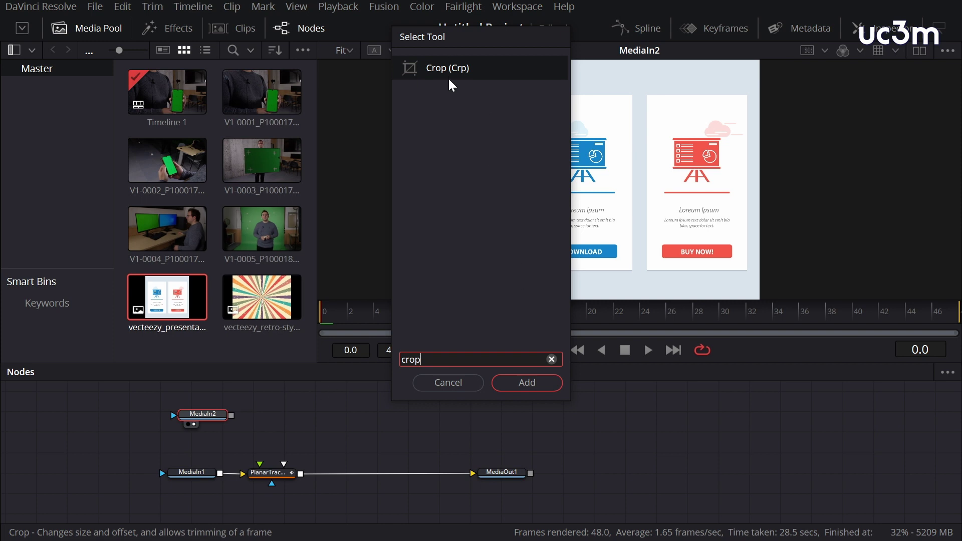
left_click(530, 384)
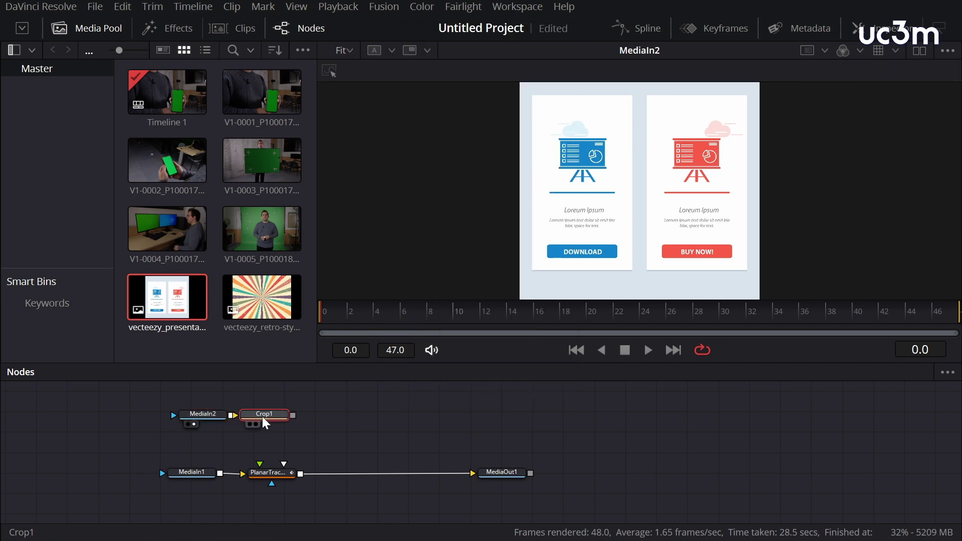
left_click(888, 29)
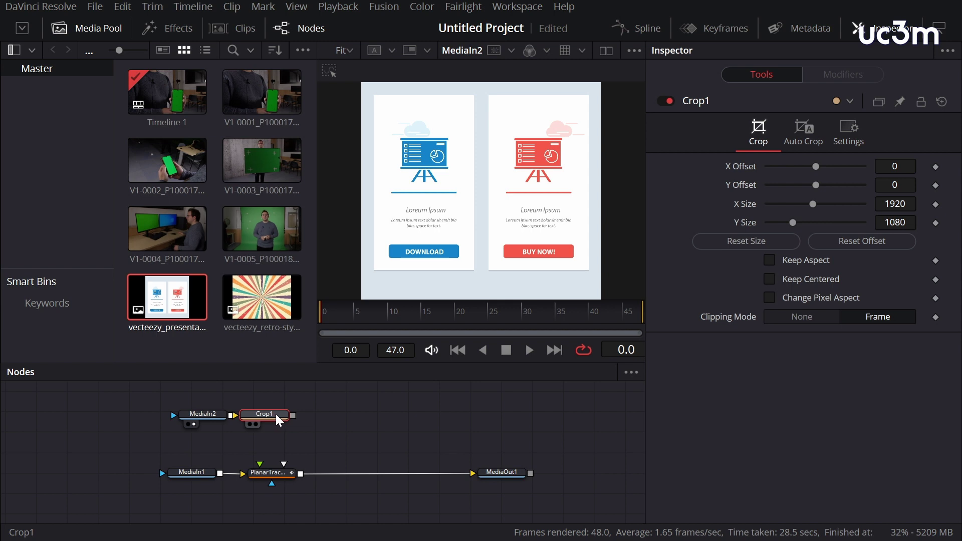
key("1")
scroll(530, 241, "down", 1)
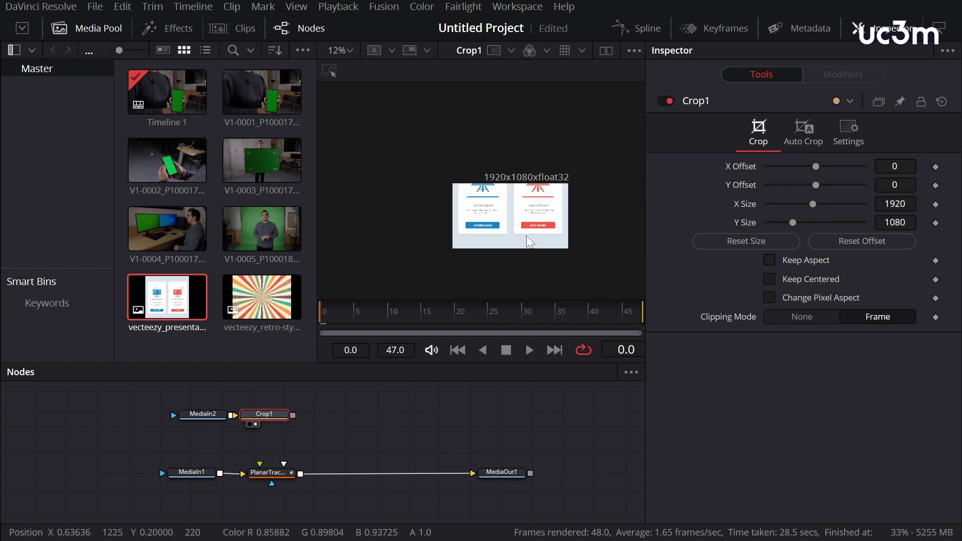
Step: Crop the image to its blue DOWNLOAD card with X Offset 127, Y Offset 220, X Size 775 and Y Size 1452
left_click(79, 29)
left_click_drag(813, 204, 817, 203)
left_click_drag(792, 222, 805, 225)
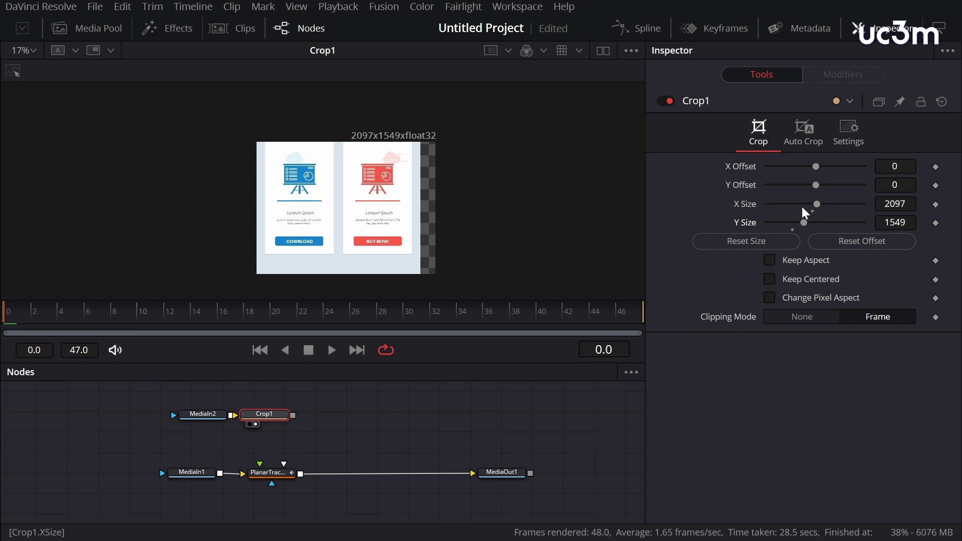
left_click_drag(819, 187, 827, 193)
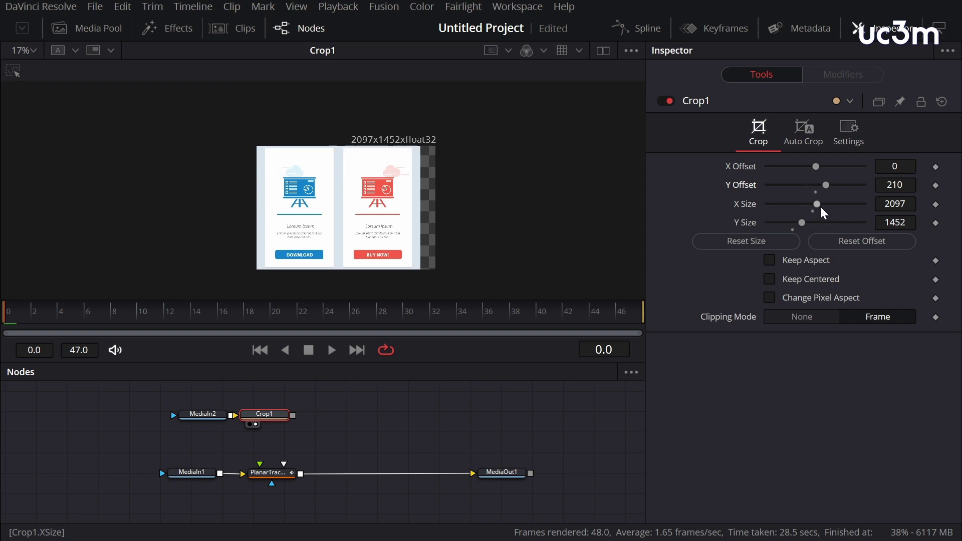
left_click_drag(821, 209, 789, 213)
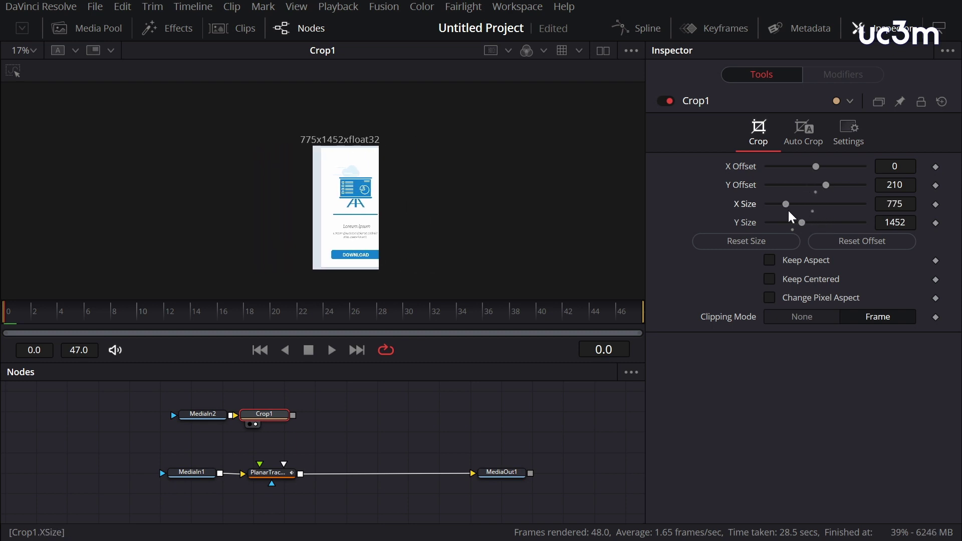
left_click_drag(818, 167, 825, 170)
left_click_drag(895, 167, 892, 167)
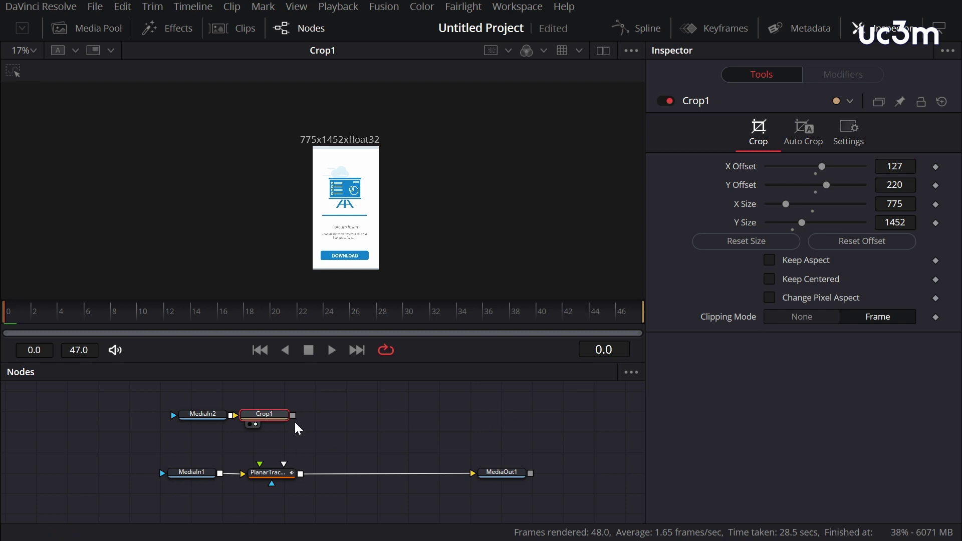
Step: Connect Crop1 to PlanarTracker1's Corner Pin 1 input and display the tracker in Corner Pin operation mode
left_click_drag(292, 417, 262, 471)
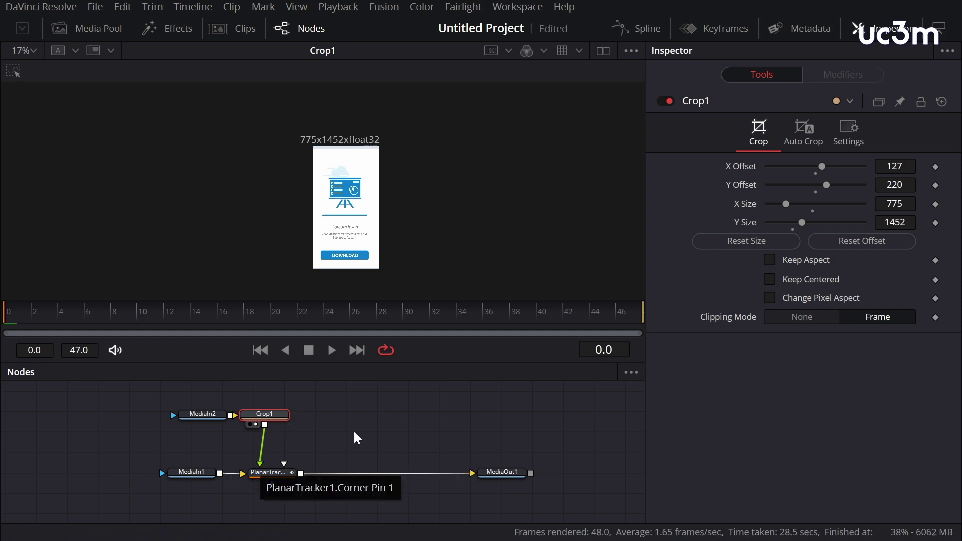
left_click(268, 472)
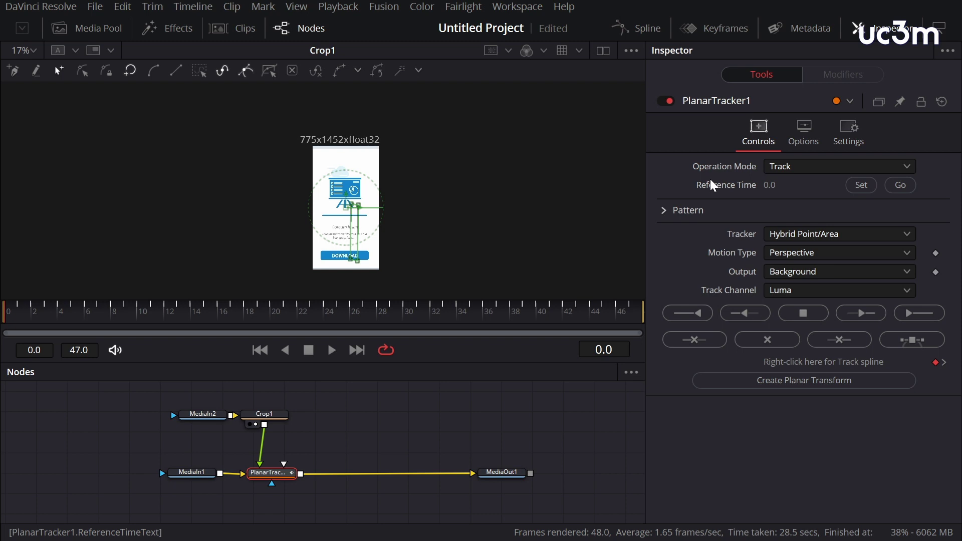
left_click(832, 168)
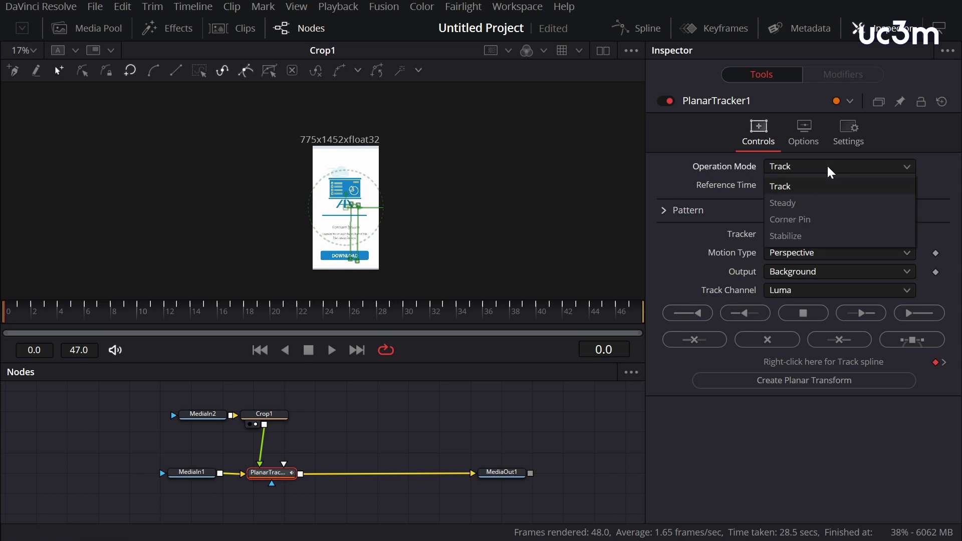
left_click(820, 221)
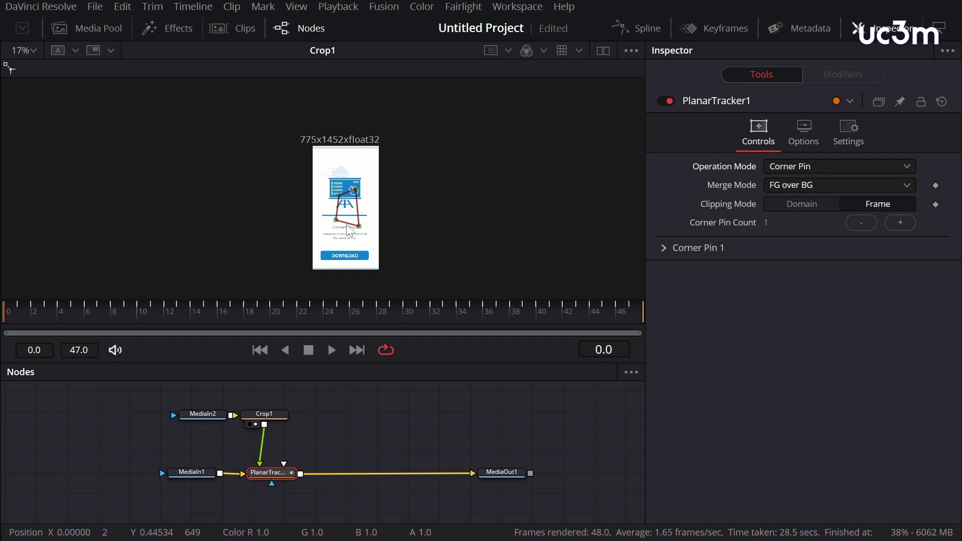
key("1")
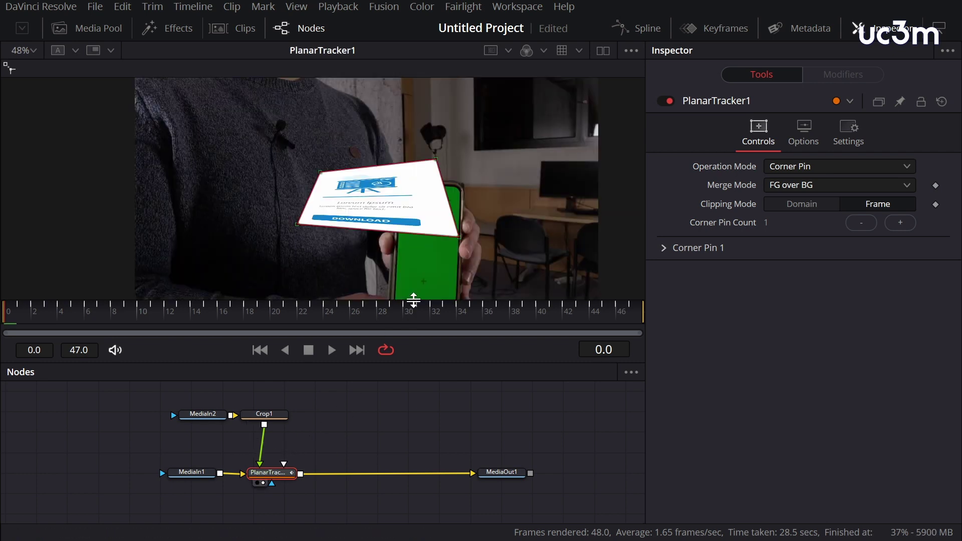
Step: Move the four corner pins of the inserted image roughly onto the corners of the phone's green screen
scroll(488, 199, "down", 2)
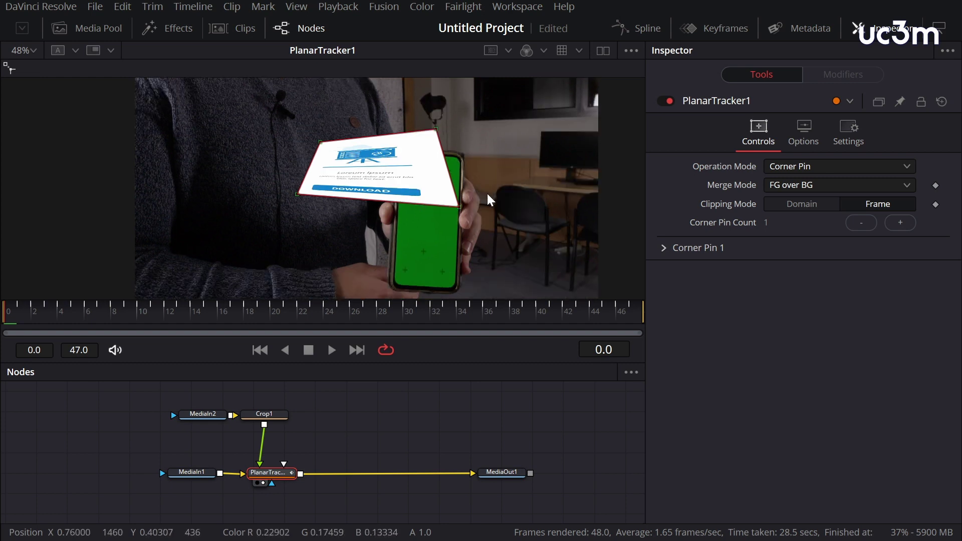
left_click_drag(459, 179, 458, 263)
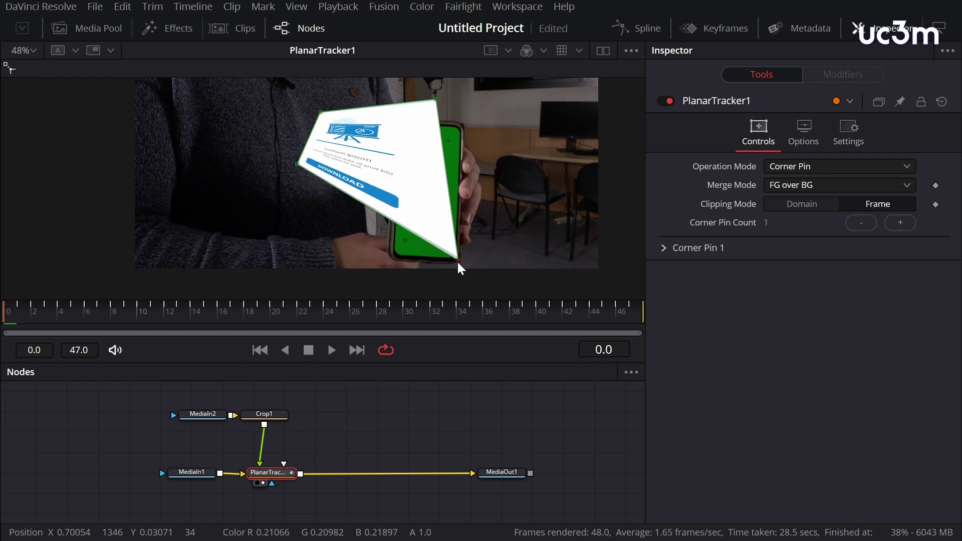
left_click_drag(298, 164, 397, 257)
left_click_drag(436, 99, 465, 126)
left_click_drag(321, 113, 398, 125)
Step: Fine-tune all four corner pins at close zoom so the image fully covers the green out to the phone's frame
scroll(465, 191, "up", 4)
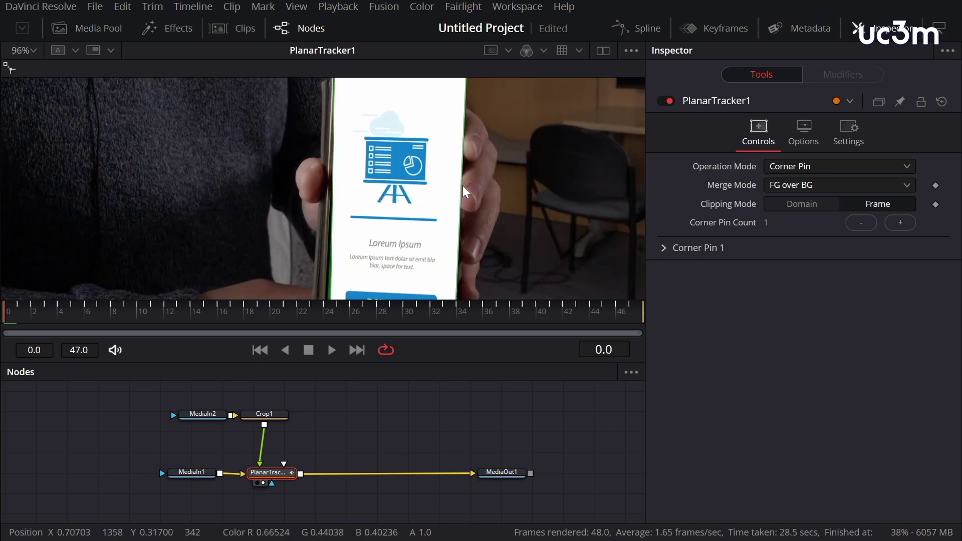
left_click_drag(517, 157, 506, 340)
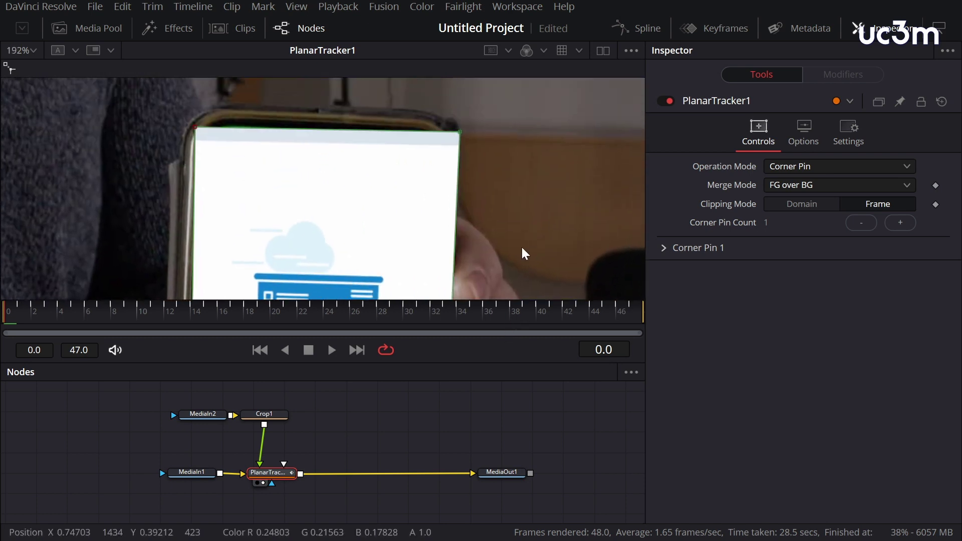
left_click_drag(460, 136, 454, 133)
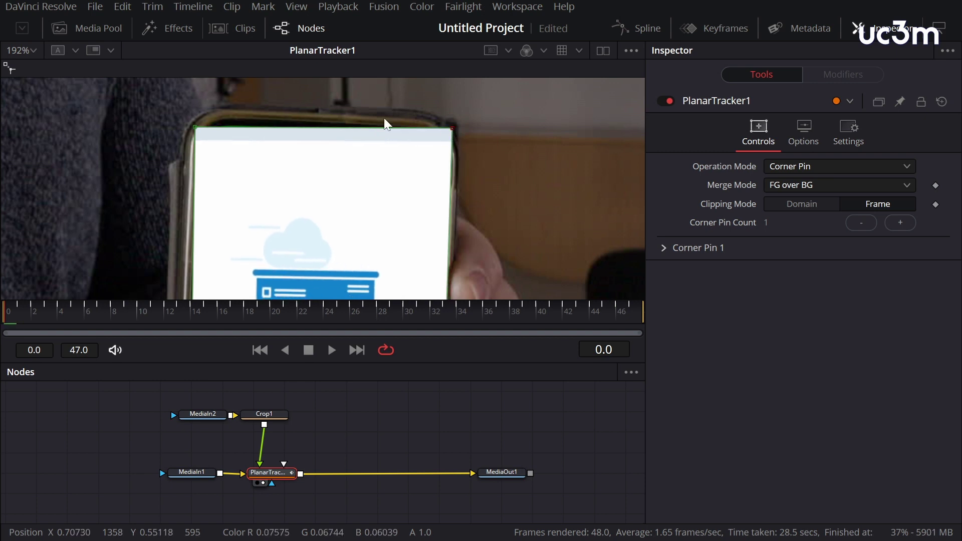
left_click_drag(194, 129, 191, 116)
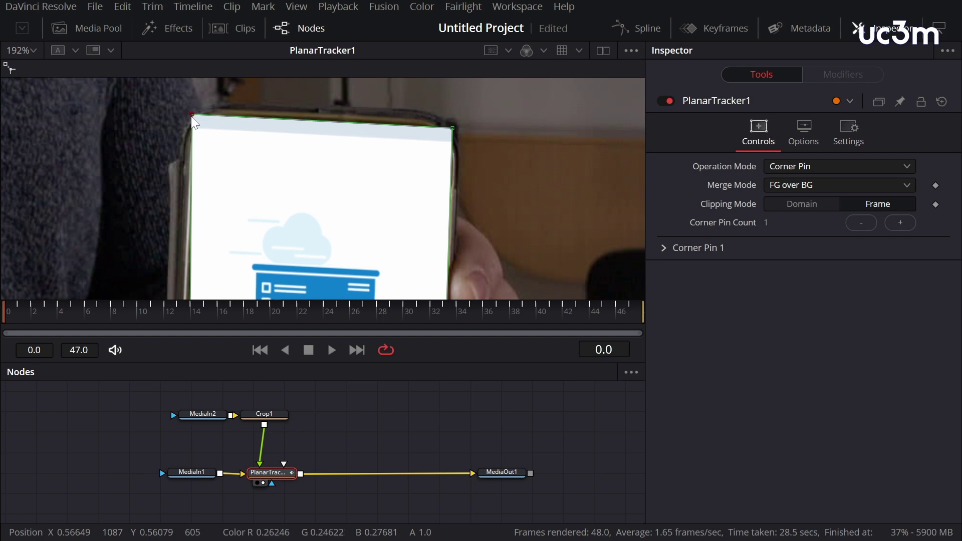
scroll(481, 180, "down", 4)
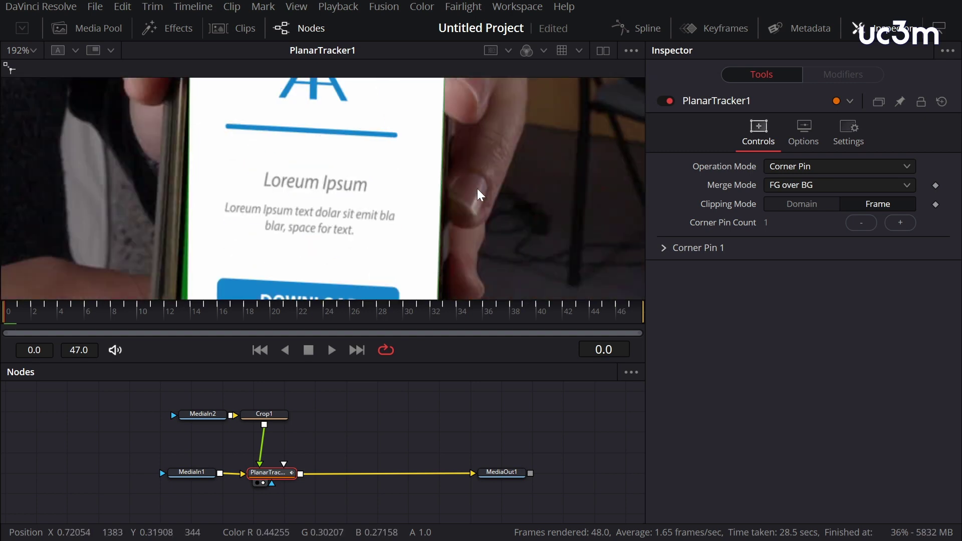
left_click_drag(435, 248, 436, 253)
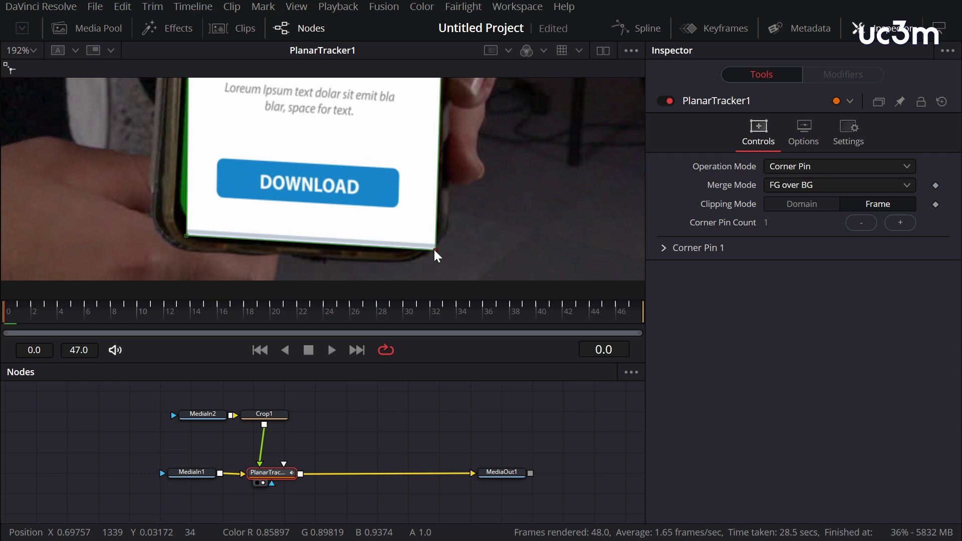
left_click_drag(188, 236, 165, 235)
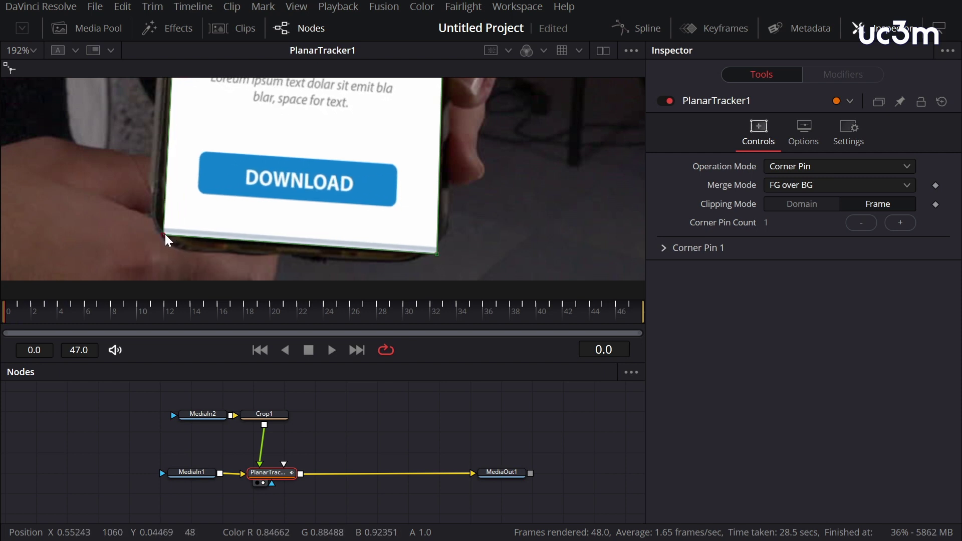
Step: Insert a Color Corrector node between Crop1 and PlanarTracker1
key("ctrl+f")
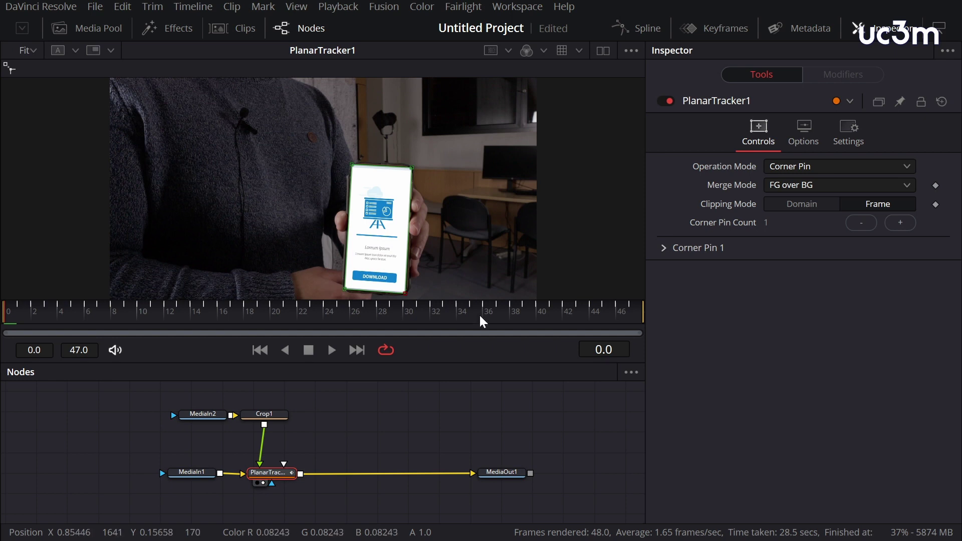
left_click(265, 415)
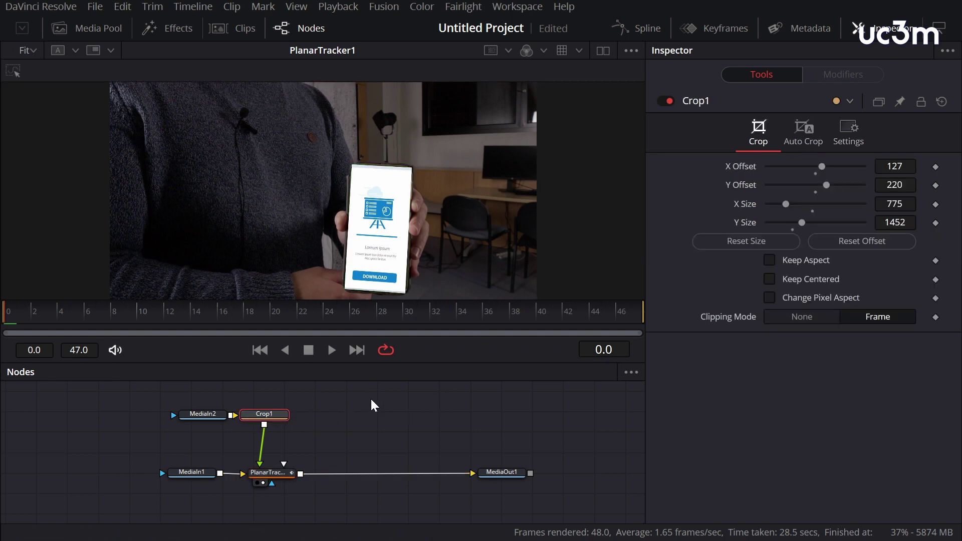
key("shift+space")
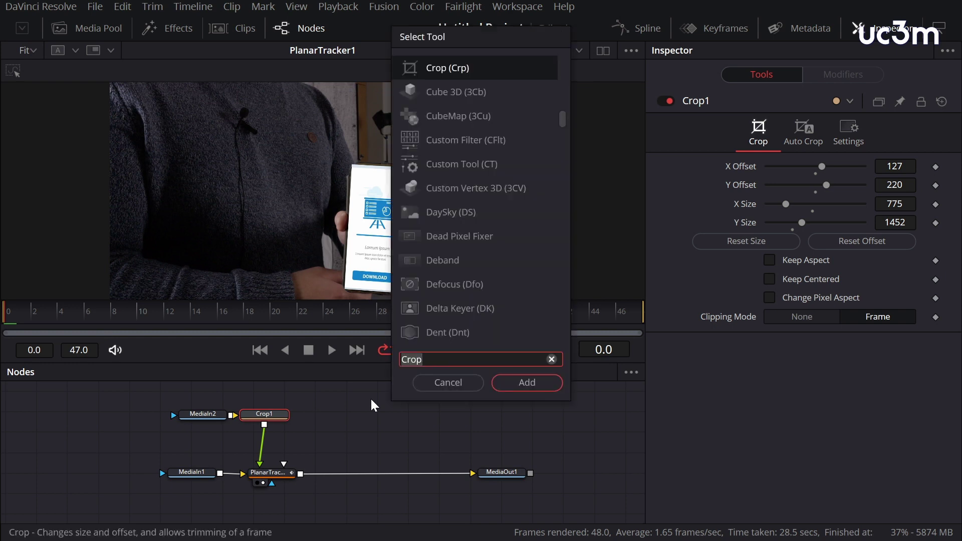
type("col")
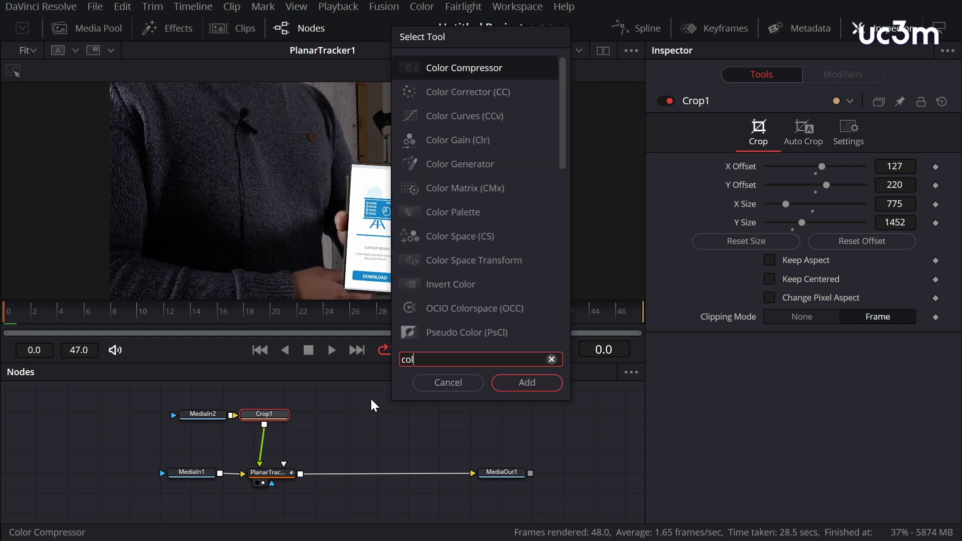
left_click(467, 92)
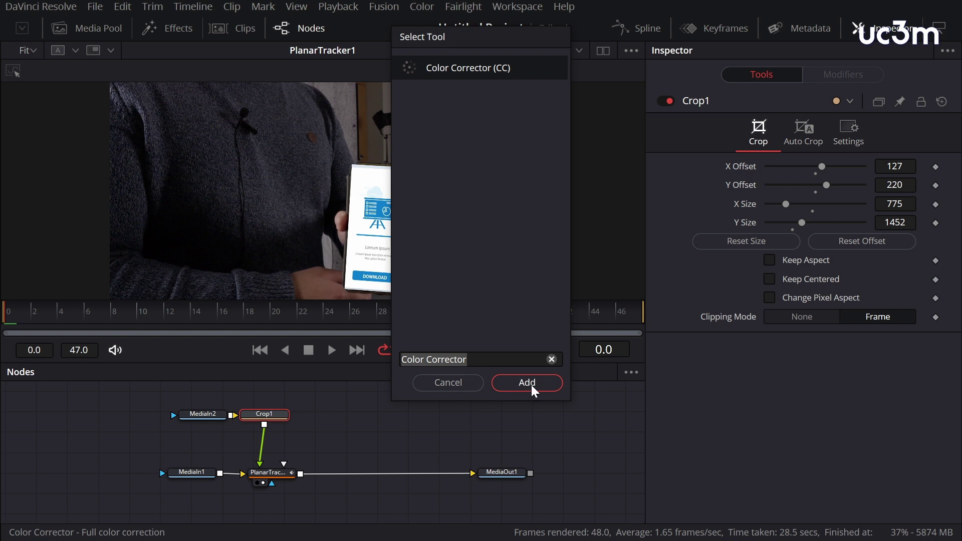
left_click(534, 389)
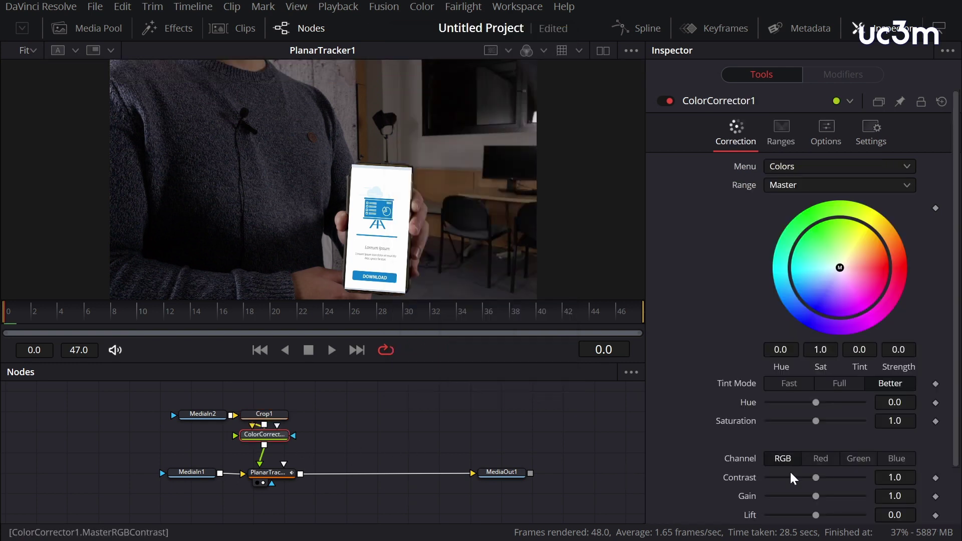
Step: Set the Color Corrector's Gain to 0.52 and scrub the tracked composite back to frame 7 to check it
left_click_drag(816, 501, 793, 501)
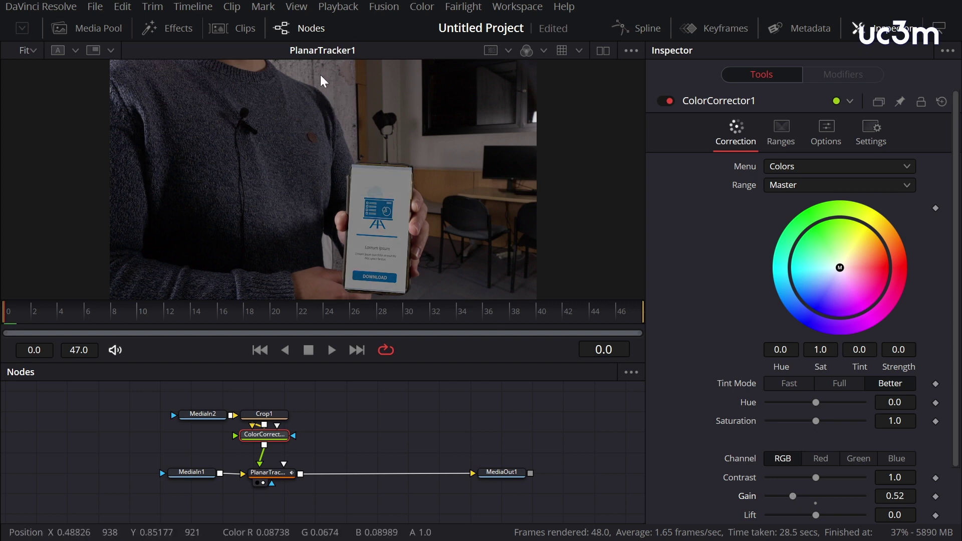
left_click_drag(795, 497, 797, 498)
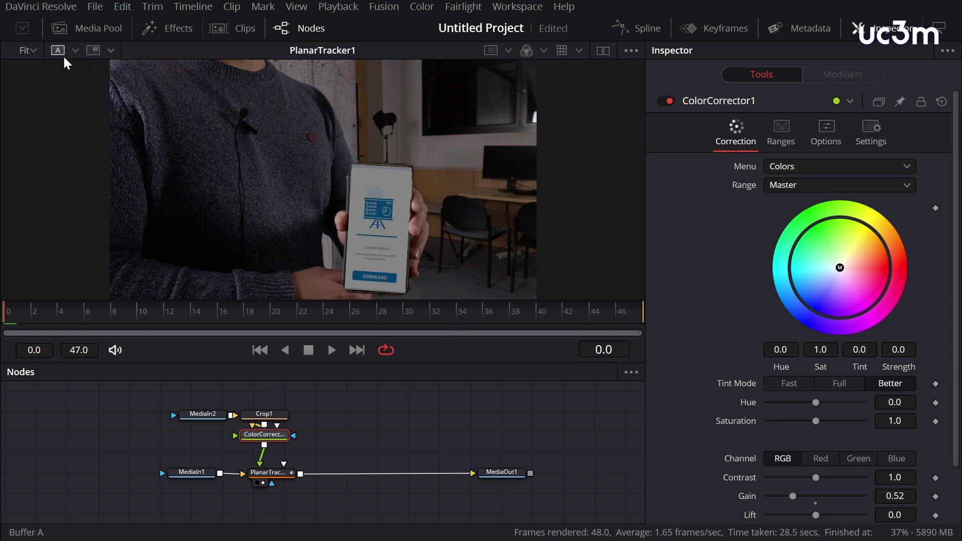
left_click(32, 51)
left_click(24, 80)
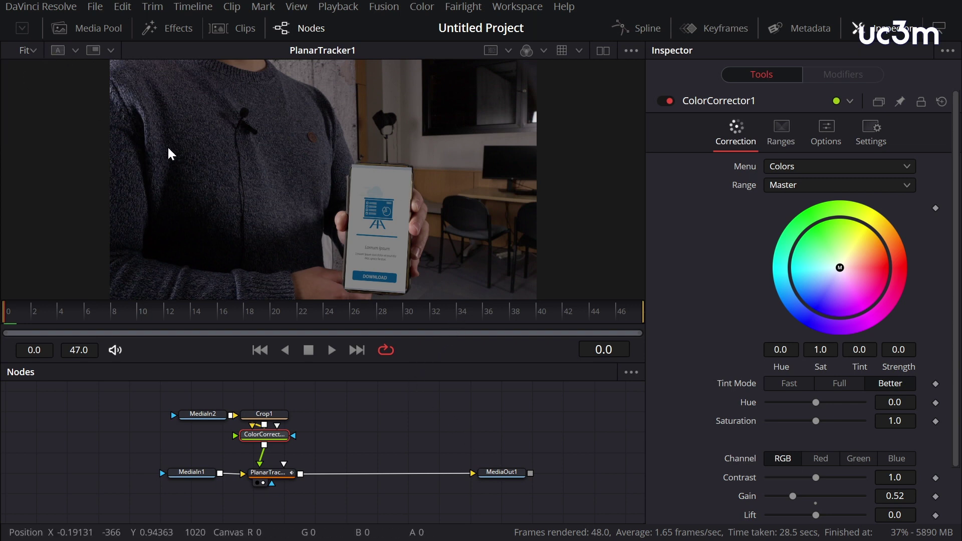
left_click(275, 478)
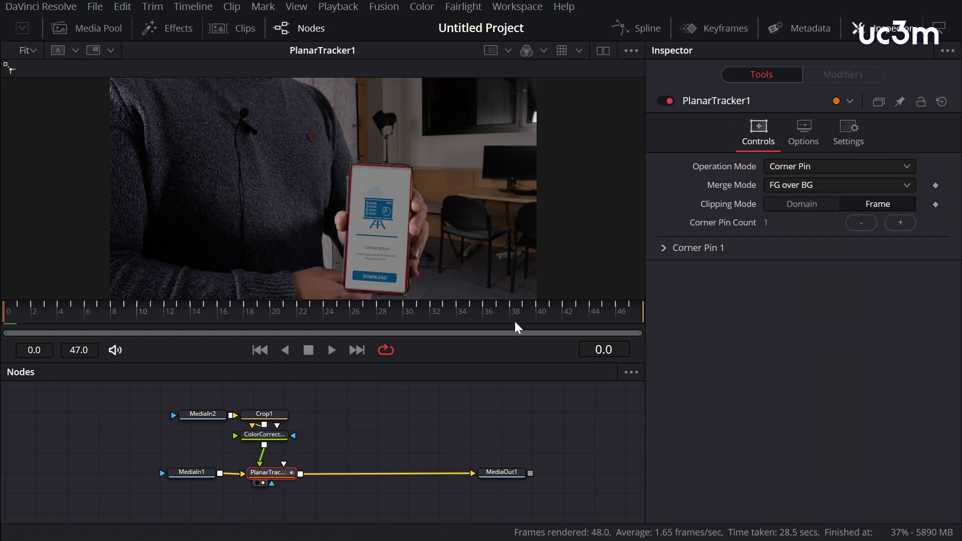
left_click_drag(549, 329, 110, 328)
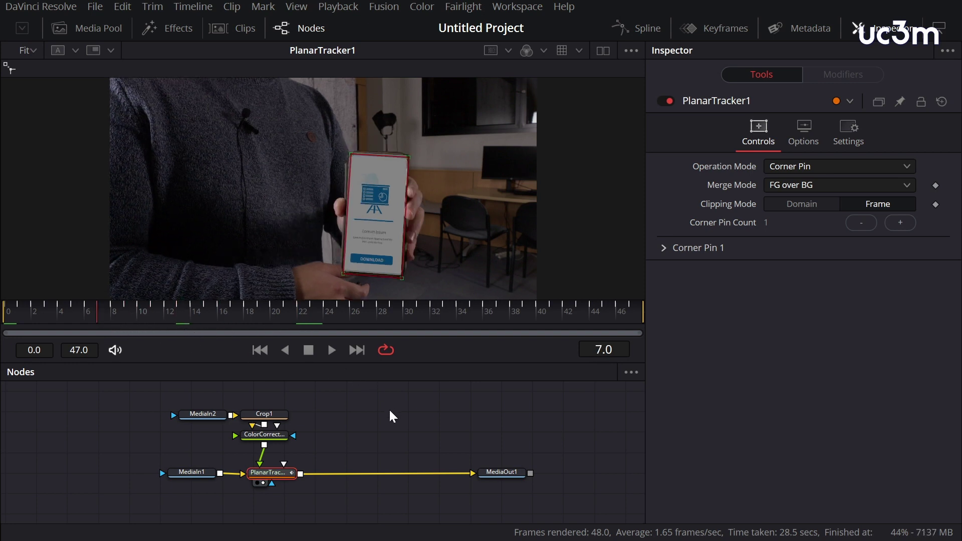
Step: Spread out the node layout by moving MediaIn1 and MediaIn2 away from the nodes they feed
left_click(376, 444)
left_click_drag(193, 473, 141, 473)
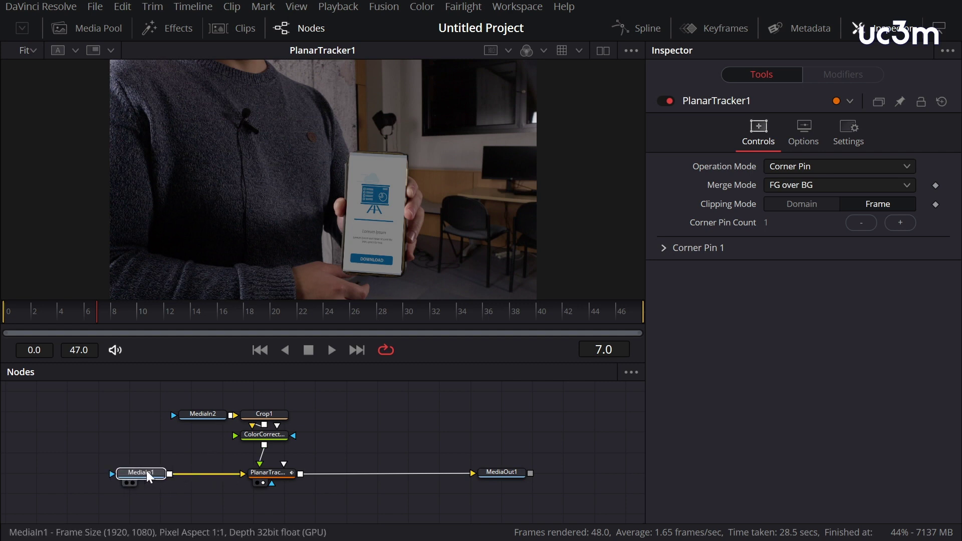
left_click_drag(190, 422, 132, 416)
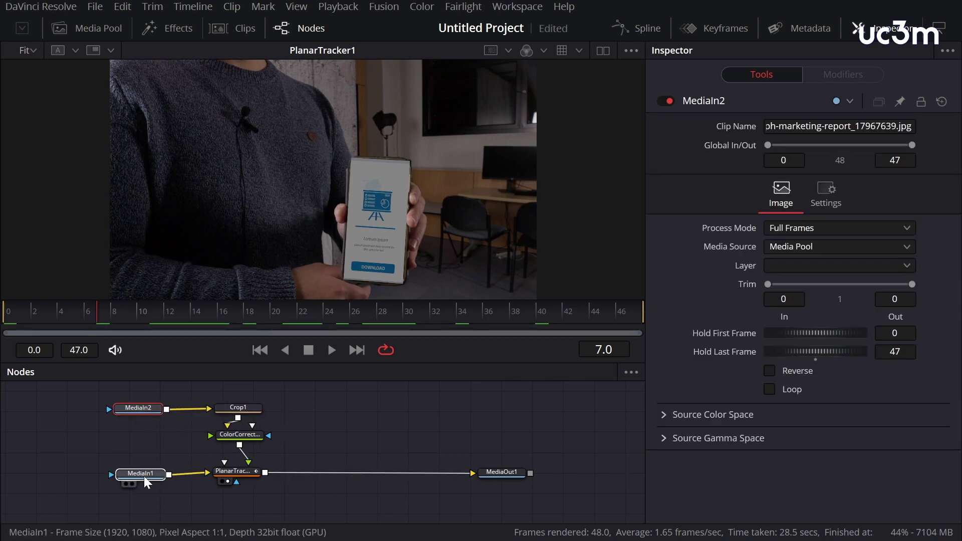
Step: Display MediaIn1, duplicate it and place the copy in the empty area between Crop1 and MediaOut1
left_click(143, 476)
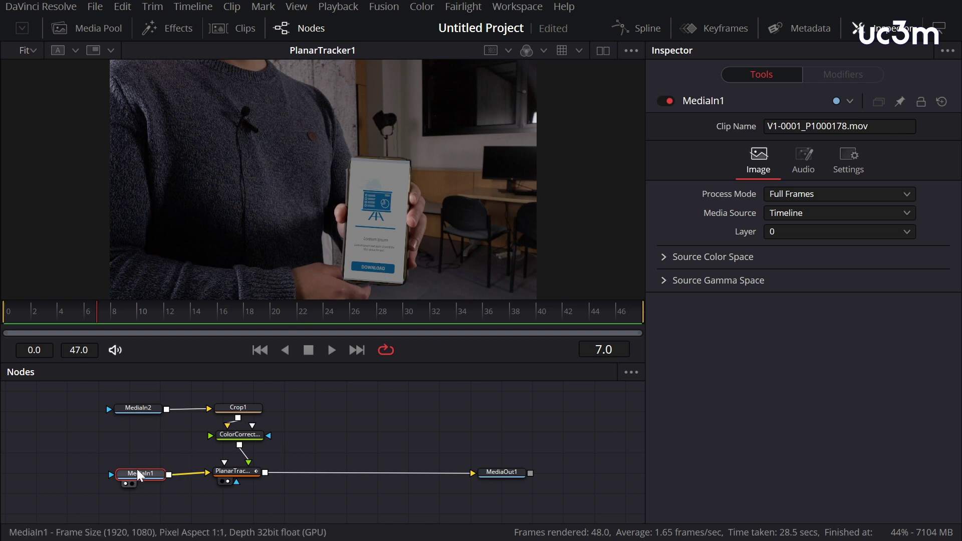
key("1")
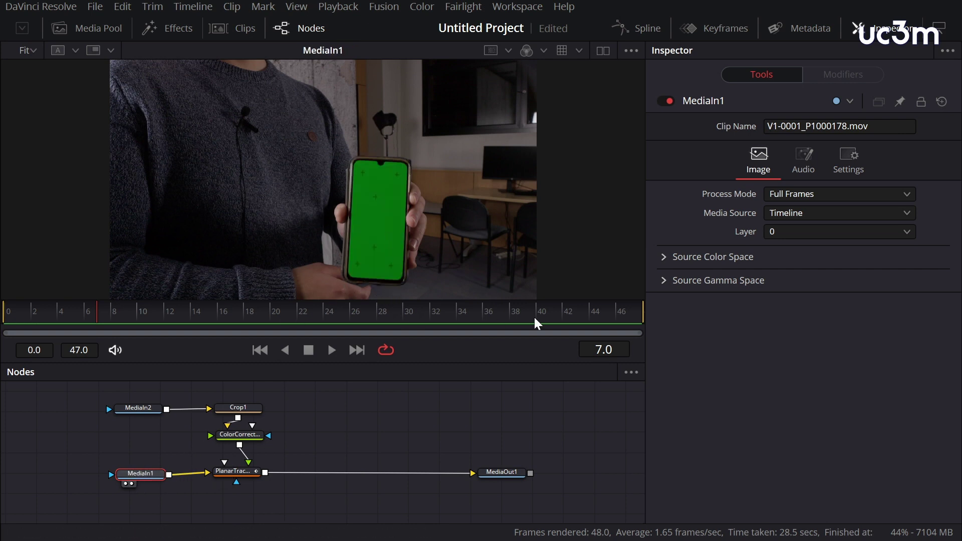
left_click(387, 413)
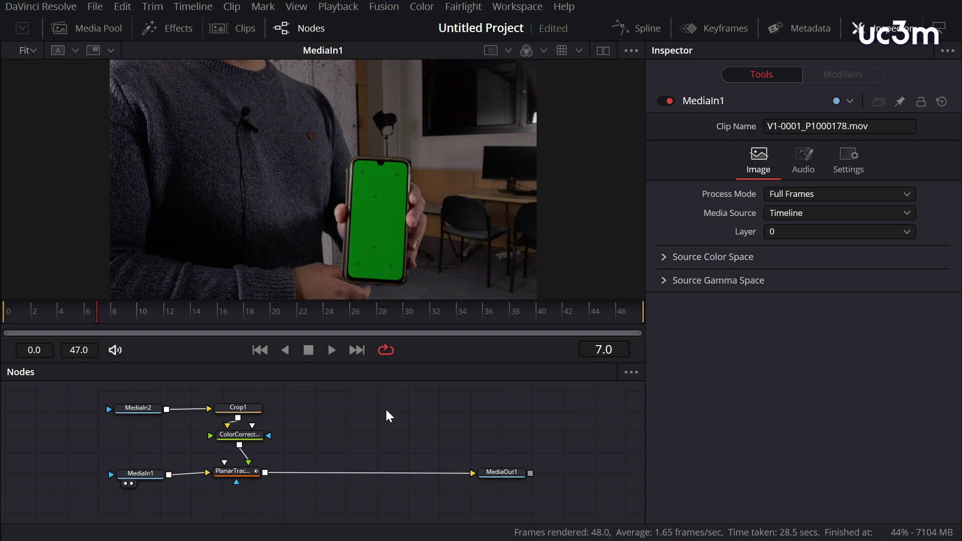
right_click(387, 411)
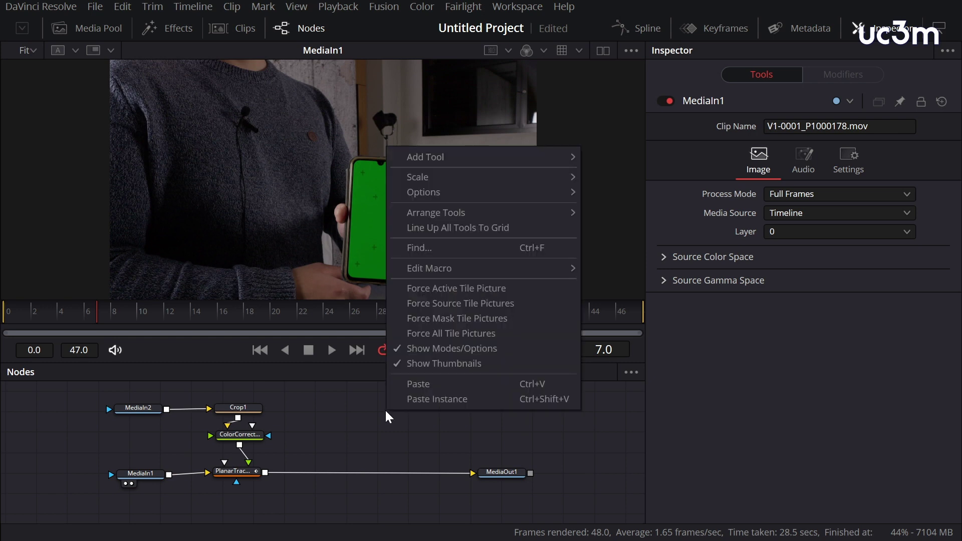
left_click(412, 394)
left_click_drag(396, 410, 369, 408)
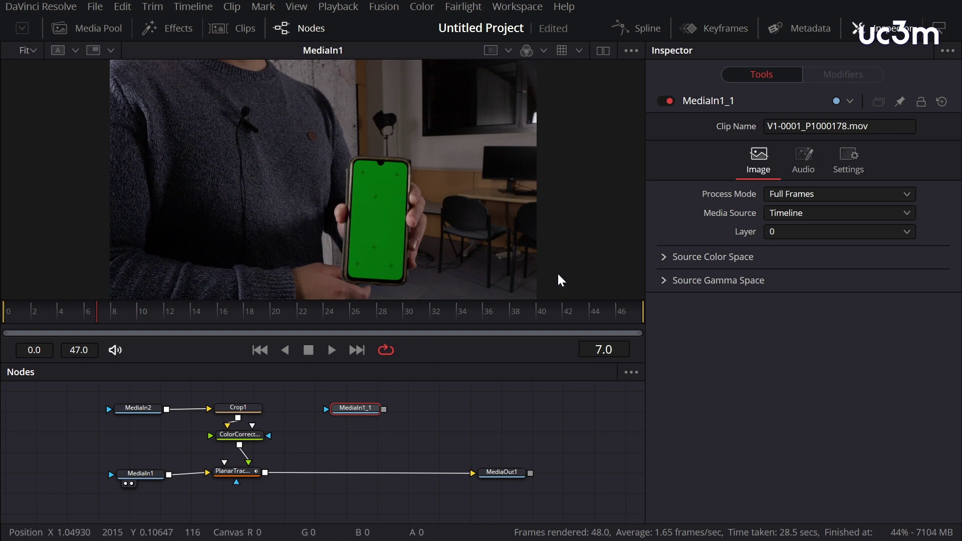
Step: Add a Delta Keyer after the MediaIn1 copy and merge its output over the link between PlanarTracker1 and MediaOut1
key("shift+space")
type("del")
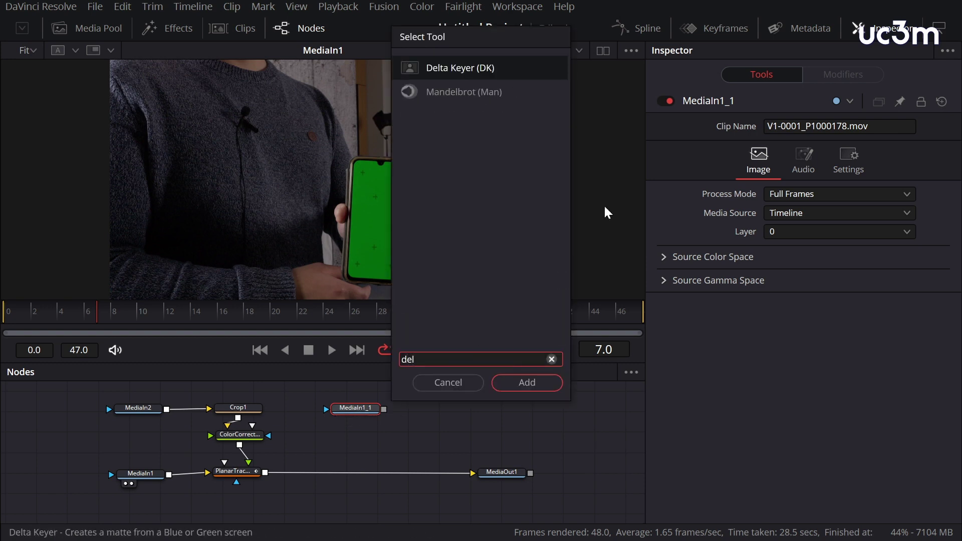
left_click(457, 76)
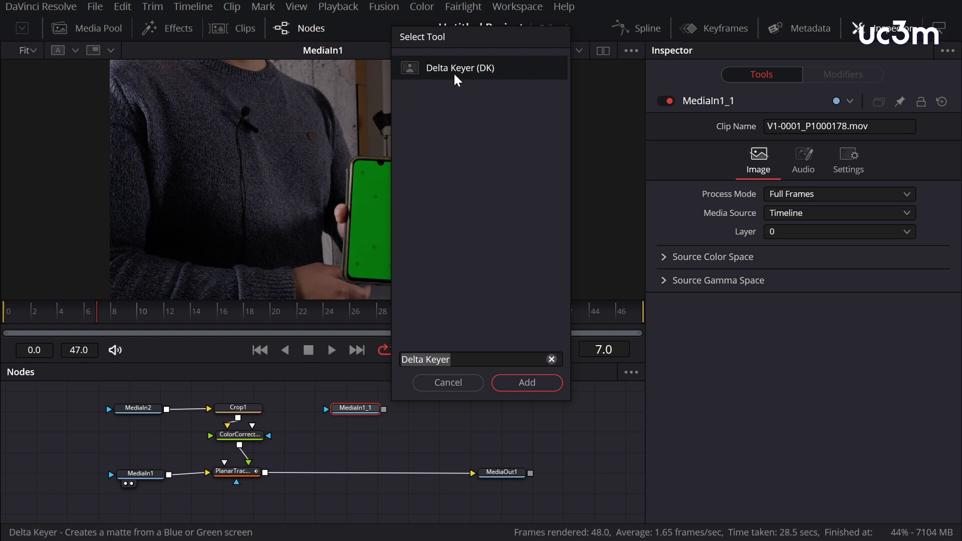
left_click(527, 384)
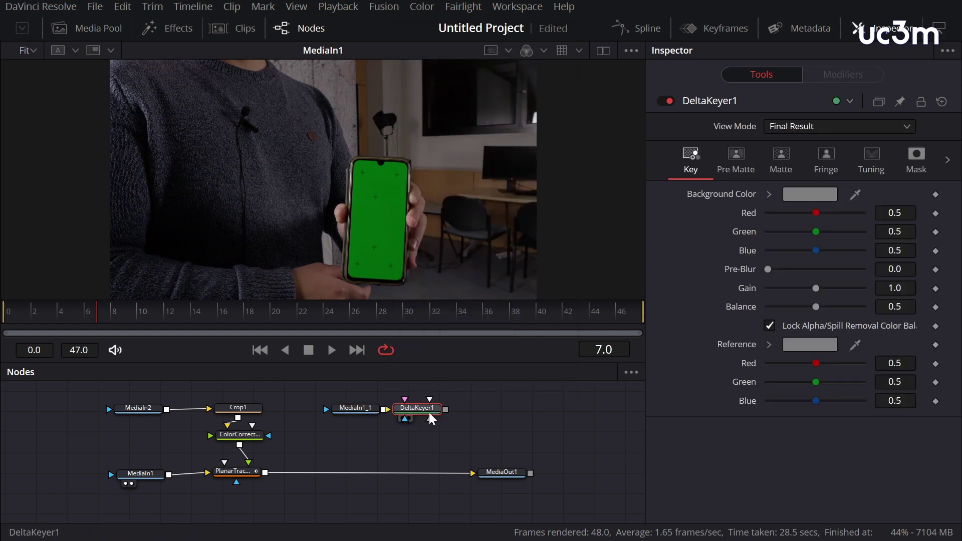
left_click_drag(445, 409, 409, 473)
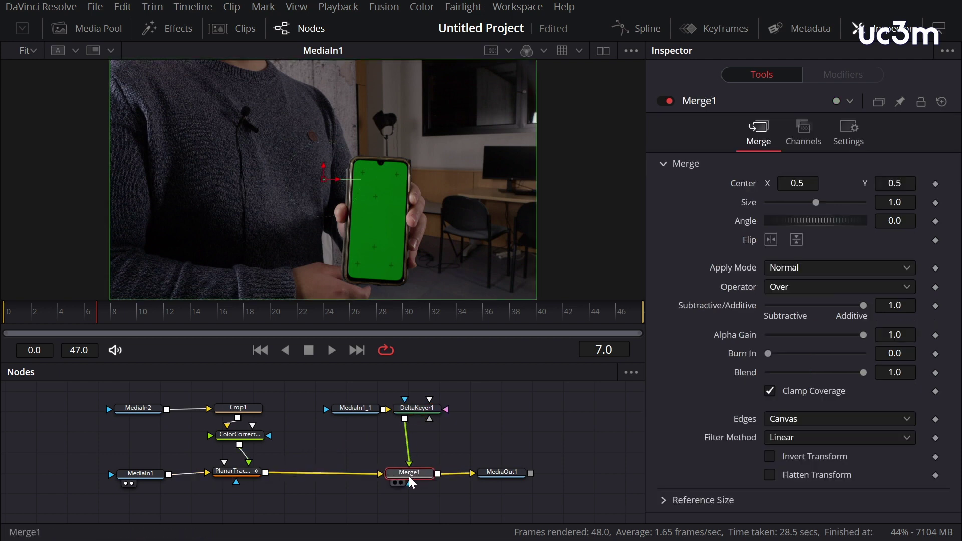
Step: Display MediaOut1 and sample the phone's green screen as the Delta Keyer's Background Color to key it out
left_click(515, 475)
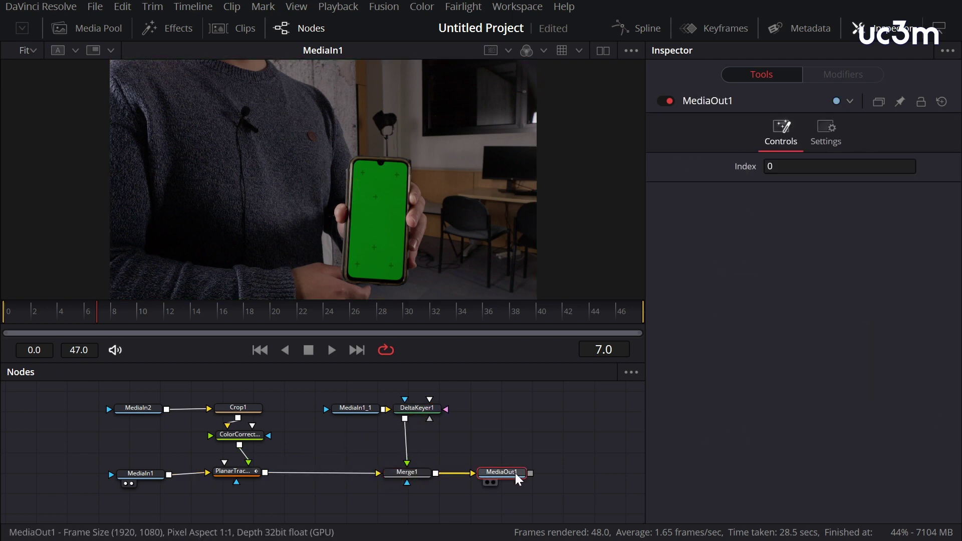
key("1")
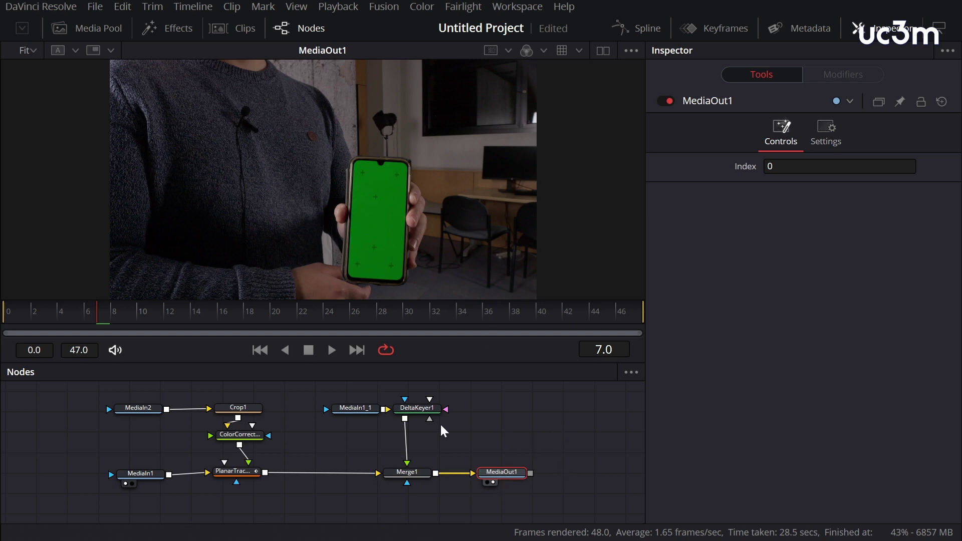
left_click(428, 409)
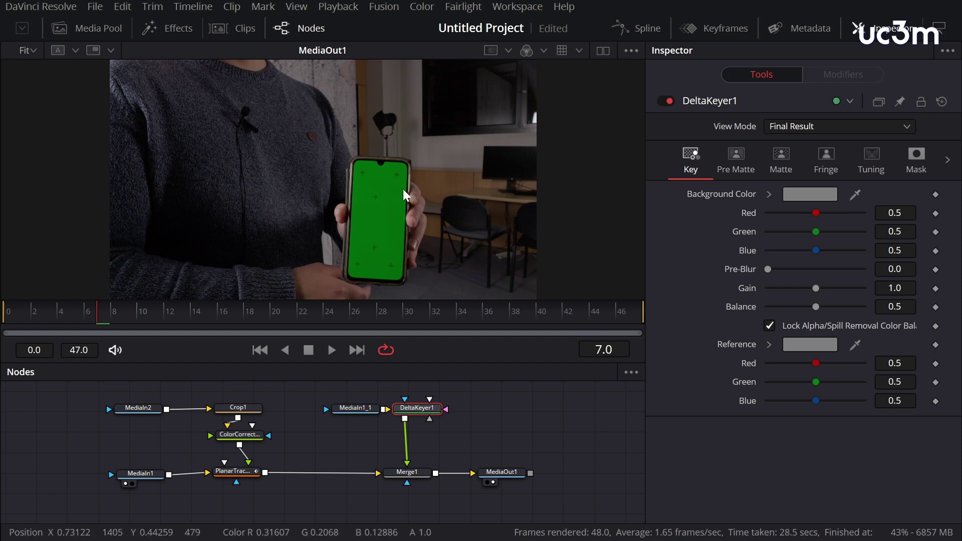
scroll(481, 209, "up", 5)
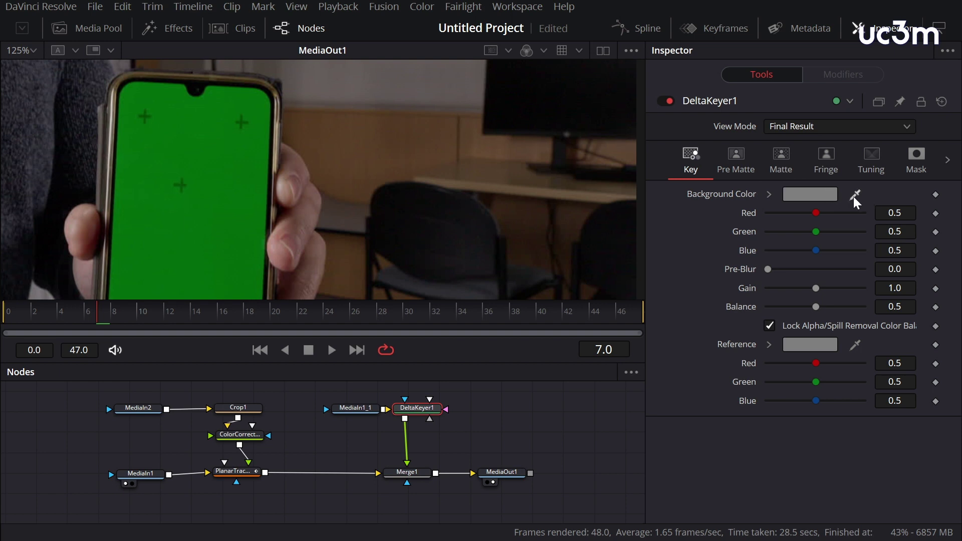
left_click_drag(805, 202, 246, 121)
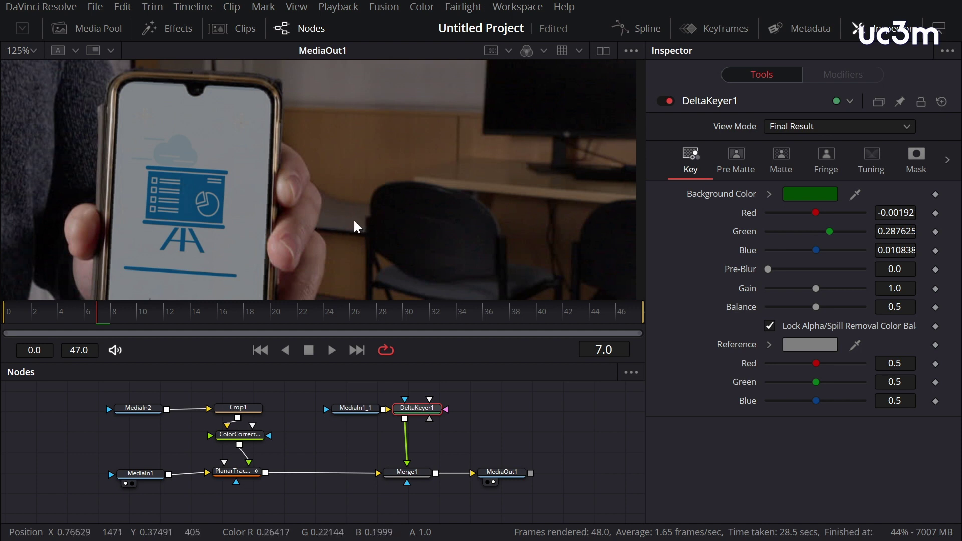
left_click(32, 51)
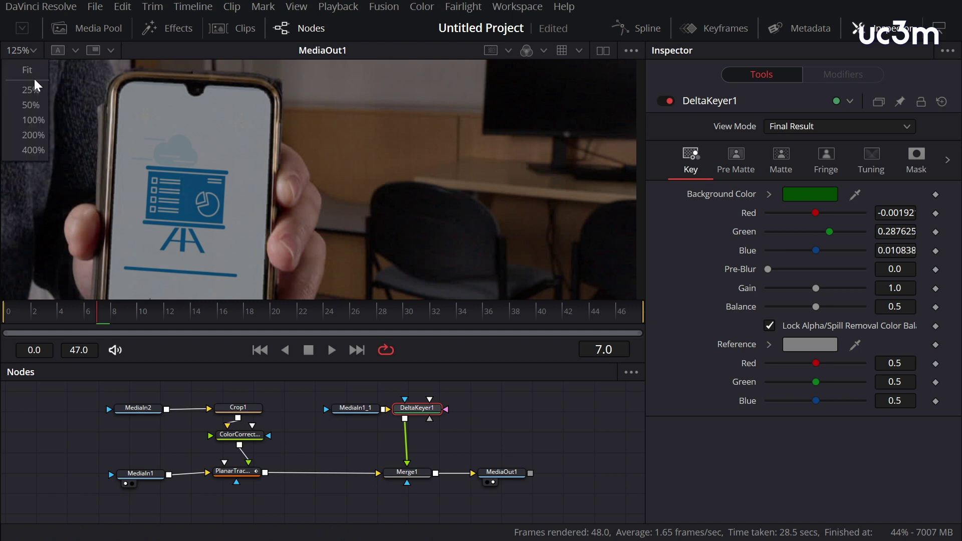
left_click(28, 71)
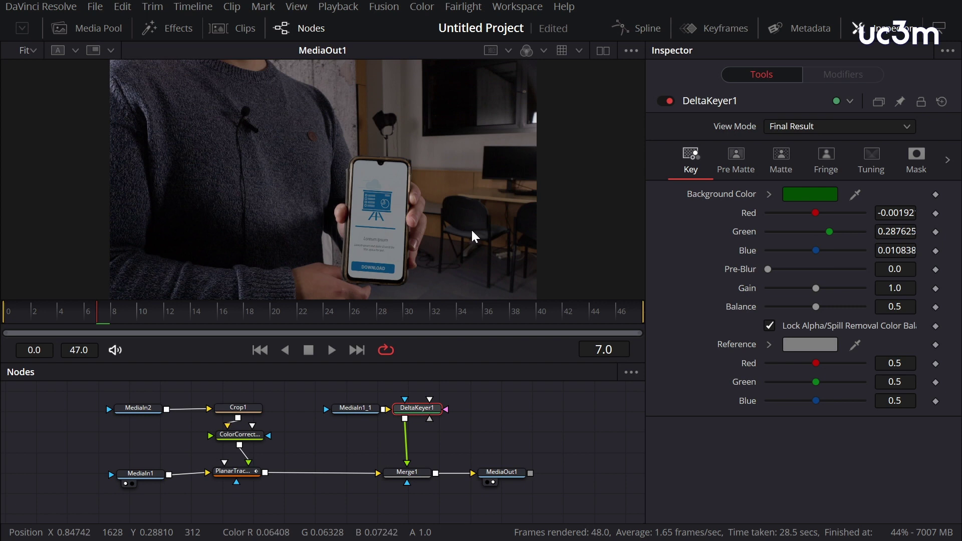
left_click_drag(354, 408, 342, 408)
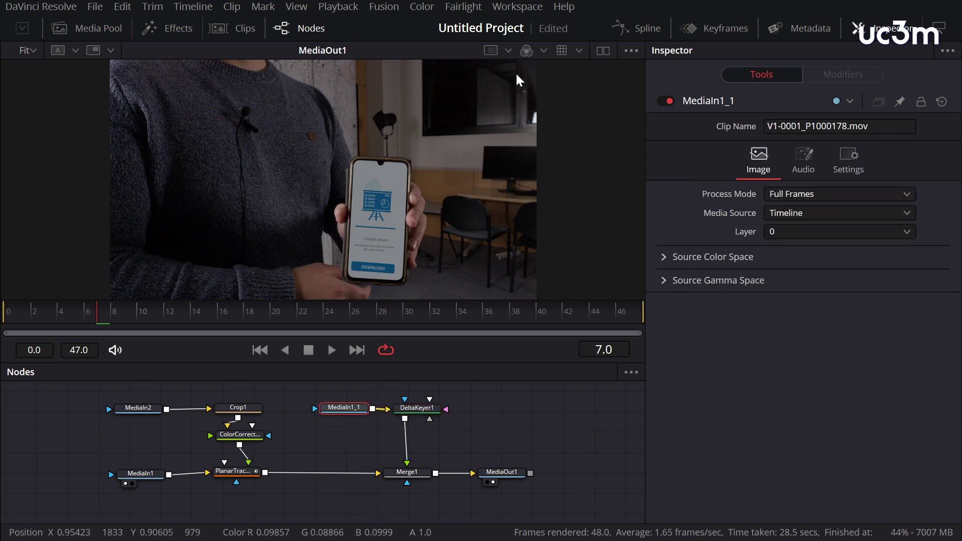
Step: Switch from the Fusion page to the Edit page
left_click(518, 7)
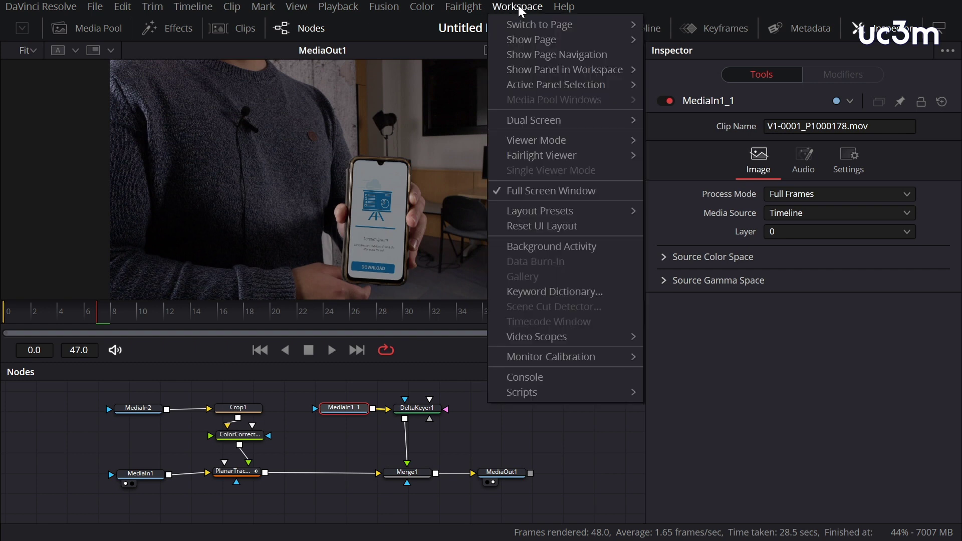
mouse_move(534, 27)
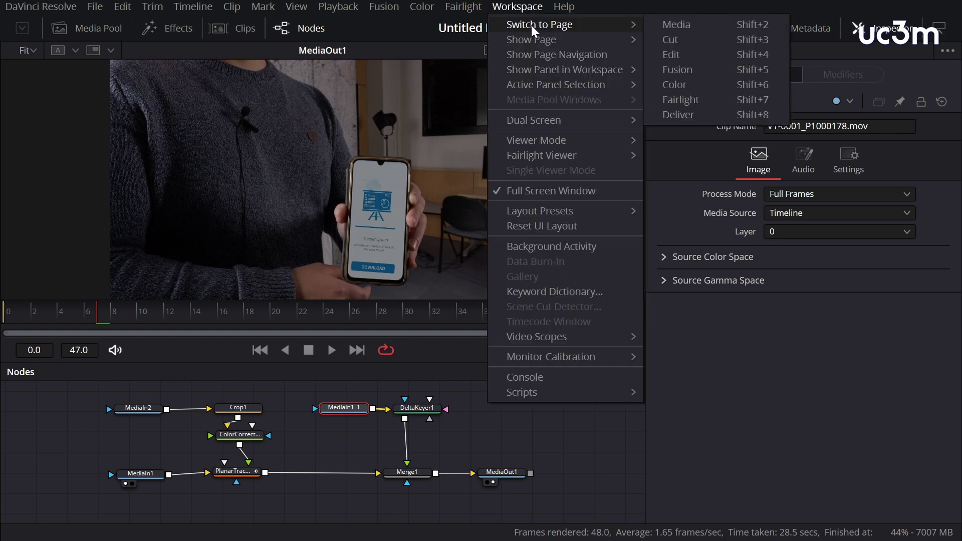
left_click(692, 57)
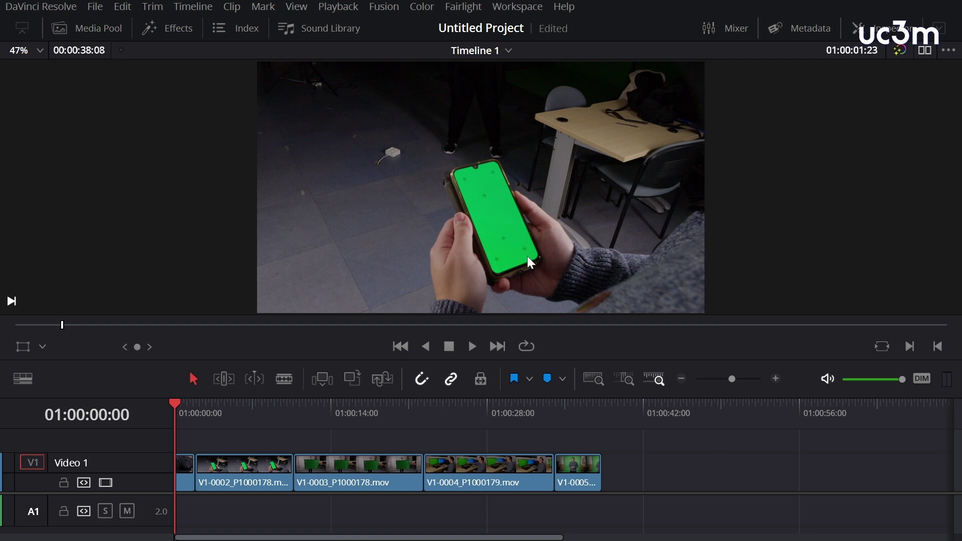
Step: Set the render cache mode to Smart and return the playhead to the start of the timeline
left_click(350, 9)
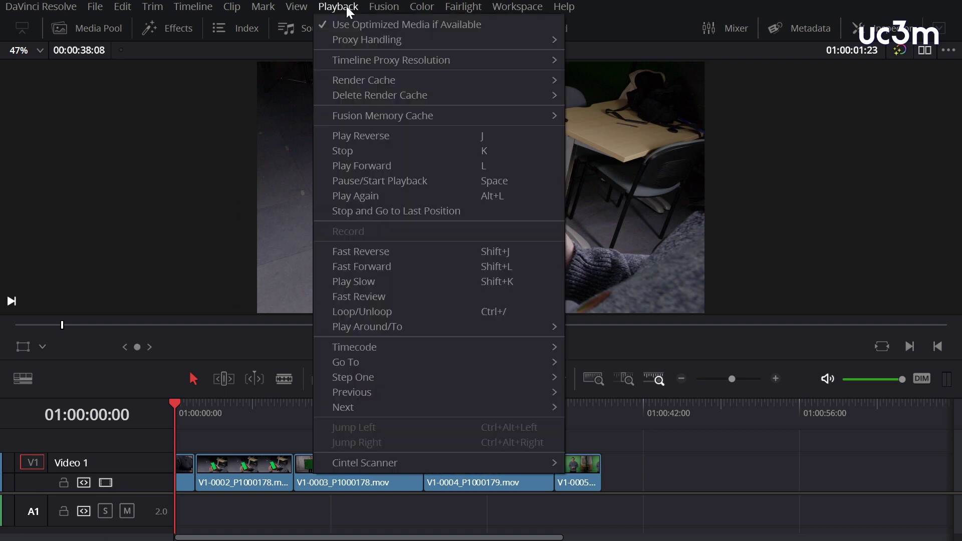
mouse_move(380, 86)
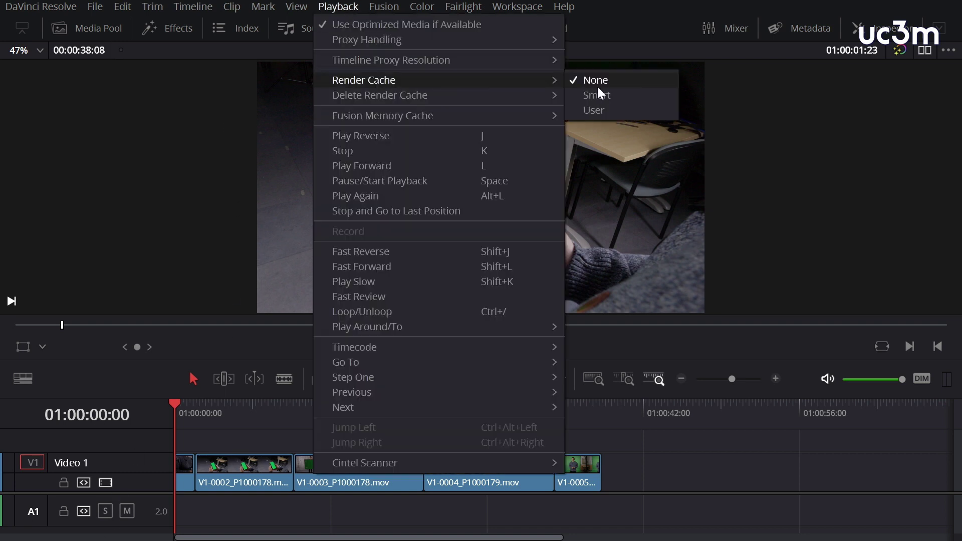
left_click(612, 94)
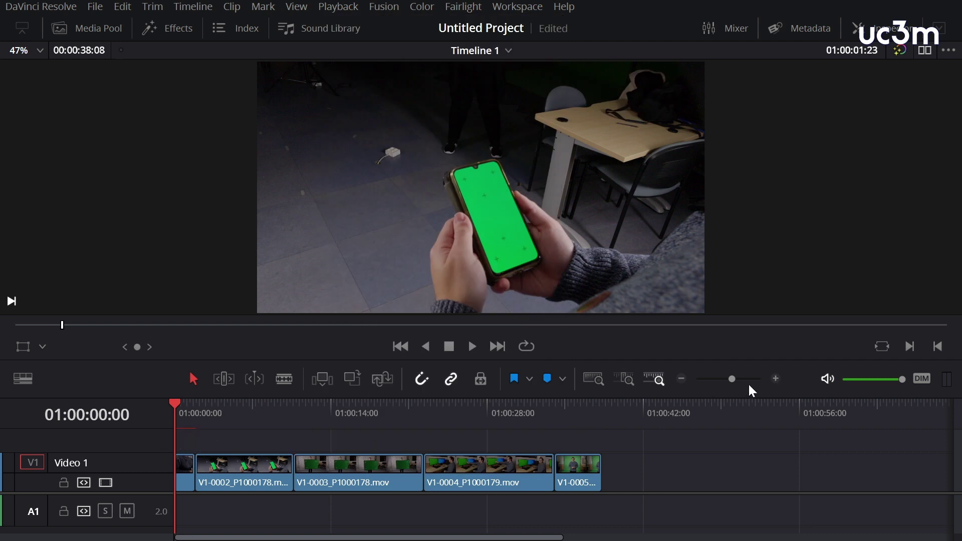
left_click_drag(732, 380, 745, 380)
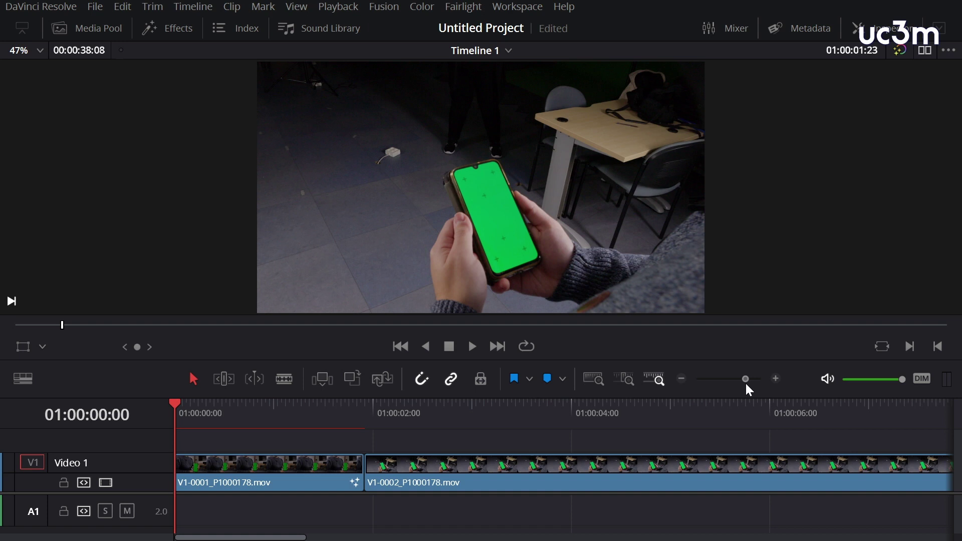
left_click_drag(294, 408, 179, 411)
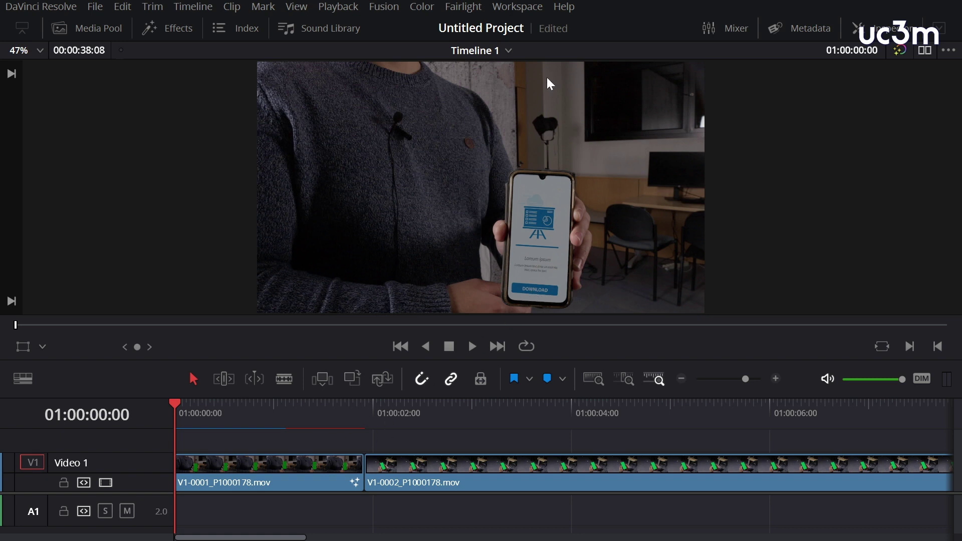
Step: Switch to the Fusion page and set the Crop1 node's X Offset to 105
left_click(521, 7)
mouse_move(527, 36)
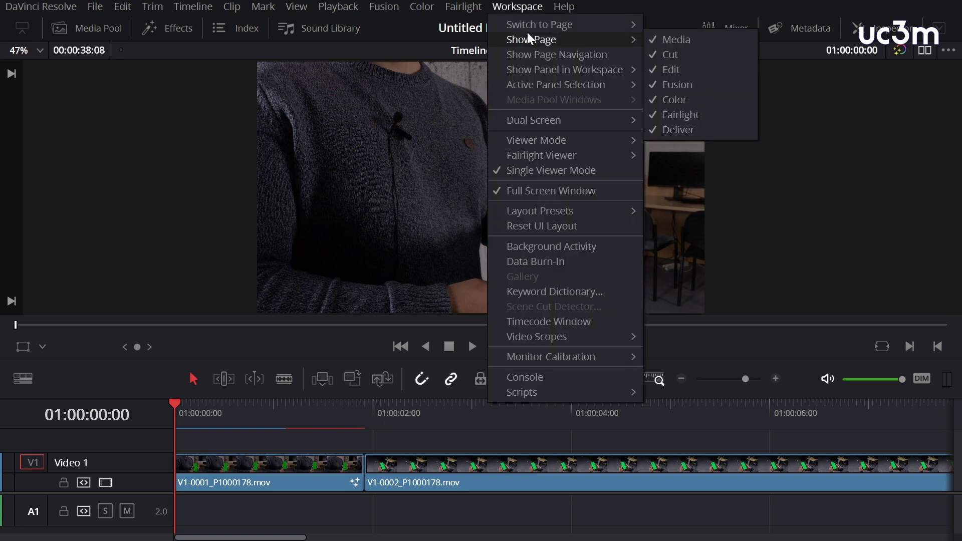
mouse_move(603, 25)
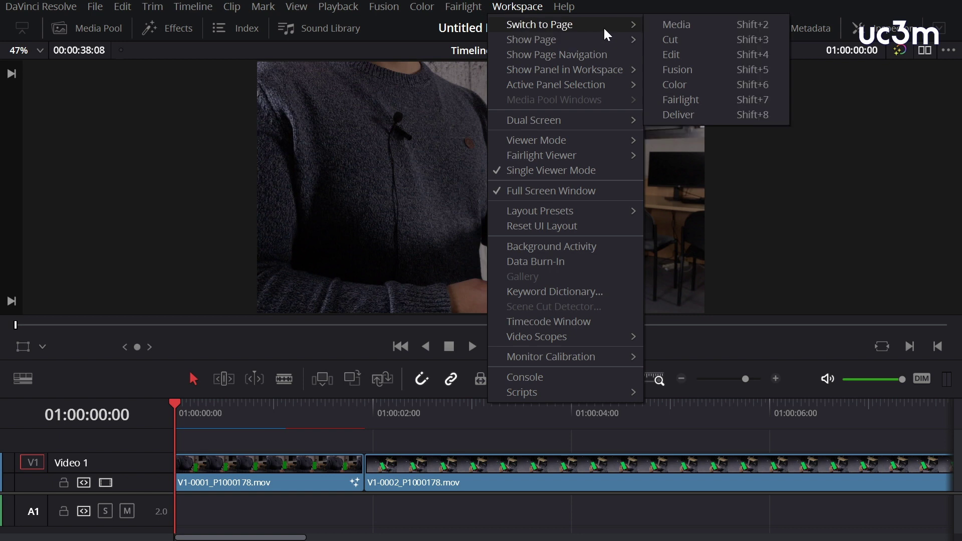
left_click(692, 69)
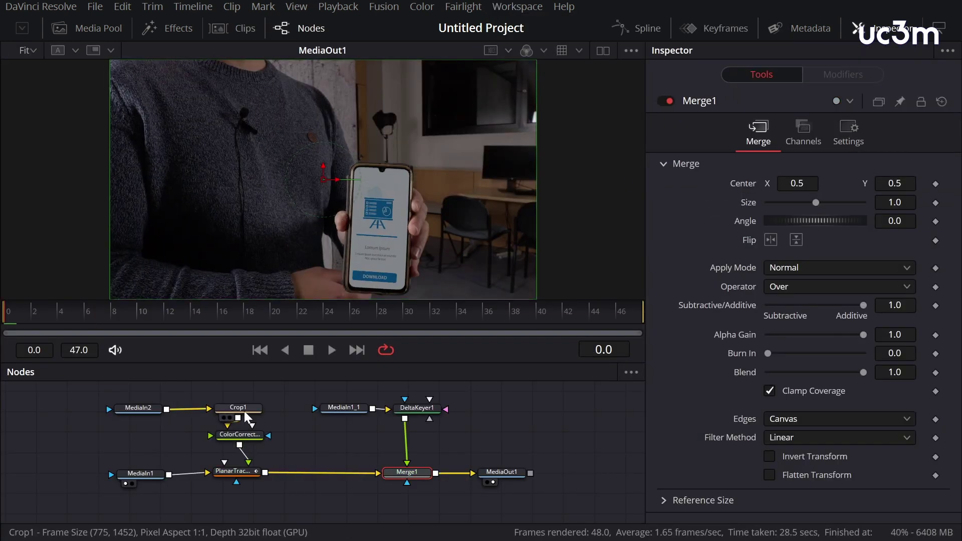
left_click(245, 412)
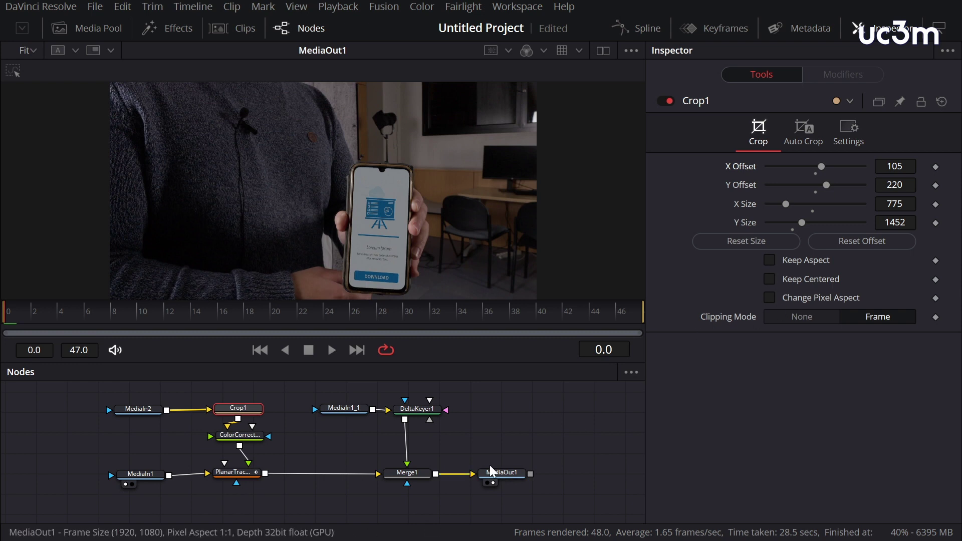
Step: Return to the Edit page and play the first clip through once
left_click(532, 12)
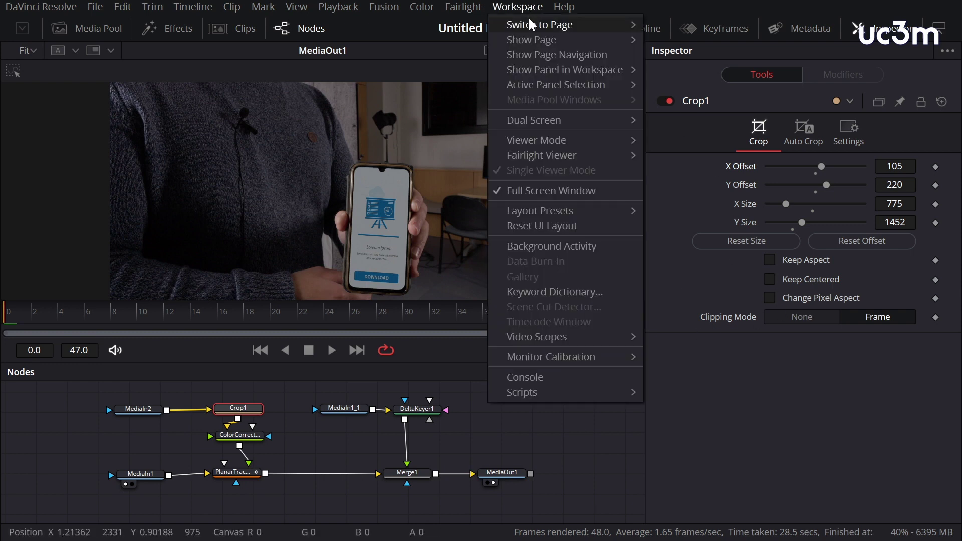
mouse_move(621, 24)
left_click(696, 54)
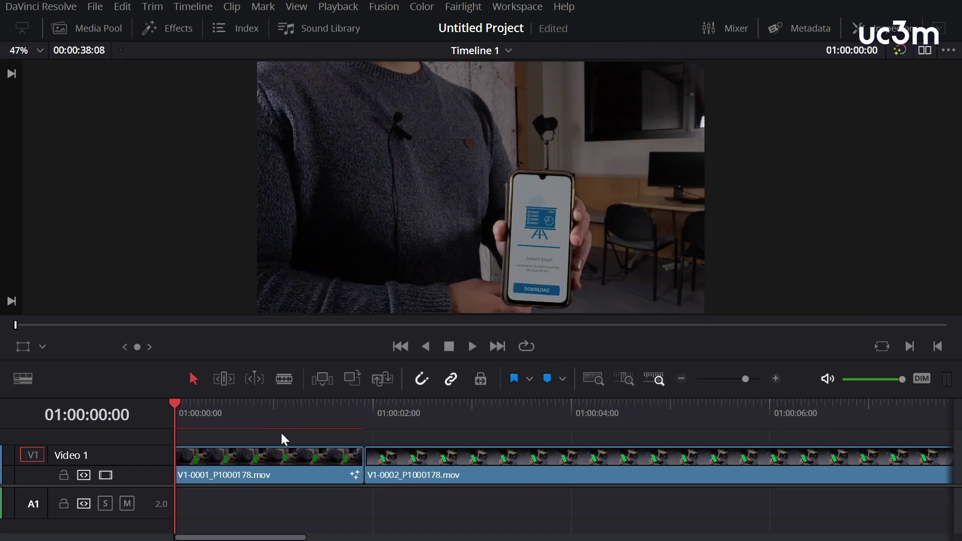
key("space")
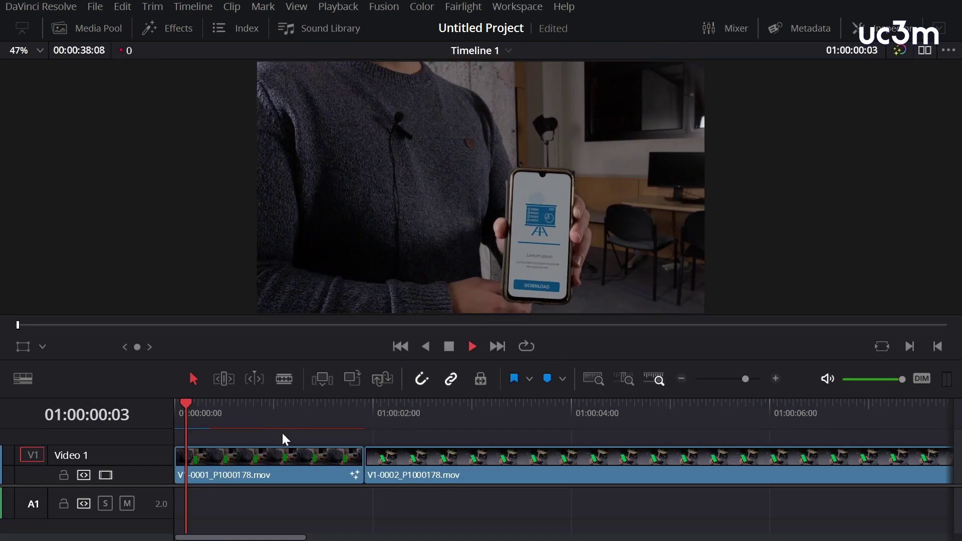
key("space")
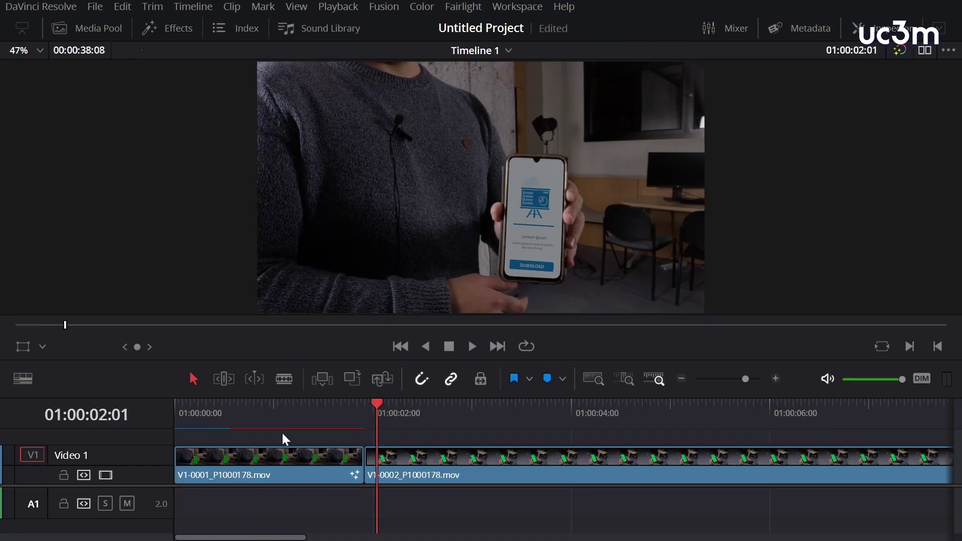
Step: Replay the first clip from its start several times to check the cached playback of the phone composite
left_click_drag(255, 425, 174, 421)
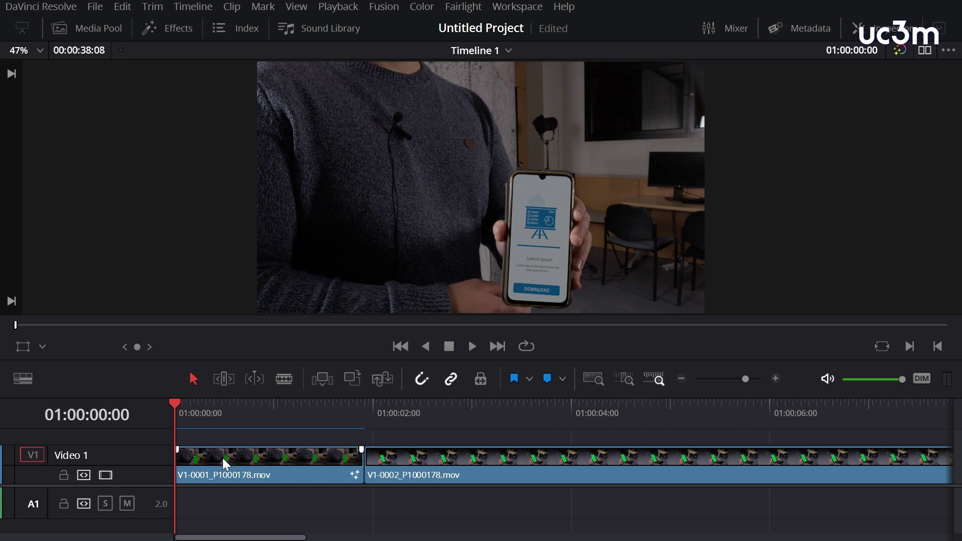
key("space")
key("space")
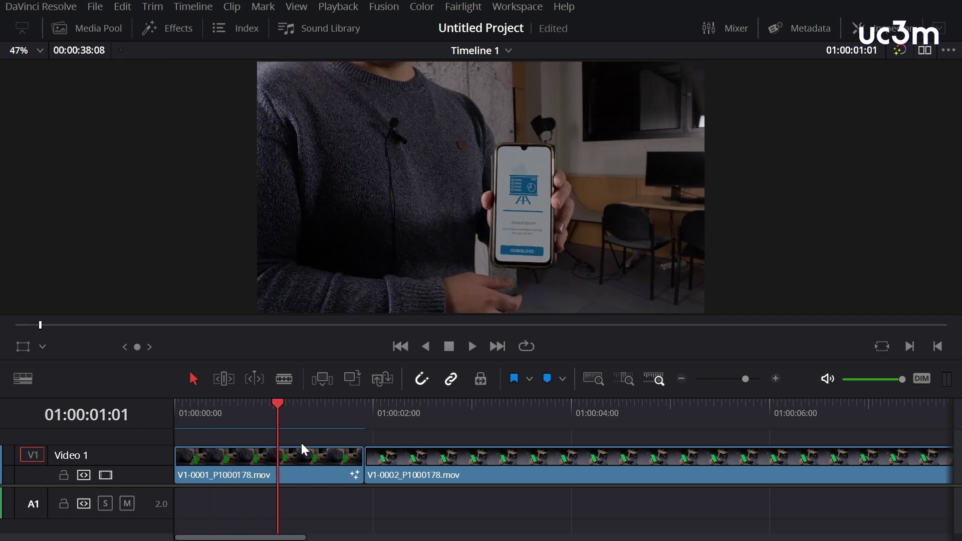
left_click_drag(279, 408, 172, 410)
key("space")
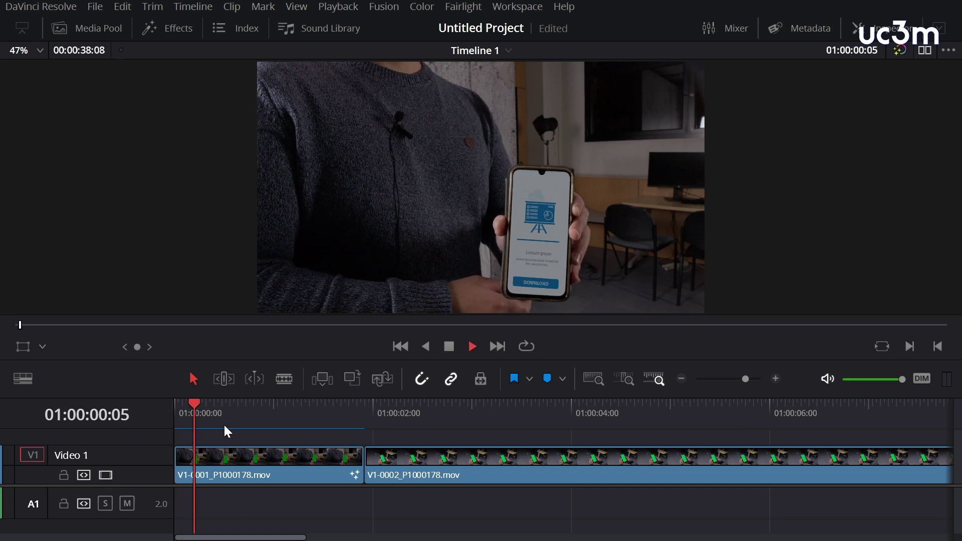
key("space")
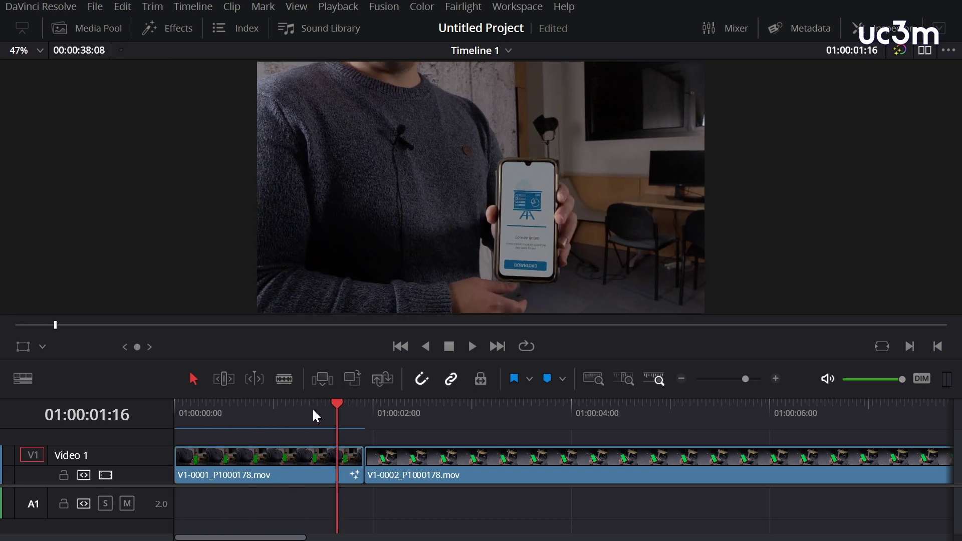
left_click_drag(336, 404, 122, 418)
key("space")
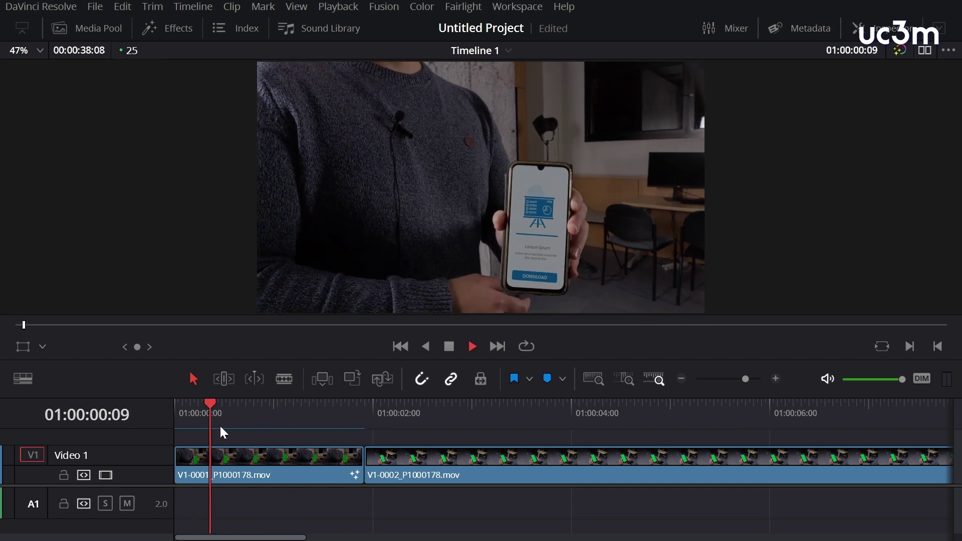
Step: Place the playhead at 01:00:13:00, select the V1-0003_P1000178.mov clip and open it on the Fusion page
key("ctrl+minus")
key("ctrl+minus")
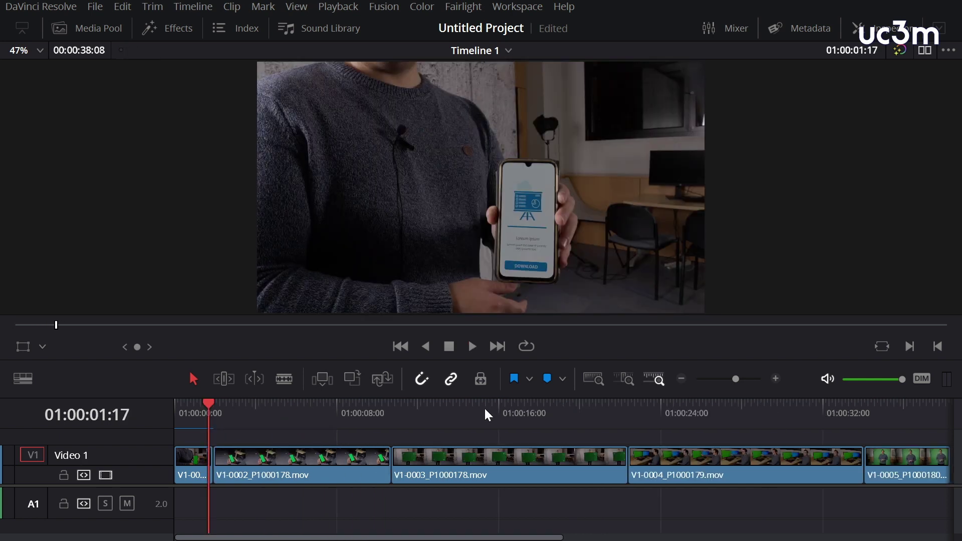
left_click(486, 408)
left_click_drag(487, 410, 438, 423)
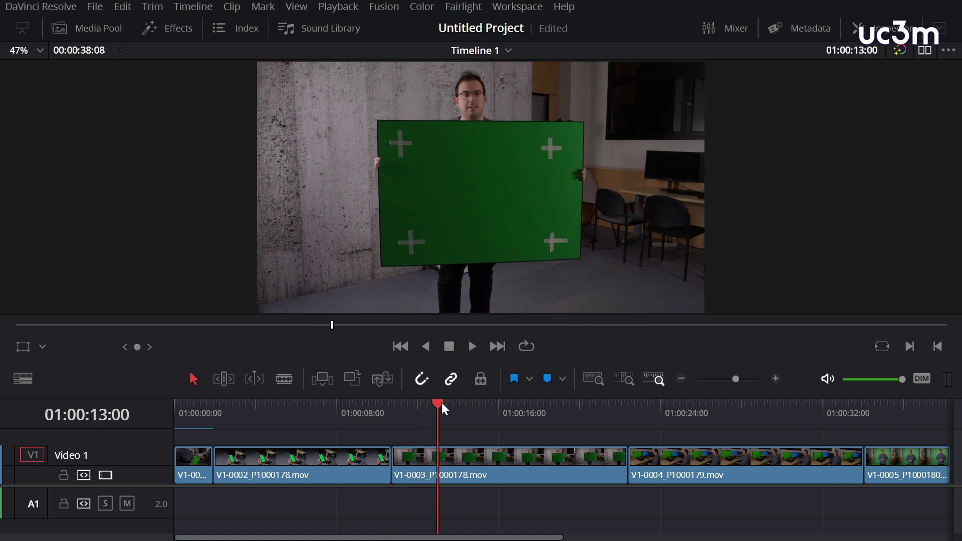
left_click(464, 459)
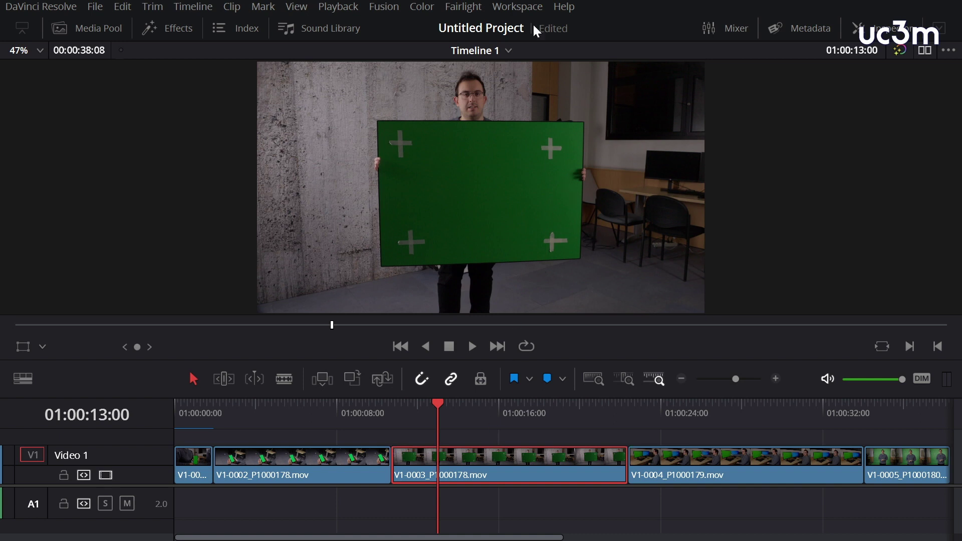
left_click(527, 8)
mouse_move(539, 28)
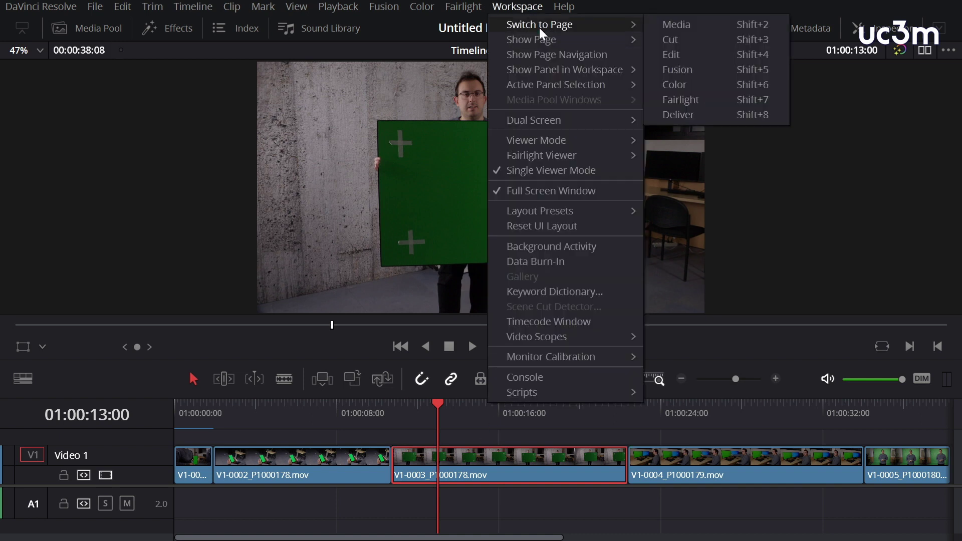
left_click(692, 71)
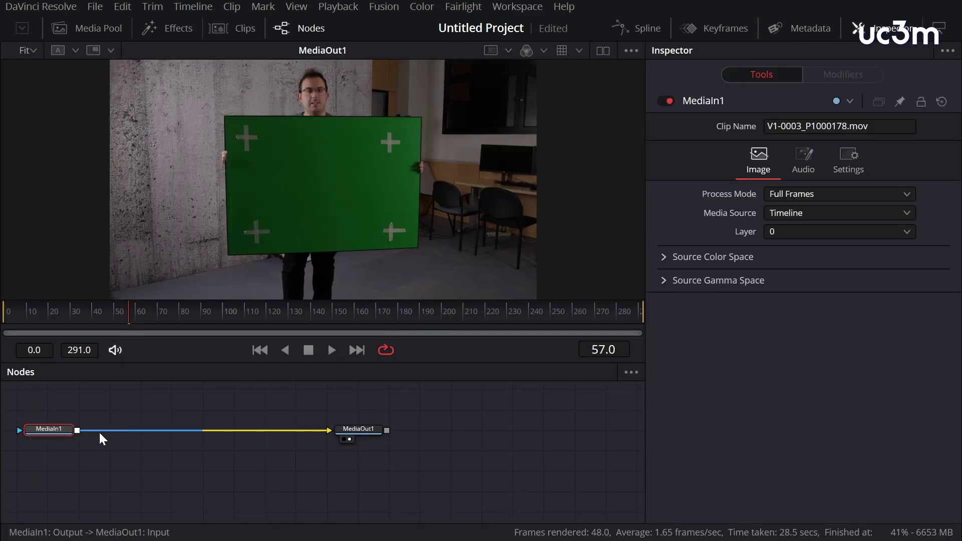
Step: Insert a Planar Tracker node between MediaIn1 and MediaOut1
key("shift+space")
type("Delta Keyer")
key("ctrl+a")
type("plan")
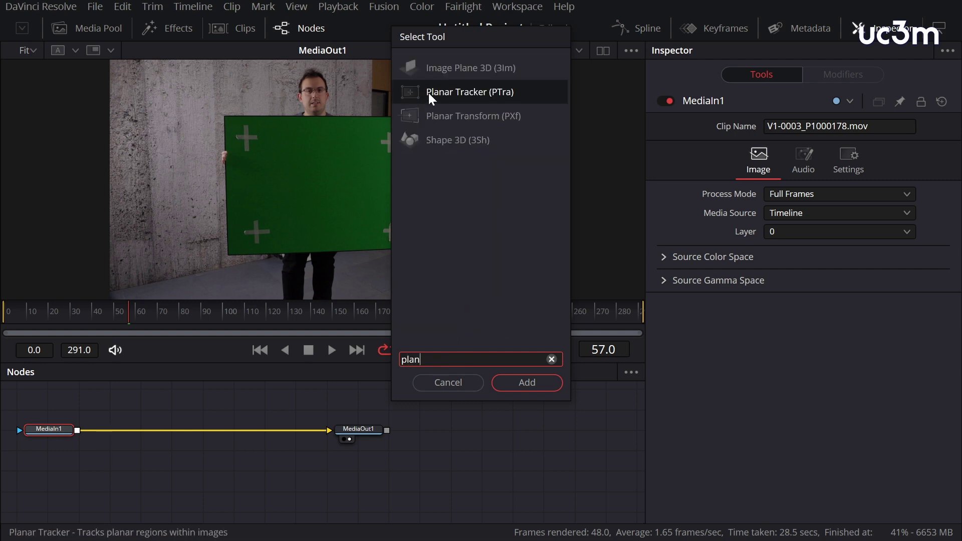
left_click(429, 92)
left_click(523, 386)
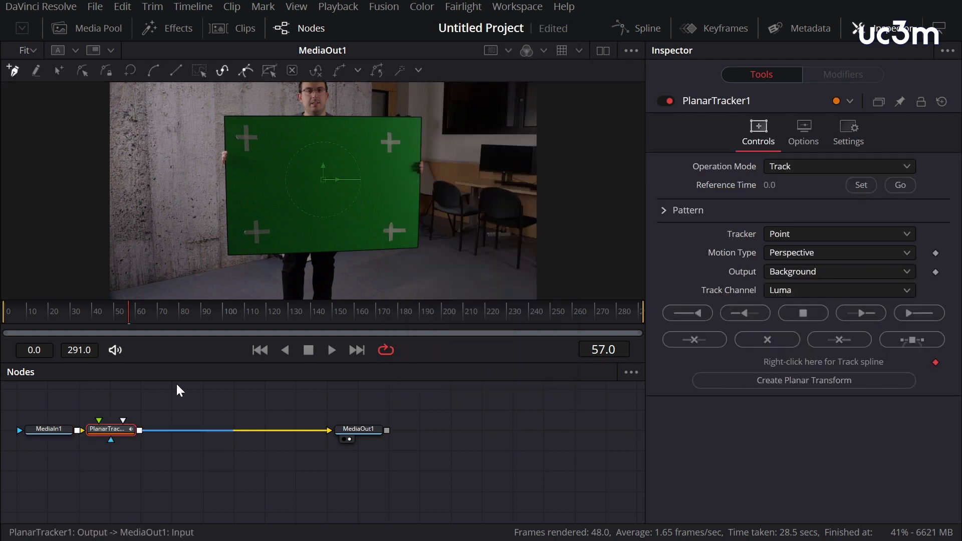
Step: Draw a closed four-point tracking shape just inside the edges of the green board
left_click(231, 122)
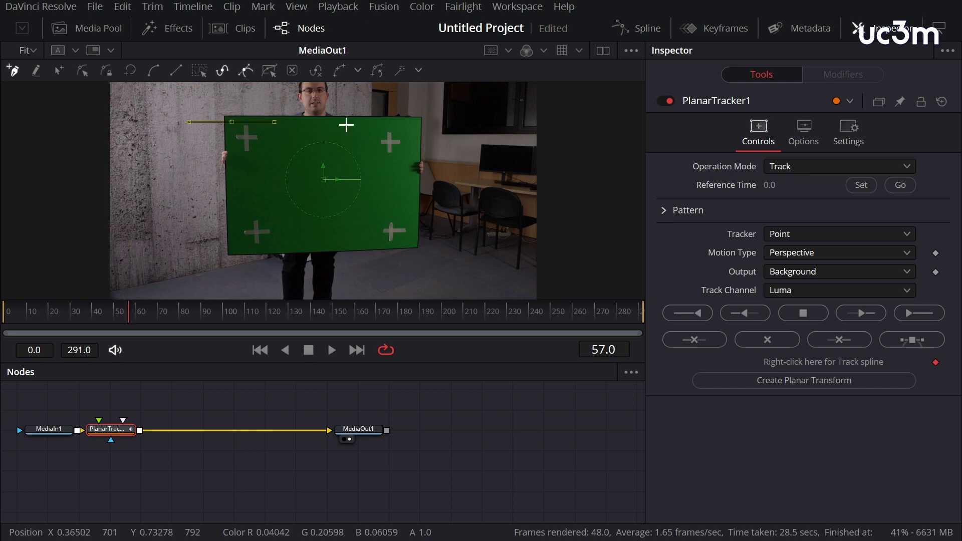
left_click(407, 123)
left_click(408, 244)
left_click(238, 249)
left_click(232, 122)
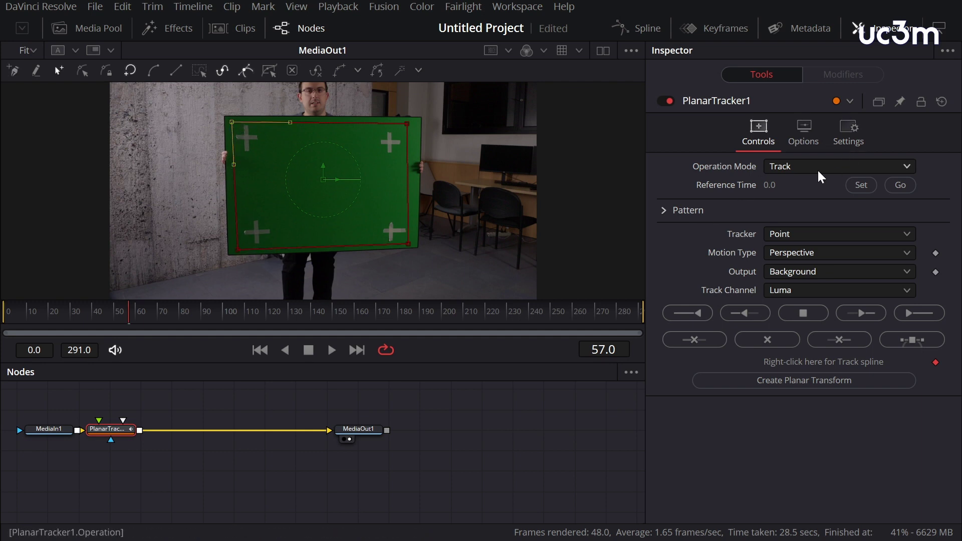
Step: Set the planar tracker's reference time to frame 57 and its tracker type to Hybrid Point/Area
left_click(861, 186)
left_click(812, 237)
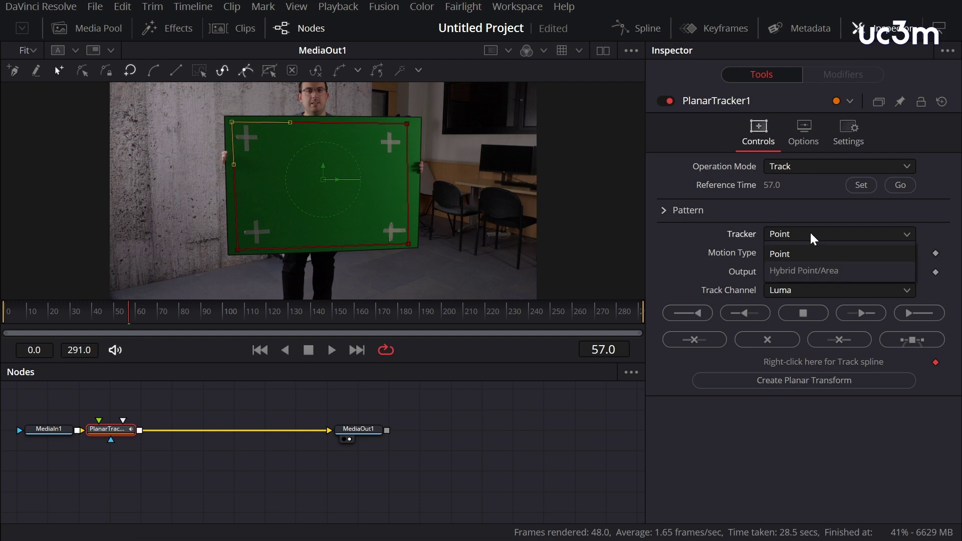
left_click(776, 273)
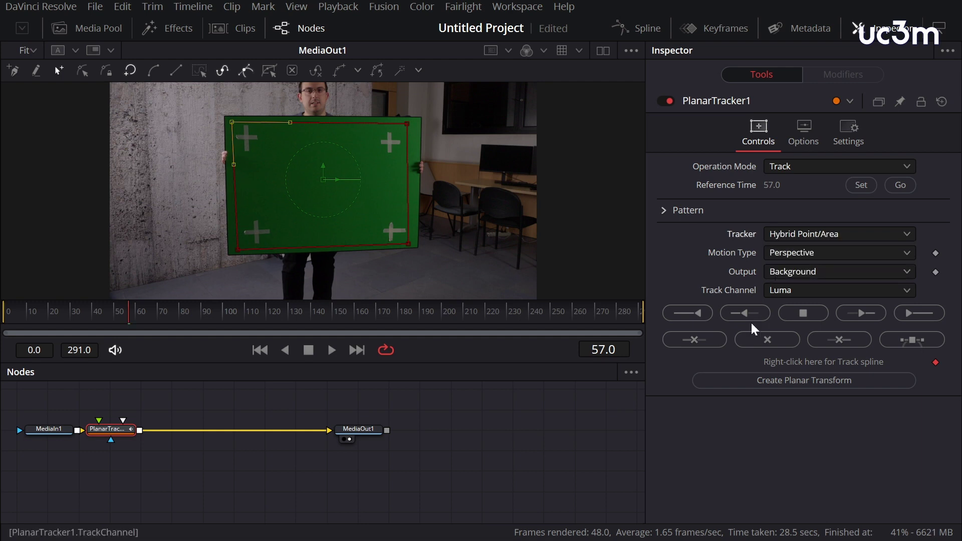
Step: Track the board forward to the clip's end, return to the reference frame and track back to the start
left_click(917, 315)
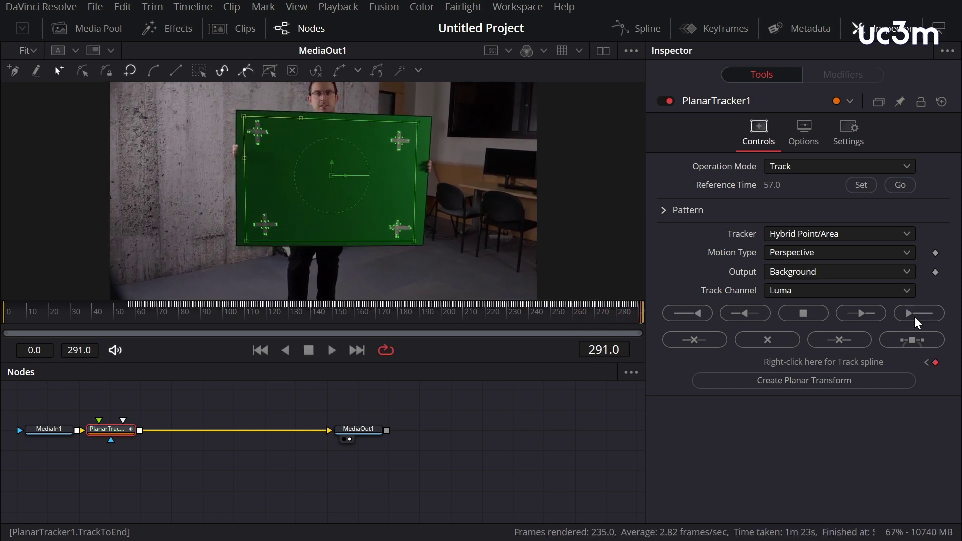
left_click(903, 188)
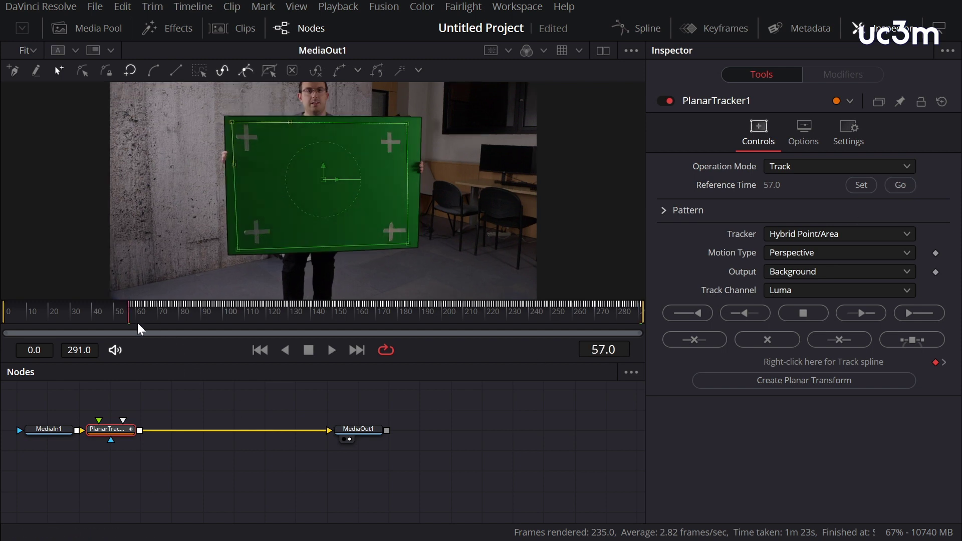
left_click(682, 319)
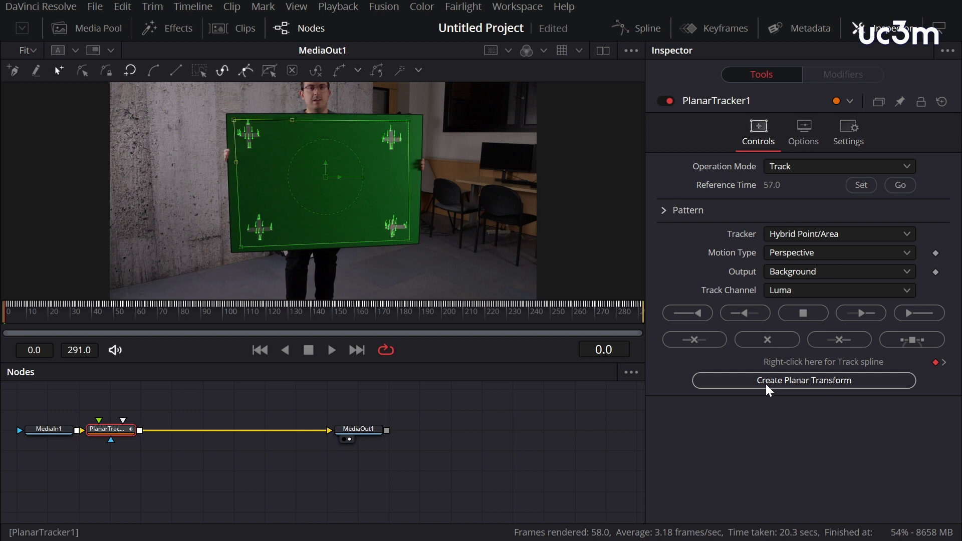
Step: Create a Planar Transform from the tracker and place the node in the empty area beyond MediaOut1
left_click(791, 385)
left_click_drag(76, 407, 307, 405)
left_click_drag(382, 407, 542, 429)
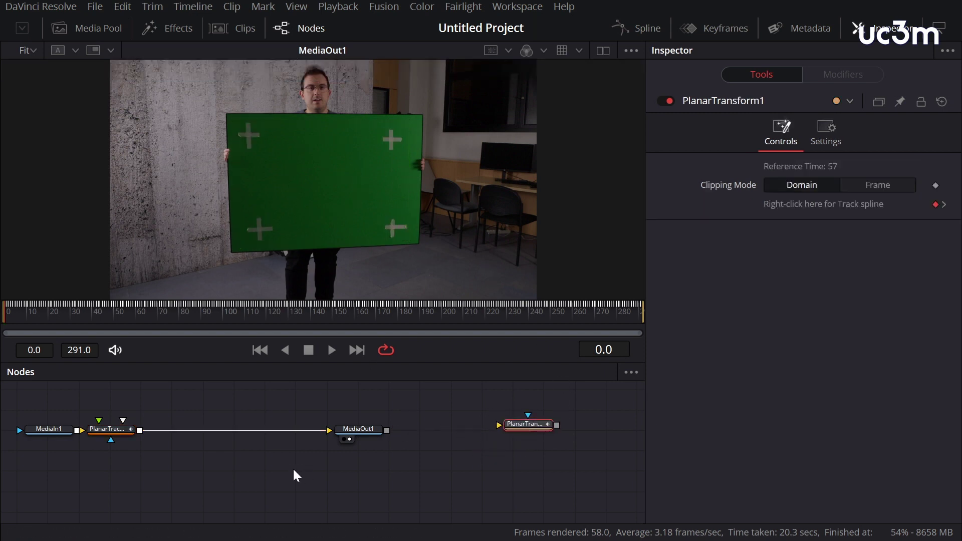
Step: Add the vecteezy retro-style sunburst image from the project media to the node graph above MediaIn1
left_click_drag(272, 452, 316, 494)
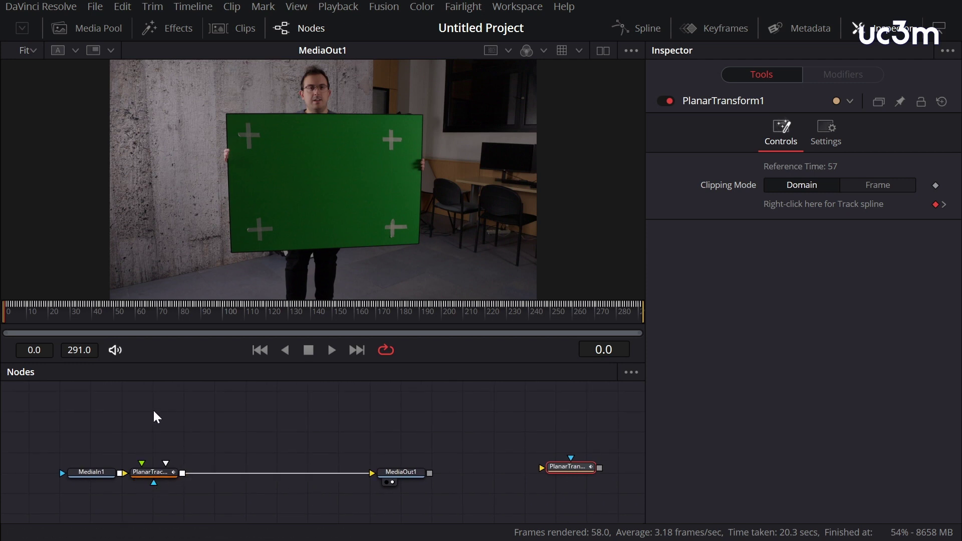
left_click(98, 31)
left_click_drag(225, 283, 277, 330)
left_click_drag(142, 414, 143, 415)
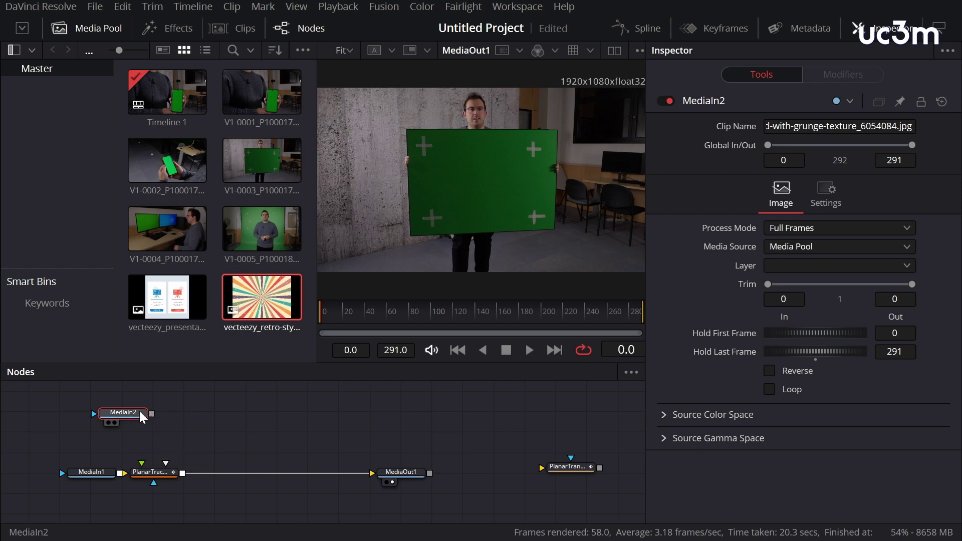
Step: Add a Color Corrector after MediaIn2, view it and lower its gain to 0.45
key("shift+space")
type("c")
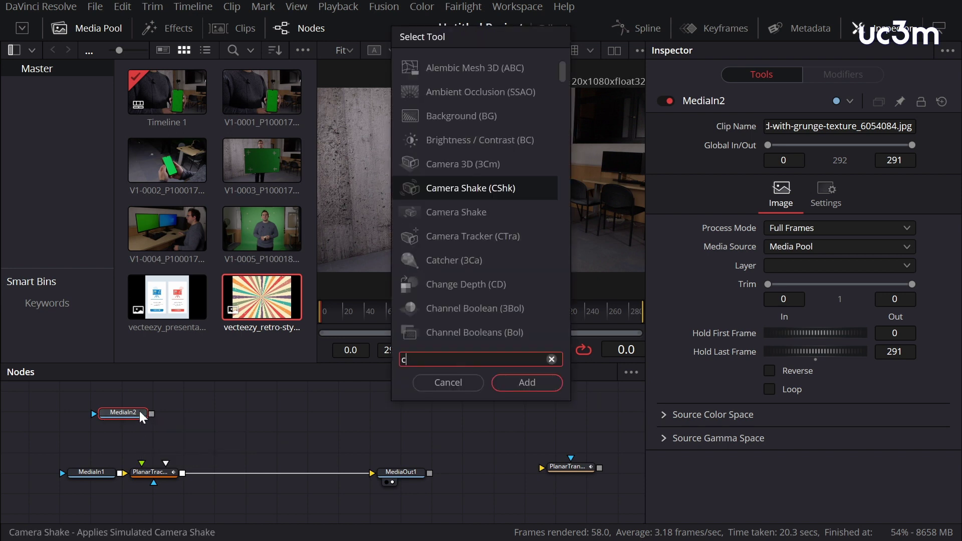
type("ctor")
left_click(526, 383)
left_click(171, 423)
left_click_drag(815, 496, 790, 507)
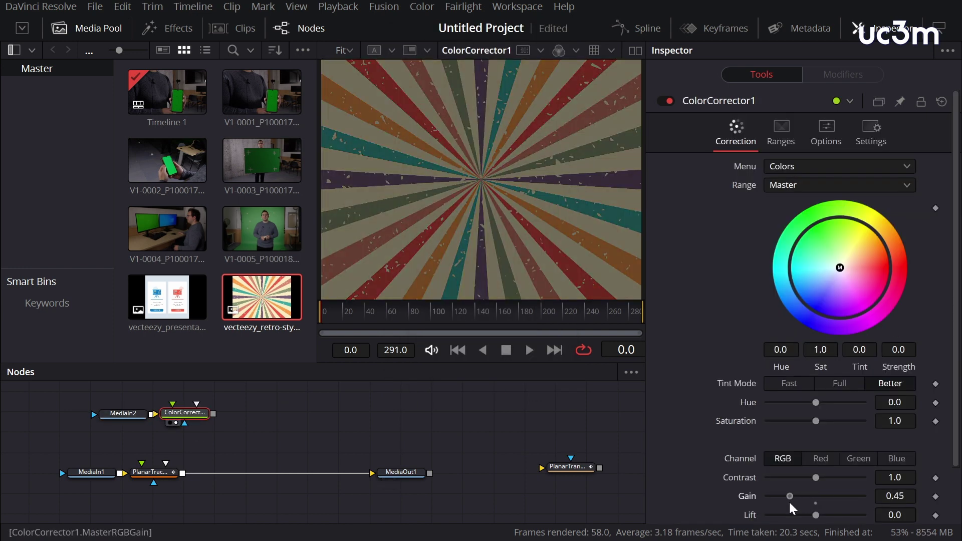
Step: Connect the colour-corrected image to the planar tracker's foreground, view the tracker and set its operation mode to Corner Pin
left_click_drag(215, 414, 142, 469)
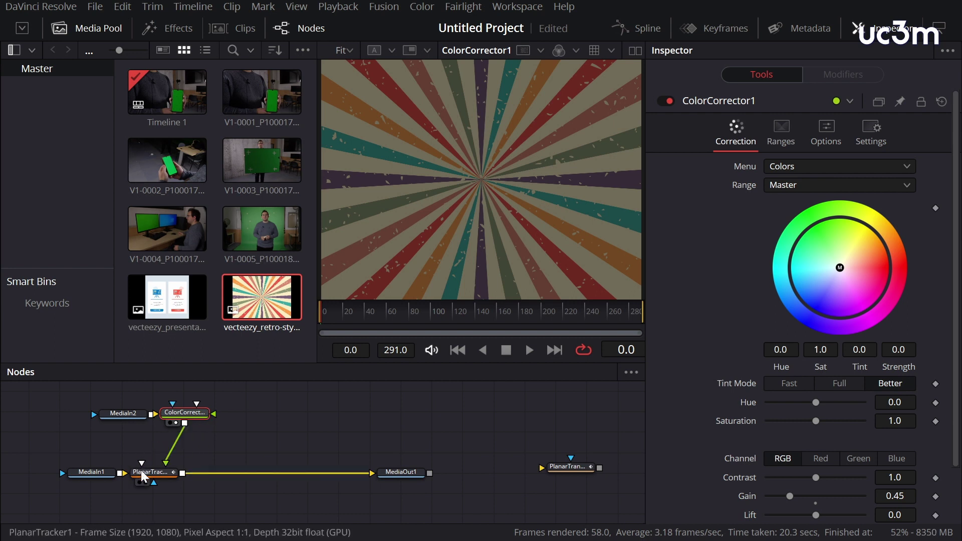
left_click(160, 473)
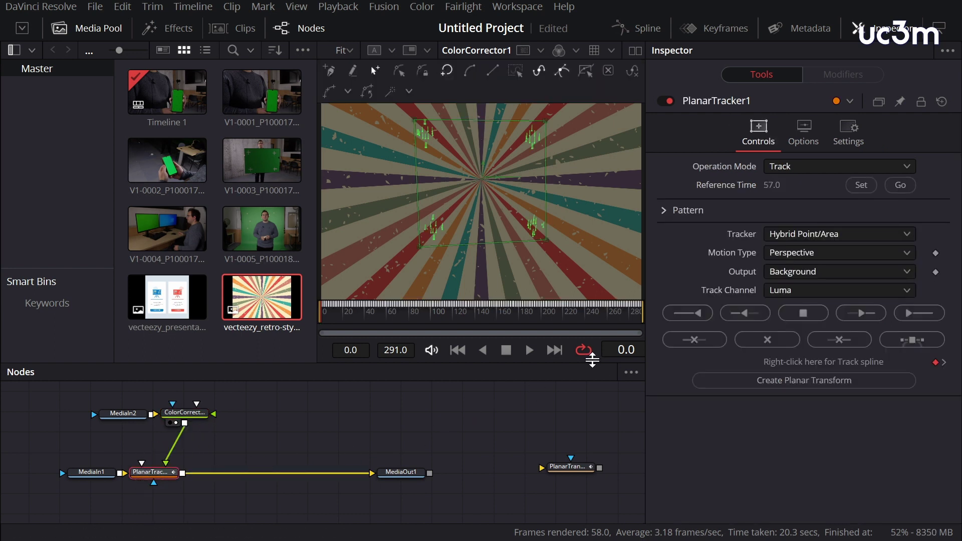
key("1")
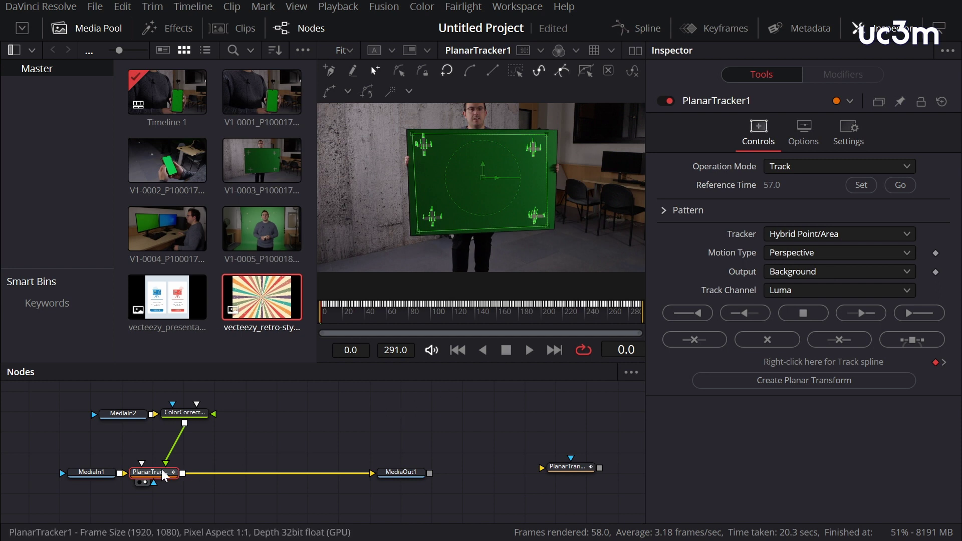
left_click(831, 173)
left_click(822, 220)
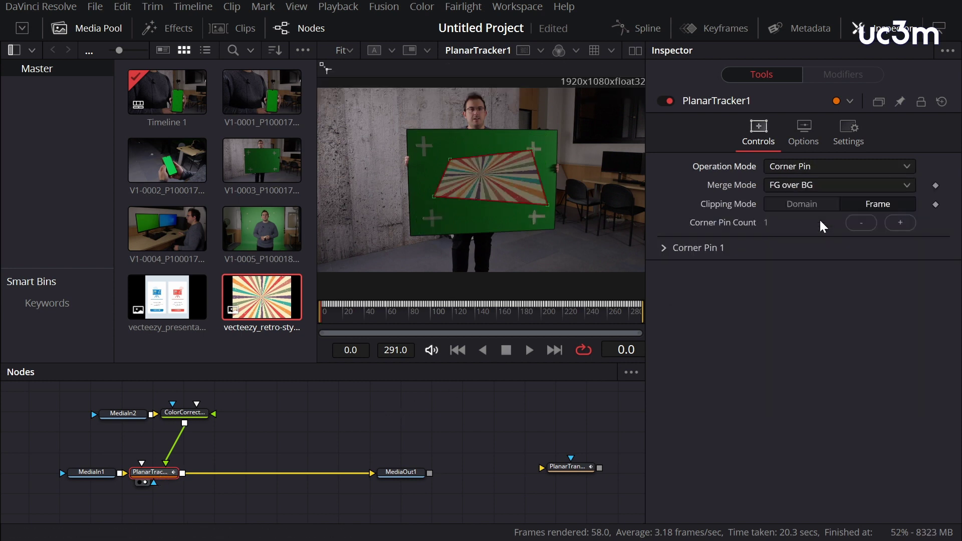
Step: Place the sunburst image's four corner pins roughly on the matching corners of the green board
left_click_drag(450, 161, 406, 130)
left_click_drag(531, 151, 557, 132)
left_click_drag(548, 204, 554, 230)
left_click_drag(434, 196, 413, 236)
Step: Refine the corner pins at close zoom so the sunburst image meets the board's edges at each corner
scroll(472, 199, "up", 5)
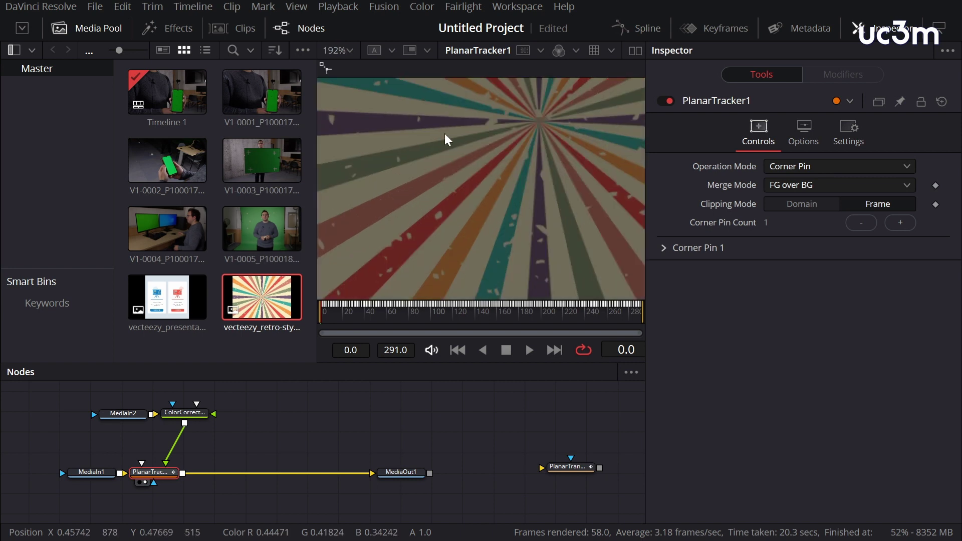
left_click_drag(381, 91, 429, 158)
left_click_drag(387, 132, 383, 125)
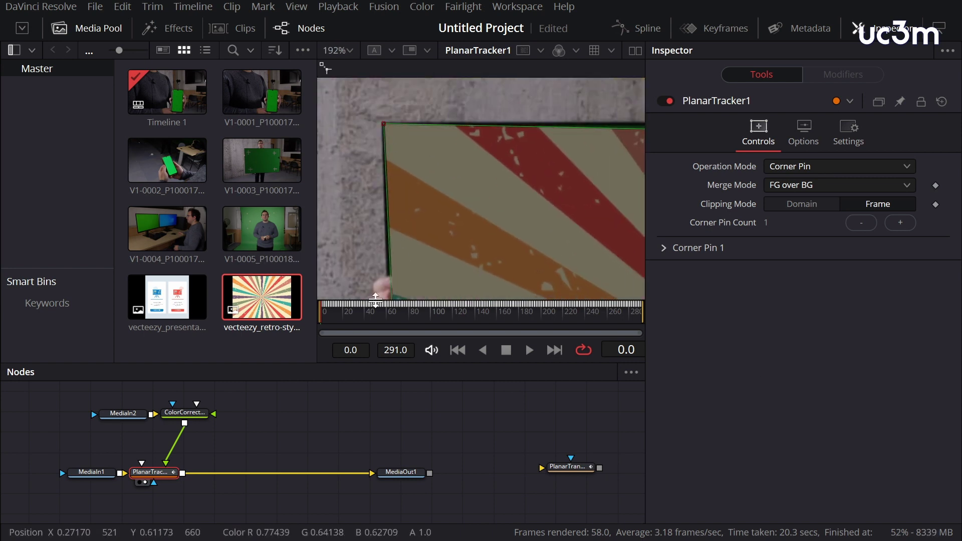
left_click_drag(521, 183, 230, 189)
left_click_drag(518, 198, 416, 203)
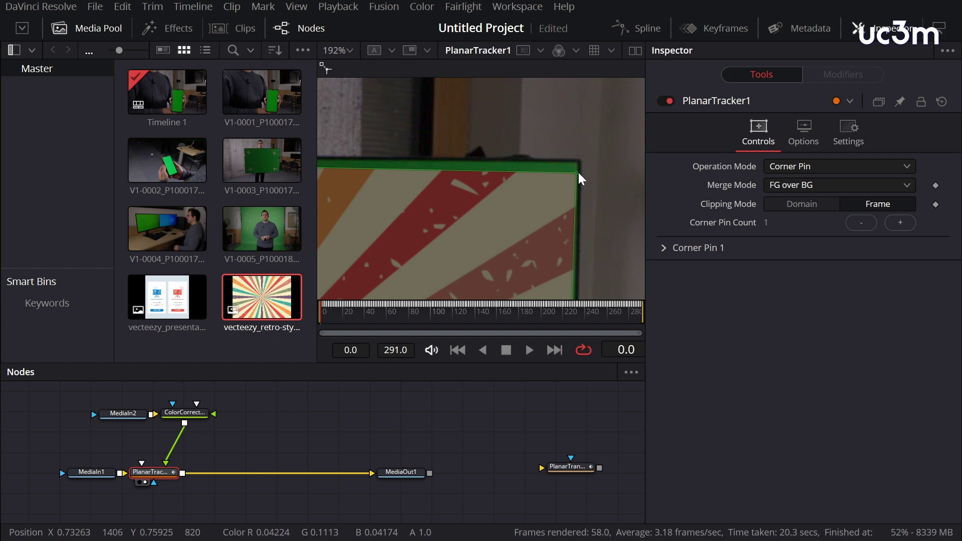
left_click_drag(577, 175, 580, 162)
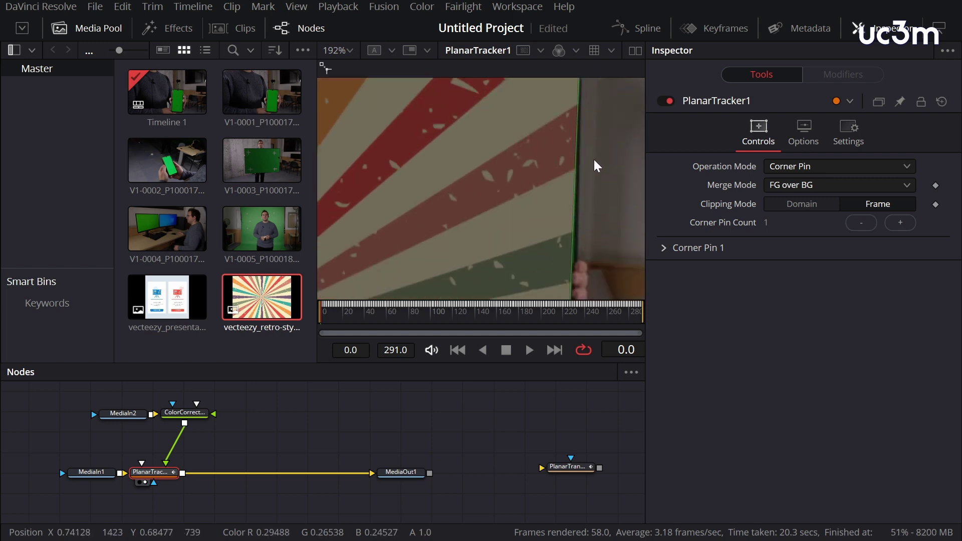
scroll(599, 176, "down", 5)
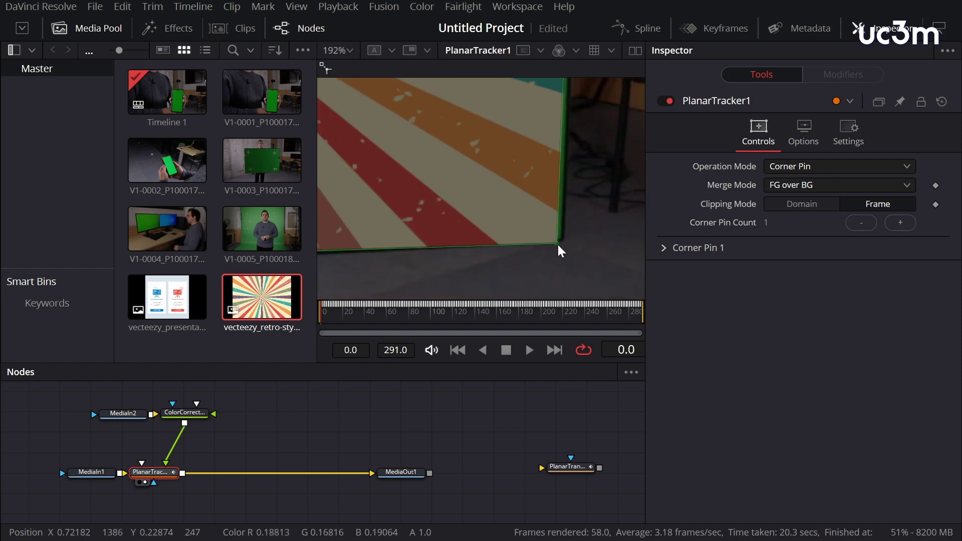
scroll(436, 187, "up", 5)
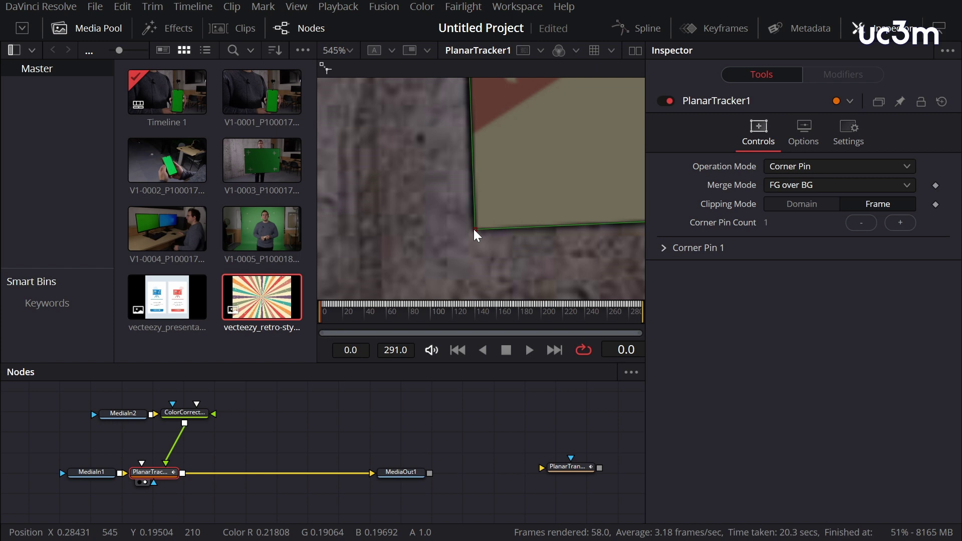
key("ctrl+f")
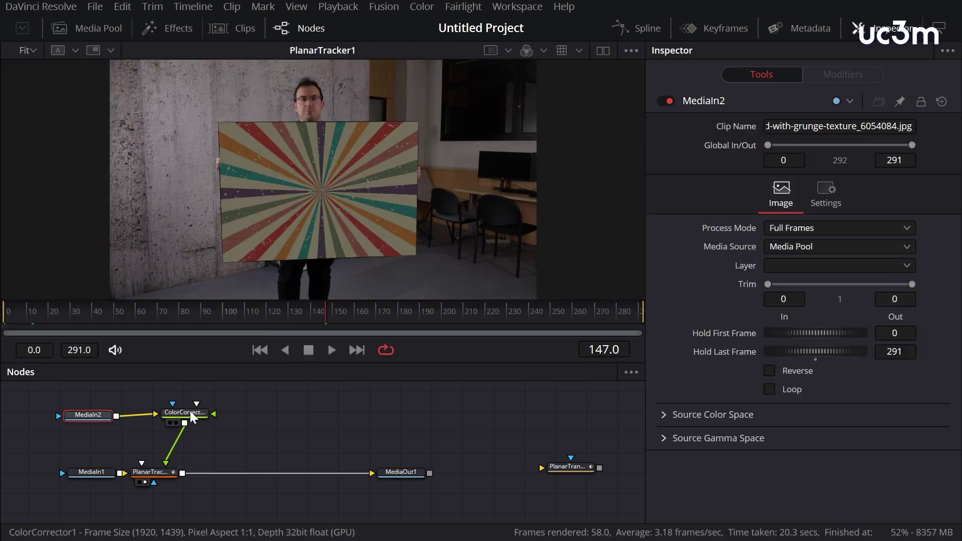
Step: Tidy the ColorCorrector1 and MediaIn1 positions and paste a copy of MediaIn1 in the empty area above the main node chain
left_click(174, 413)
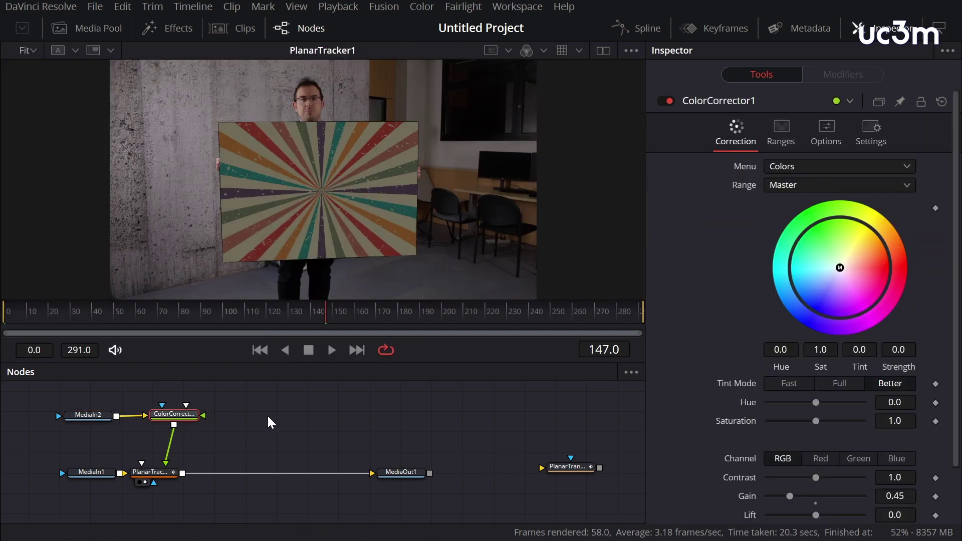
left_click_drag(82, 476, 76, 476)
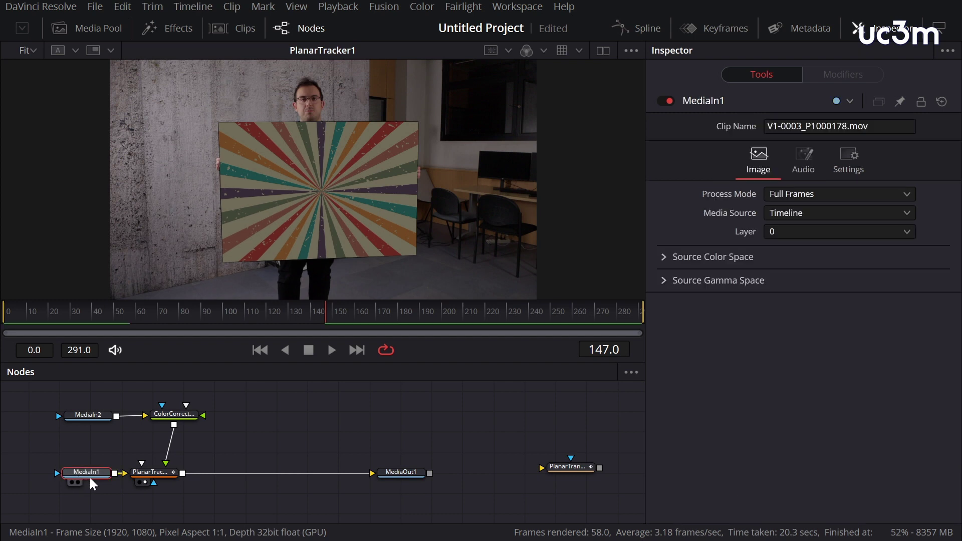
left_click(288, 410)
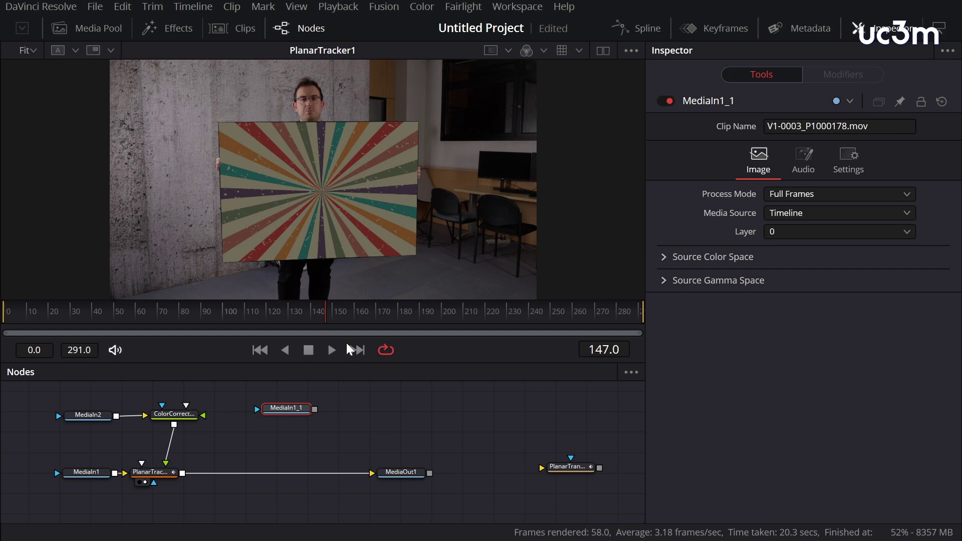
Step: Add a Delta Keyer after the MediaIn1 copy, merge its output over the planar tracker's and view MediaOut1
key("shift+space")
type("delt")
left_click(458, 68)
left_click(527, 383)
left_click_drag(376, 410, 183, 474)
left_click(416, 477)
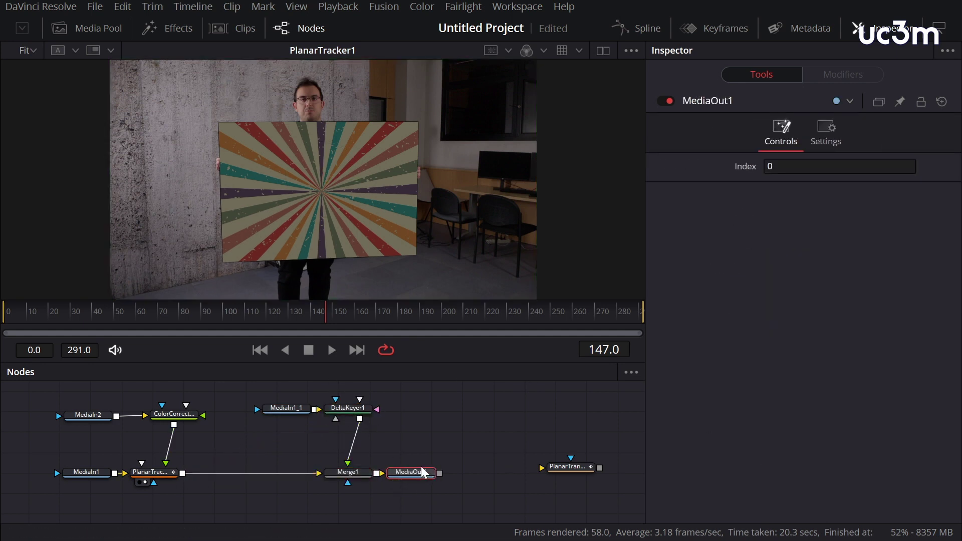
key("1")
left_click_drag(411, 473, 435, 474)
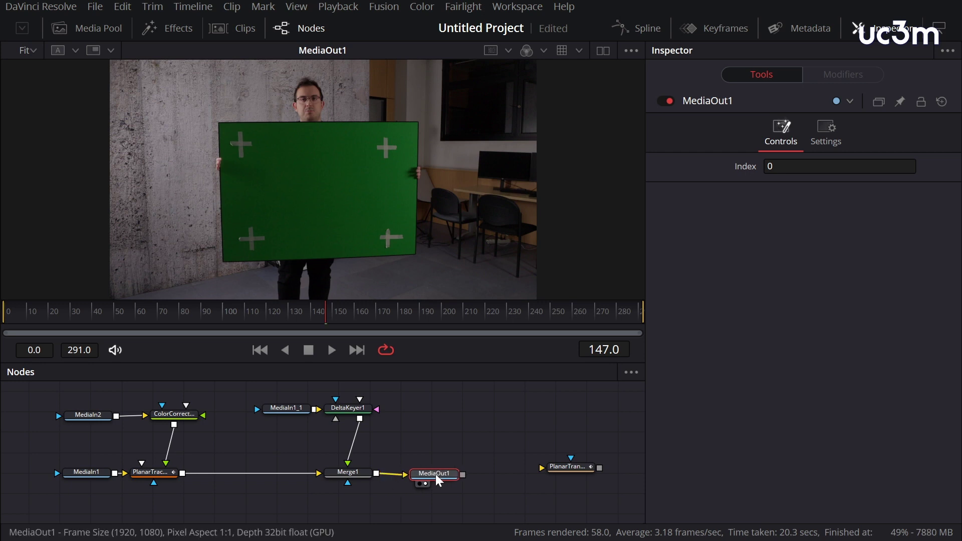
Step: Sample the board's green as the Delta Keyer's background color and set its view mode to Matte
left_click(351, 409)
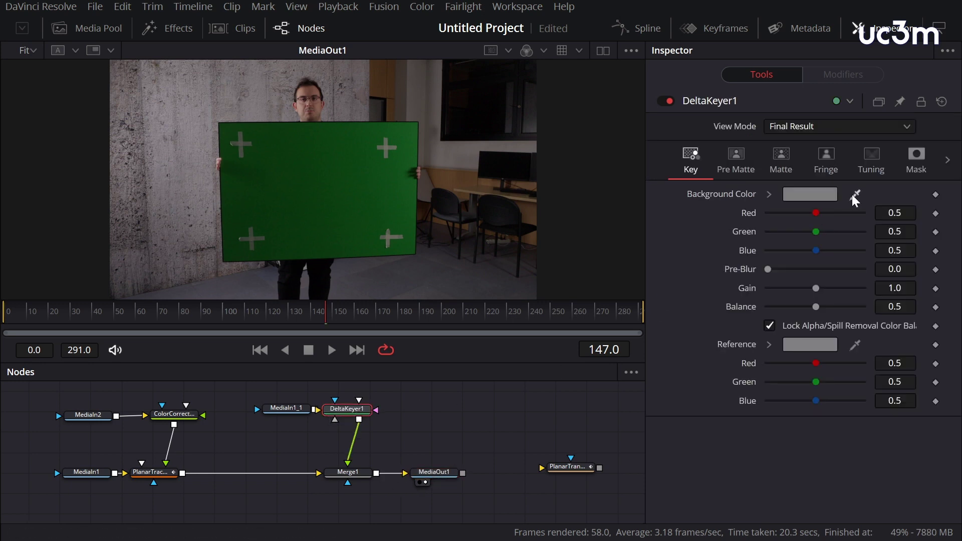
left_click_drag(581, 215, 326, 143)
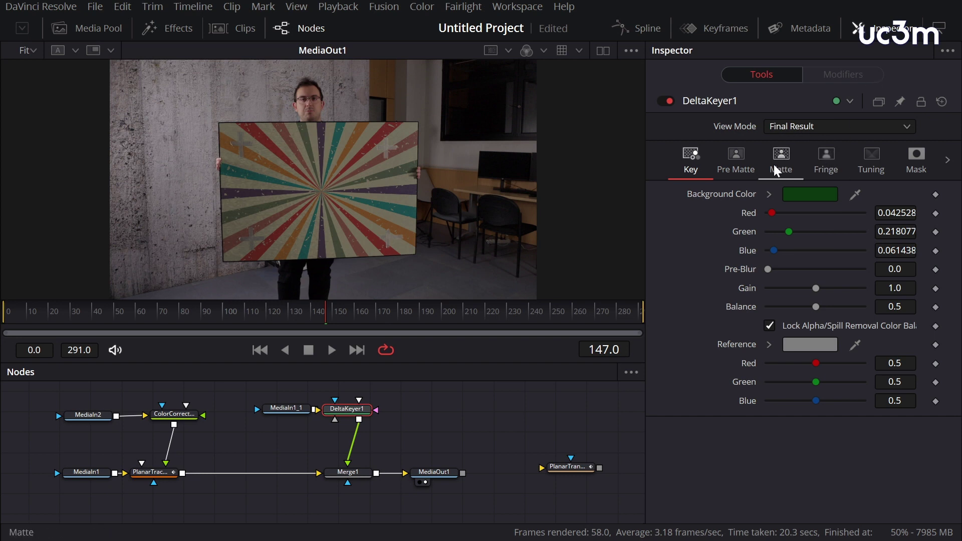
left_click(810, 125)
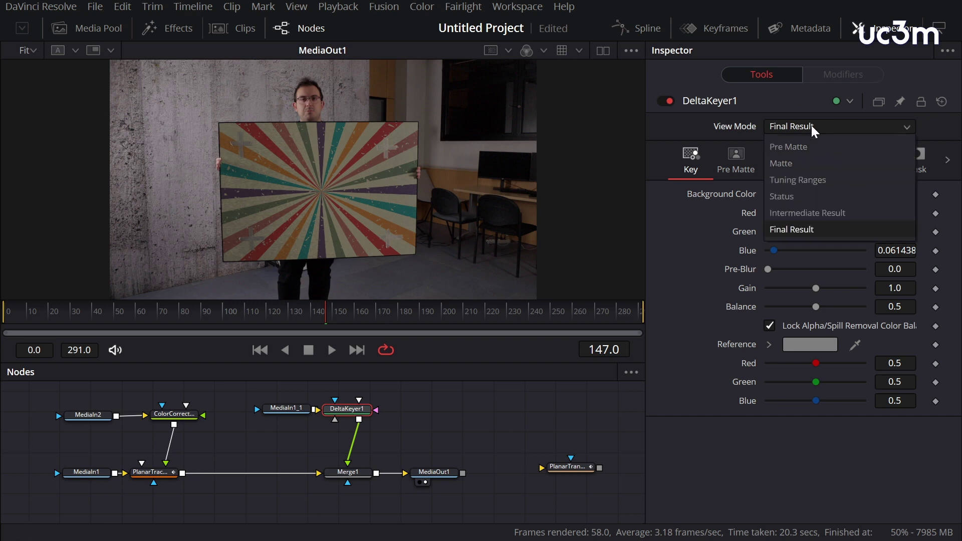
left_click(795, 161)
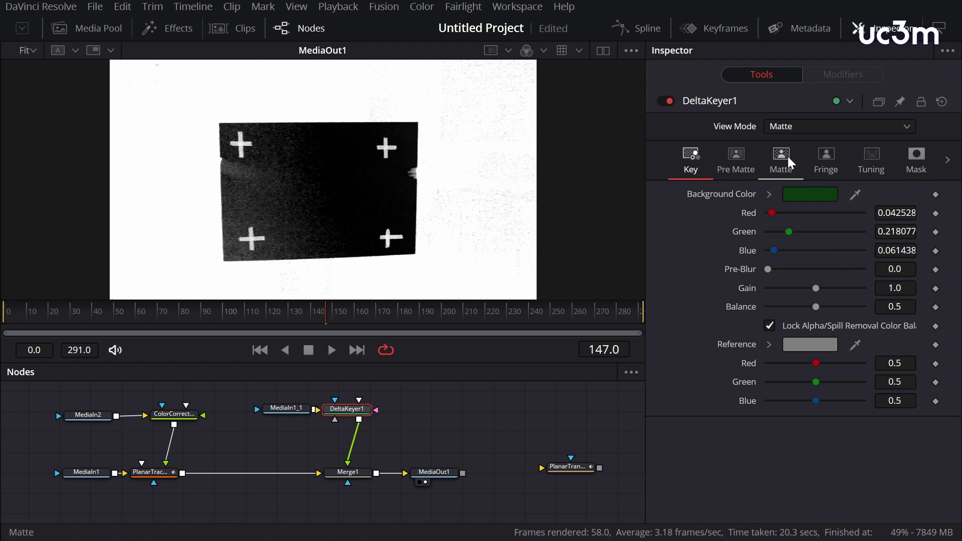
Step: Set the matte threshold to 0.178 low and 0.939 high, set Clean Background to 0.00213, and return the view mode to Final Result
left_click(797, 179)
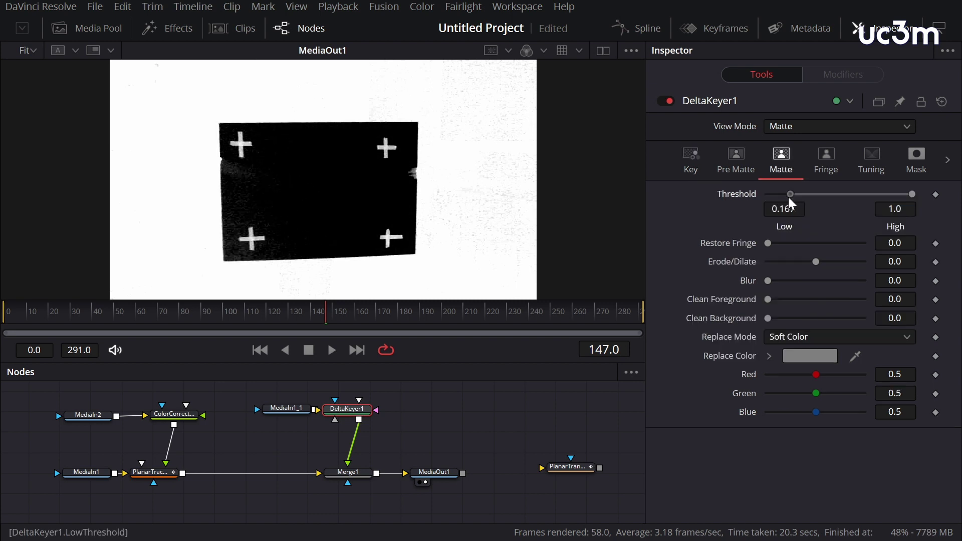
left_click_drag(909, 193, 908, 198)
left_click_drag(768, 318, 788, 317)
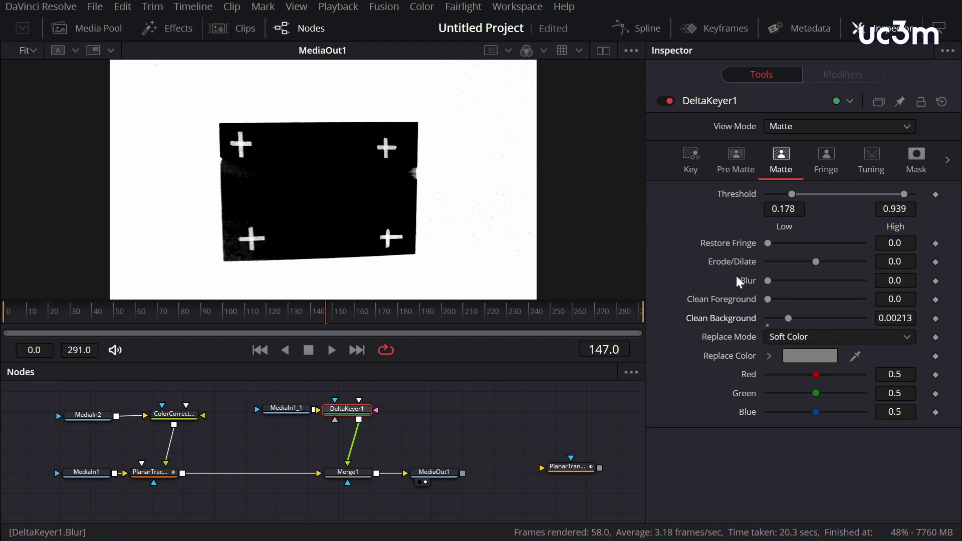
left_click(792, 125)
left_click(804, 227)
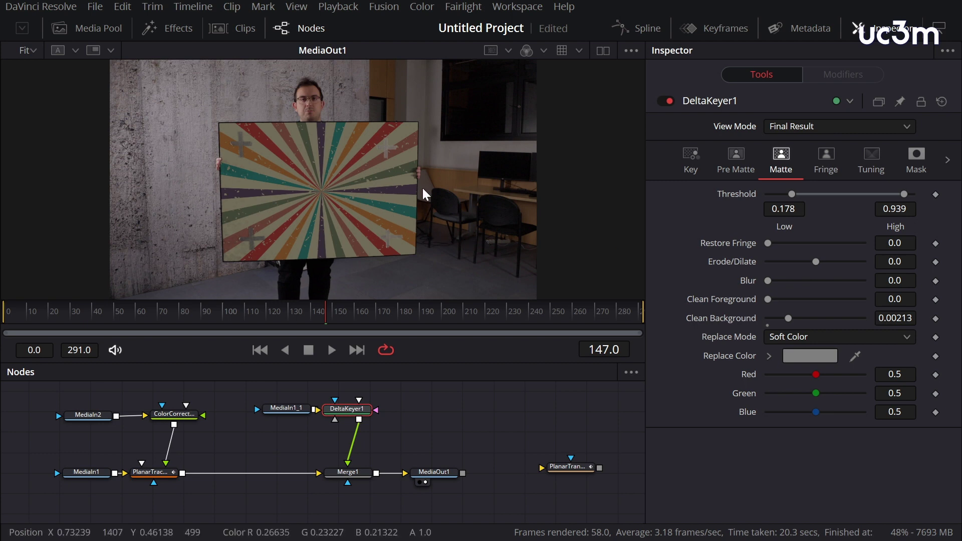
Step: Examine the keyed board's edges and the hand holding it up close, and fit the frame back in the viewer
scroll(444, 214, "up", 3)
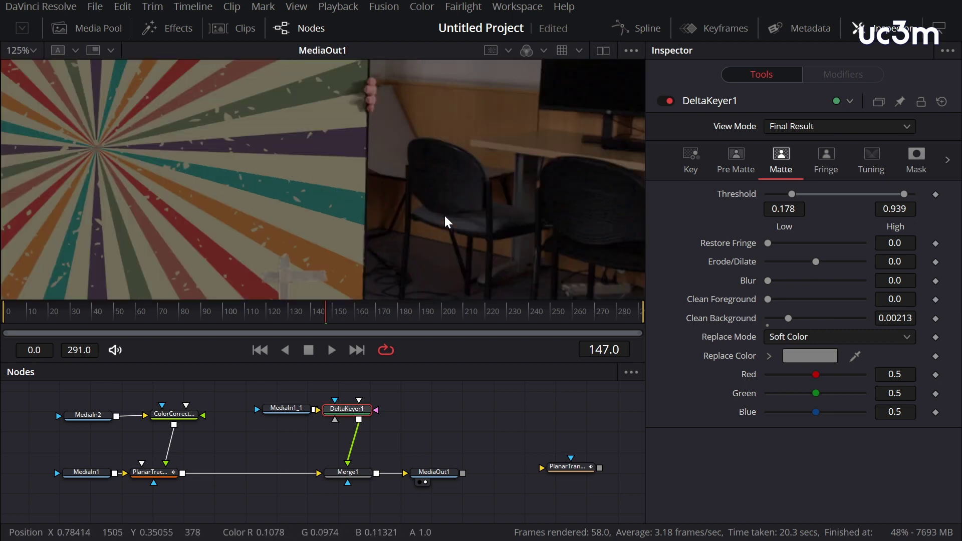
left_click_drag(323, 167, 479, 67)
scroll(479, 83, "down", 4)
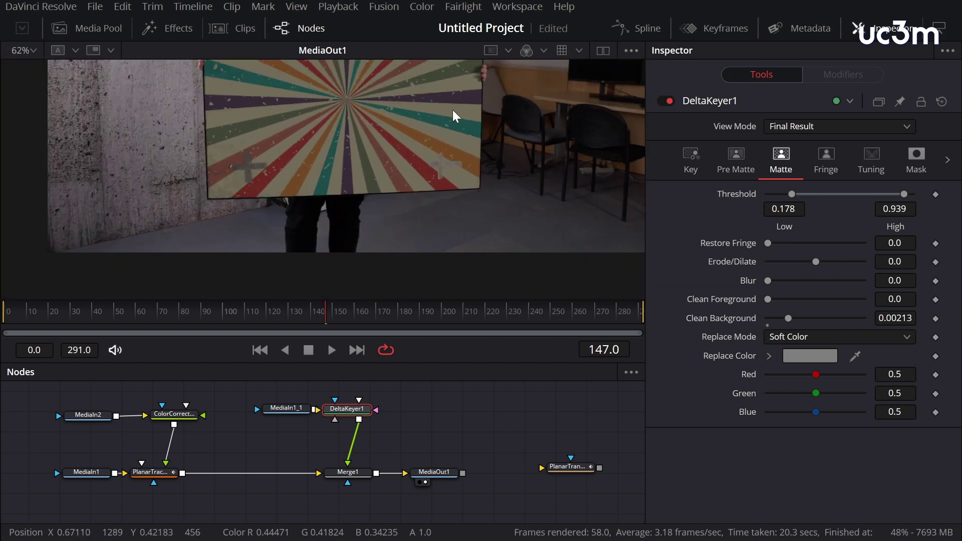
scroll(412, 114, "down", 2)
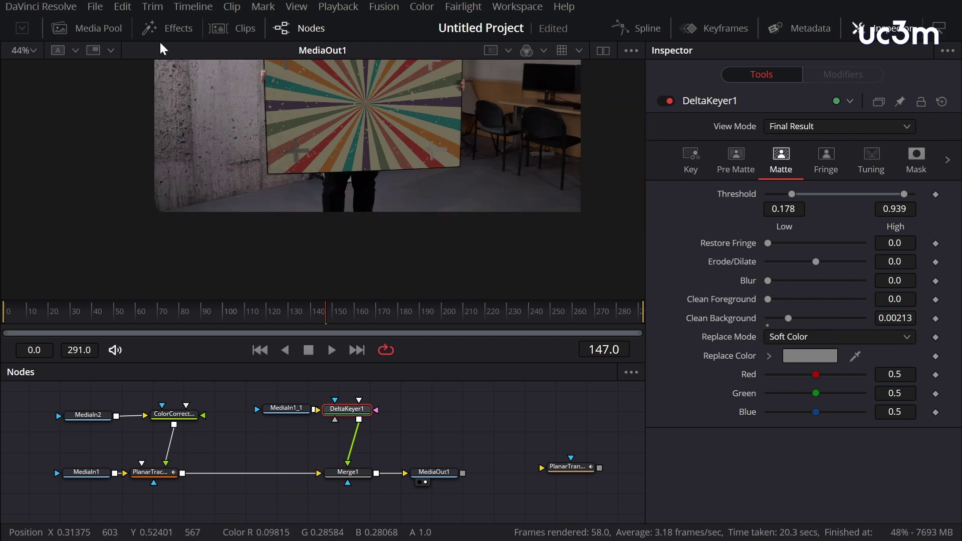
left_click(35, 49)
left_click(31, 64)
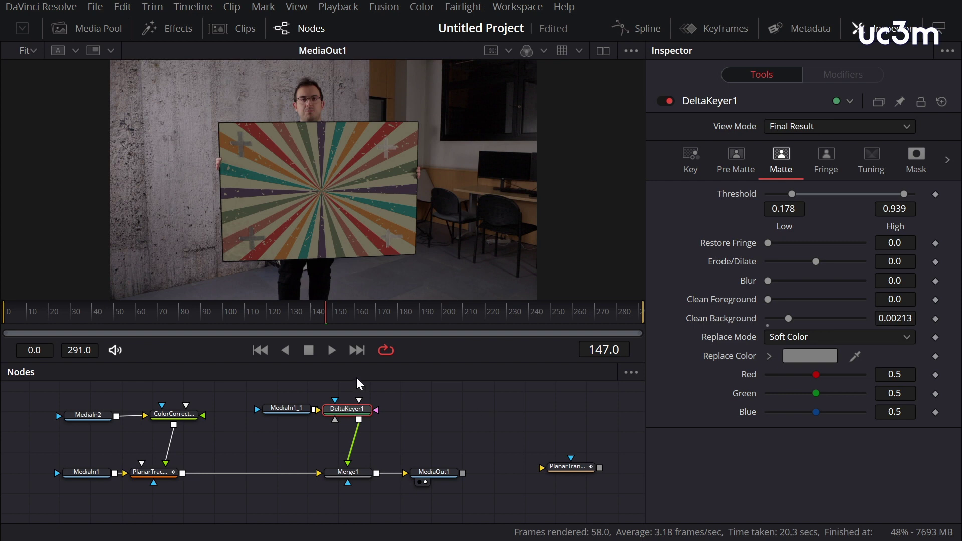
Step: Add a Polygon mask node in the empty area beside DeltaKeyer1
left_click(471, 420)
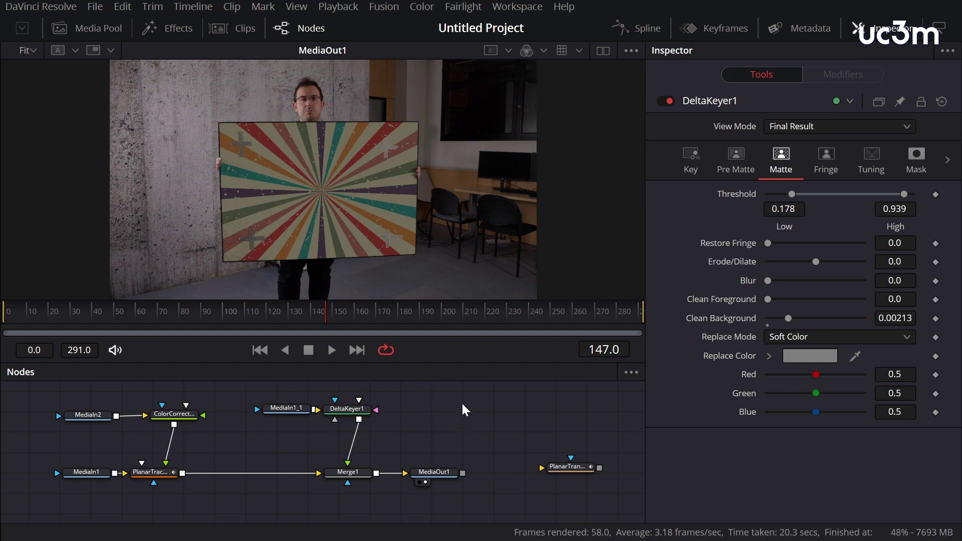
key("shift+space")
type("polygon")
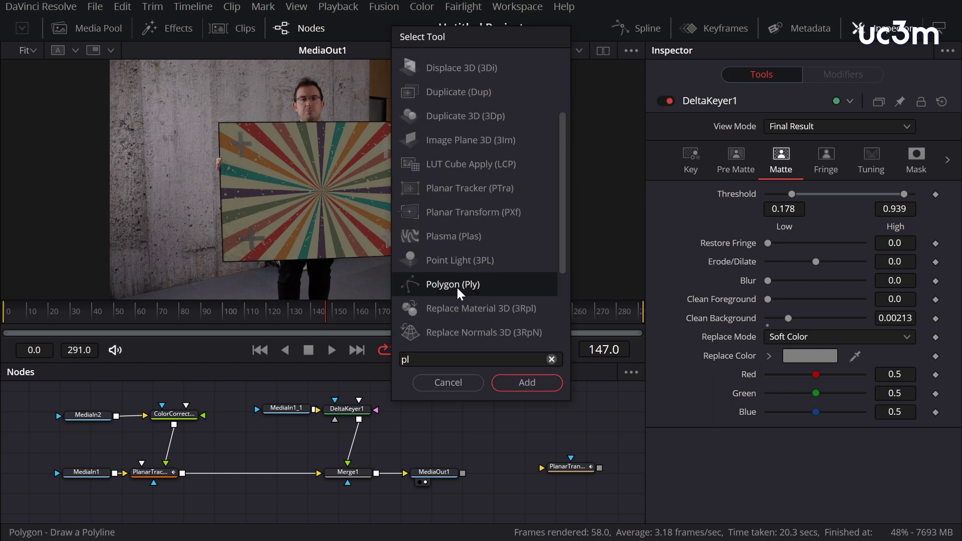
left_click(545, 383)
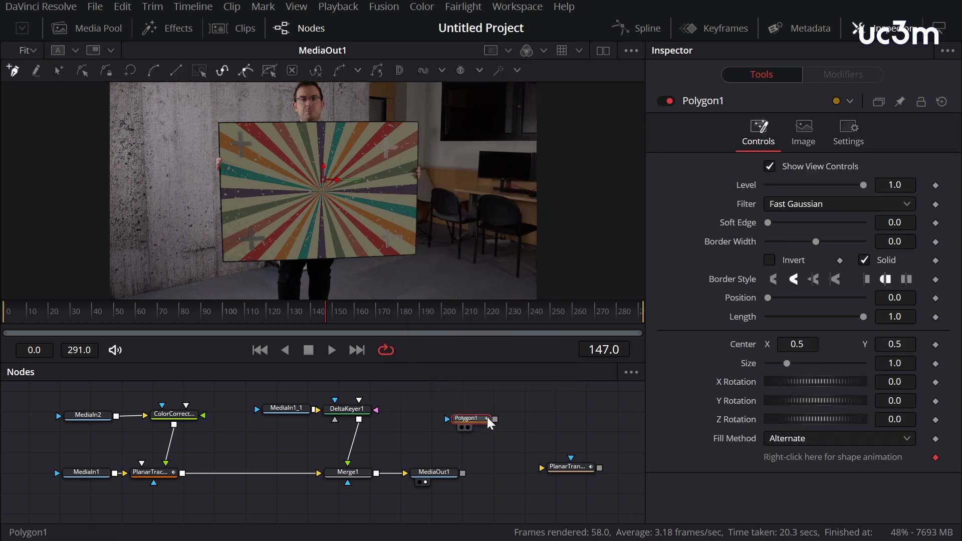
Step: Draw a closed four-corner polygon mask just inside the board's edges, enclosing all its tracking crosses
left_click_drag(228, 128, 270, 129)
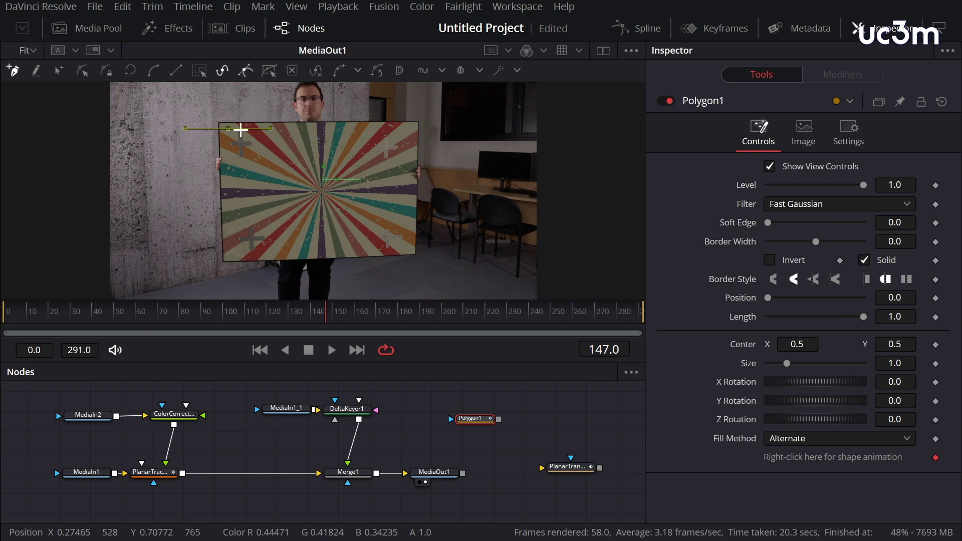
left_click_drag(376, 131, 406, 132)
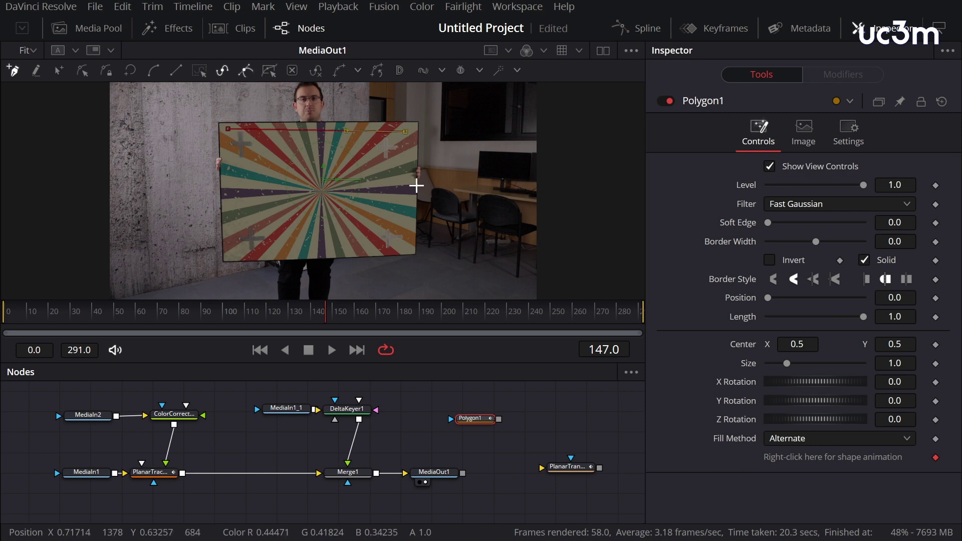
left_click(406, 248)
left_click_drag(261, 251, 233, 253)
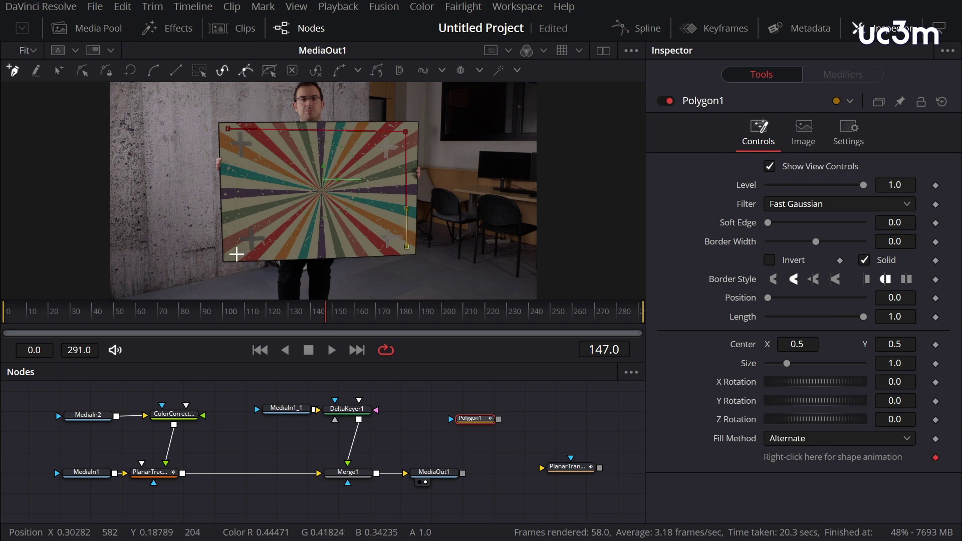
left_click(236, 133)
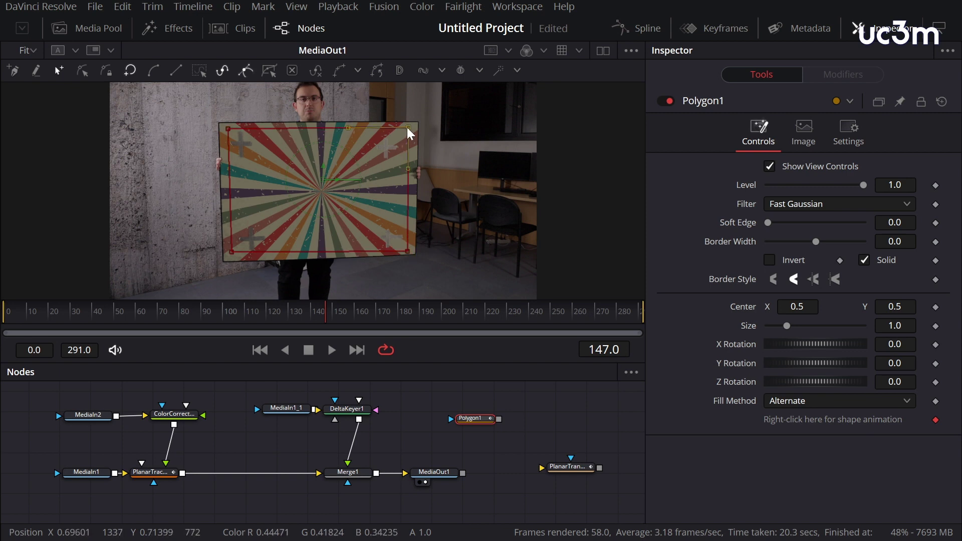
Step: Feed Polygon1 into PlanarTransform1 and connect the transform's output to DeltaKeyer1's garbage matte input
left_click_drag(499, 419, 562, 437)
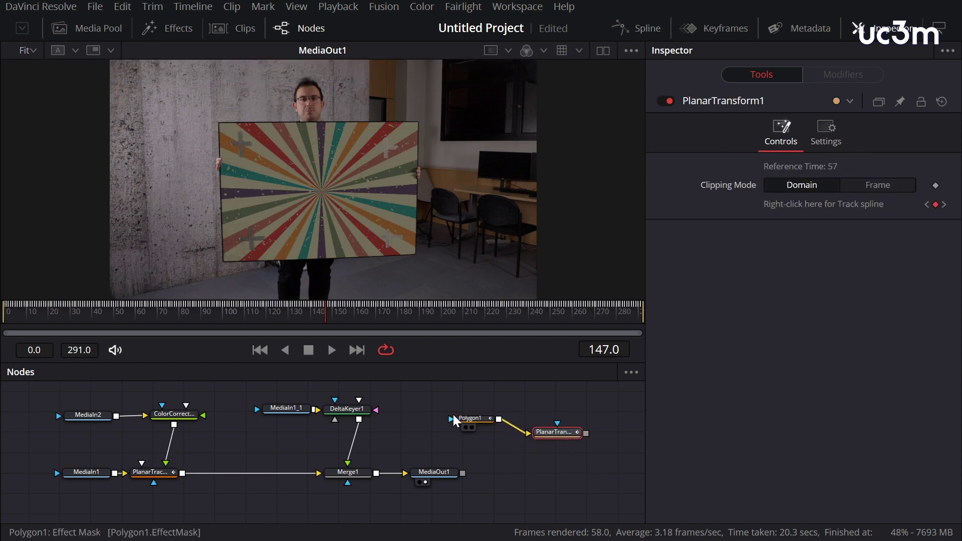
left_click_drag(479, 421, 515, 403)
left_click_drag(551, 432, 446, 426)
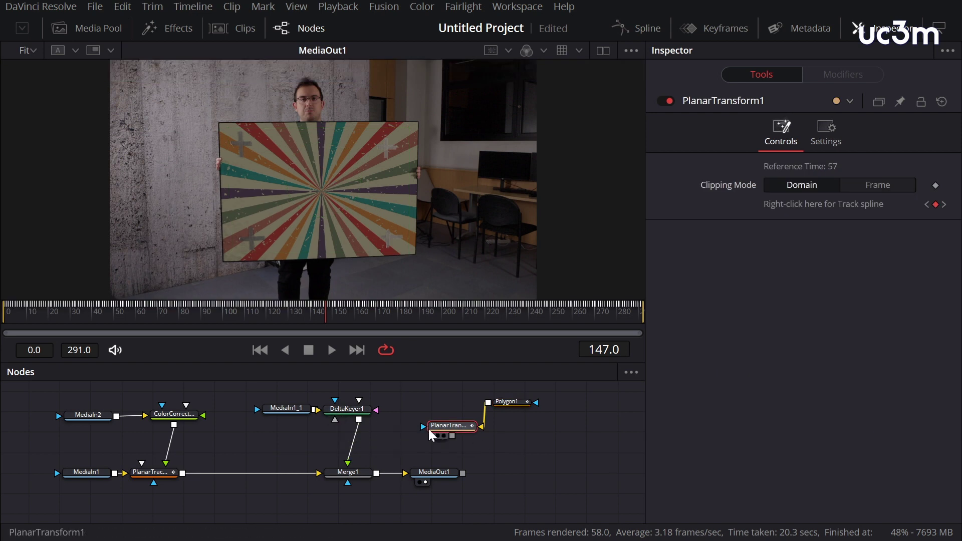
left_click_drag(452, 435, 336, 422)
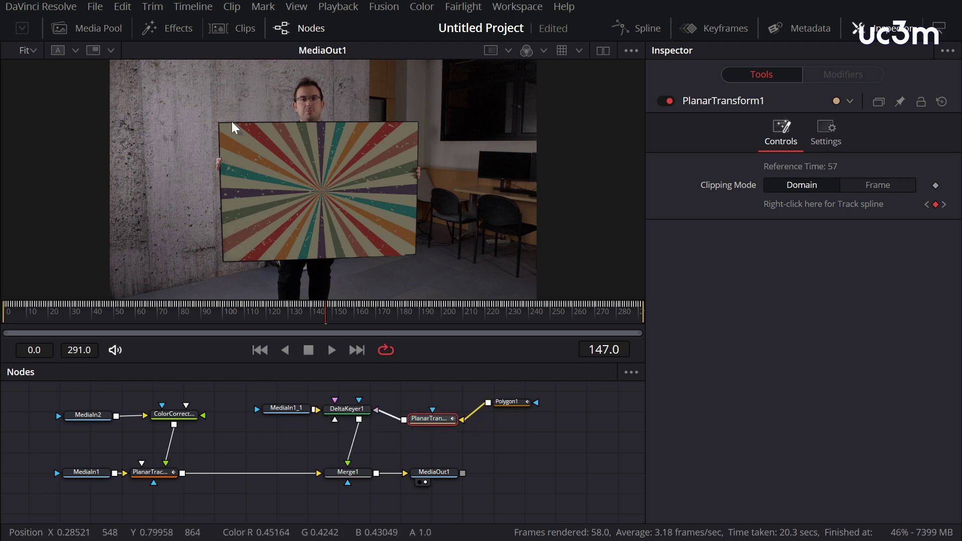
Step: Reshape Polygon1 by moving its four corners so the outline sits just inside the board's edges at frame 147
left_click(508, 402)
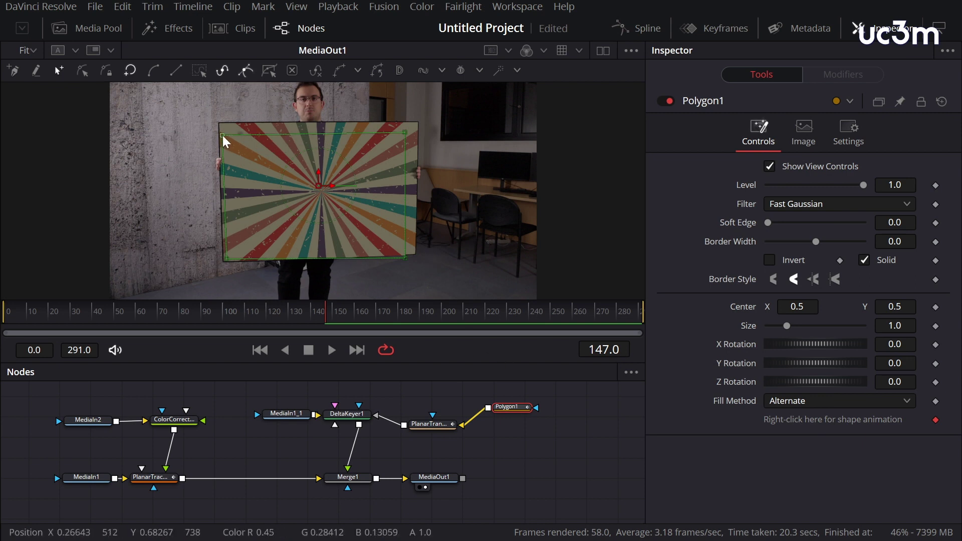
left_click_drag(222, 135, 227, 126)
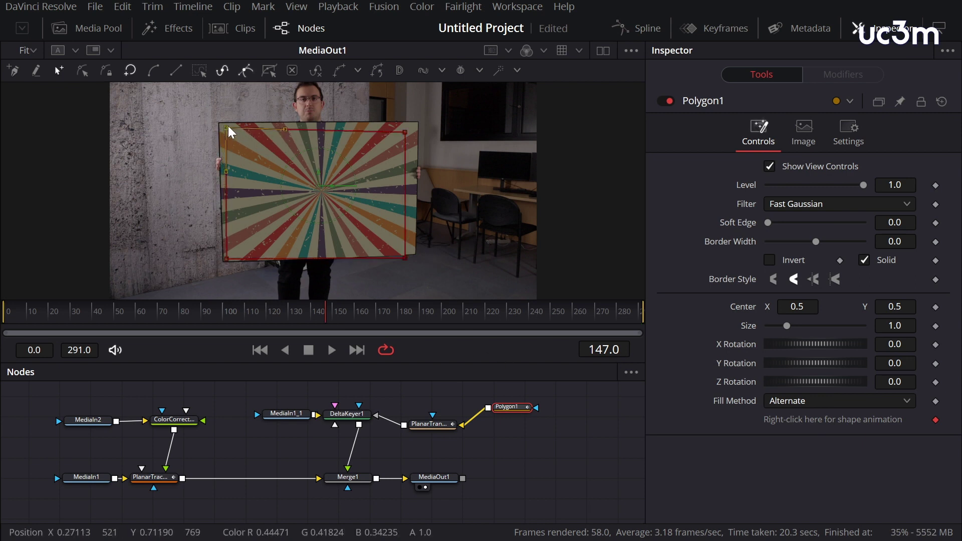
left_click_drag(405, 132, 407, 130)
left_click_drag(404, 254, 409, 243)
left_click_drag(226, 254, 231, 251)
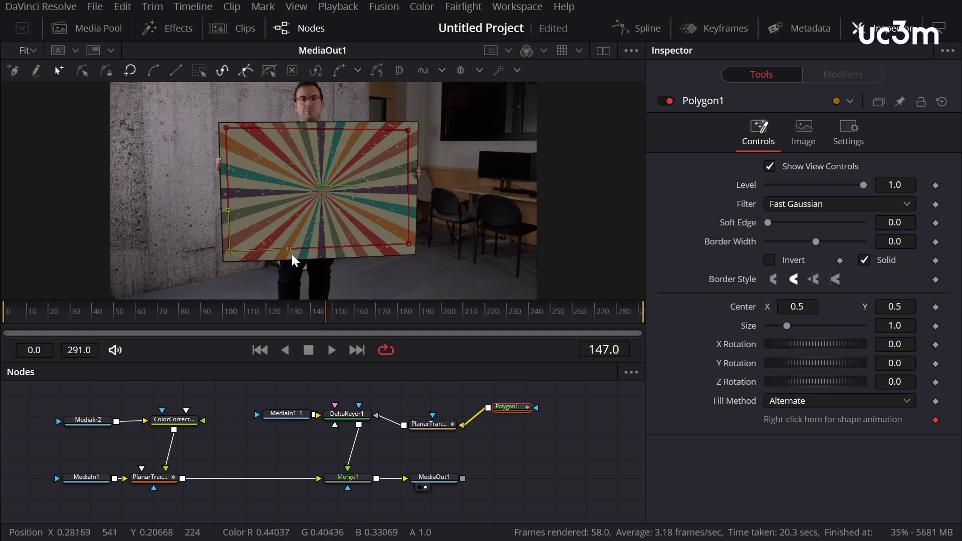
left_click_drag(405, 247, 407, 248)
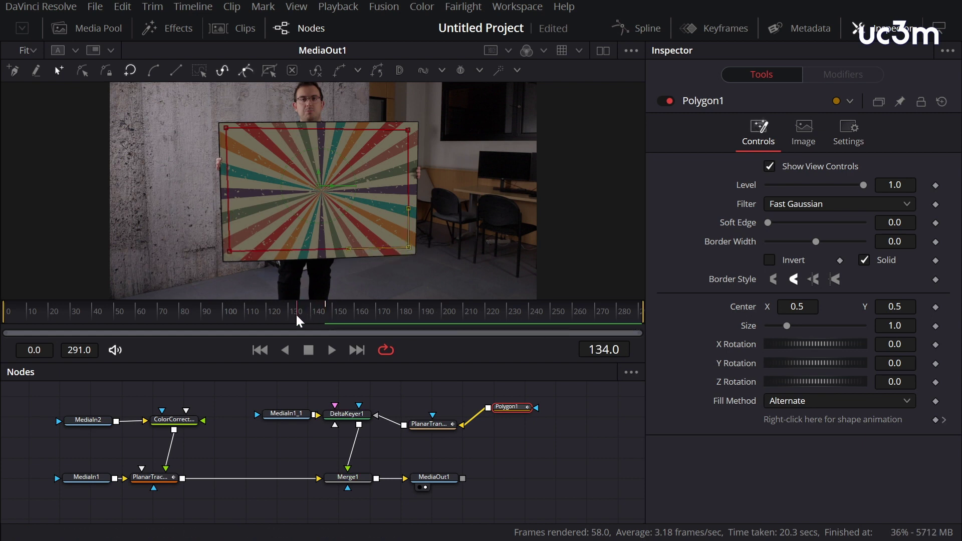
Step: Play through the composition to check that the mask follows the moving board
left_click(139, 312)
left_click(89, 311)
key("space")
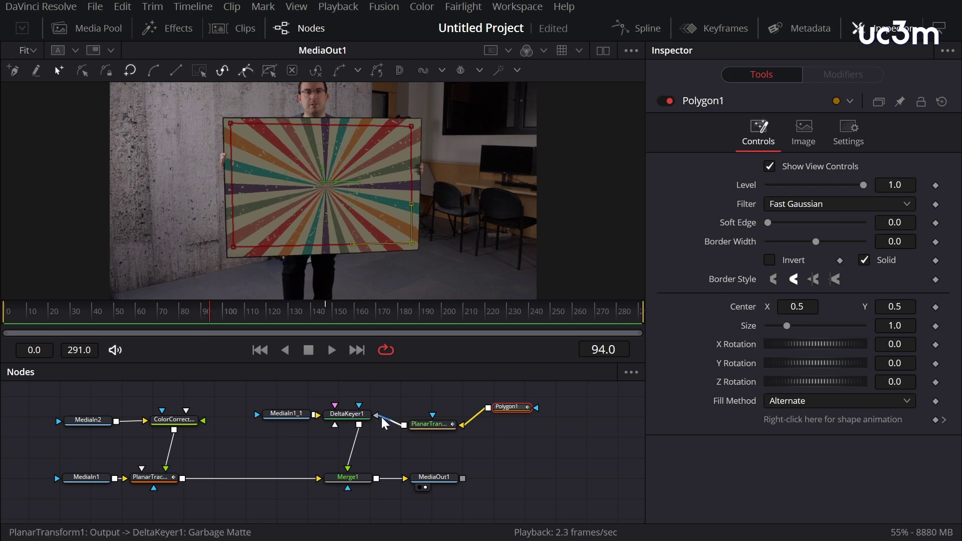
left_click(507, 319)
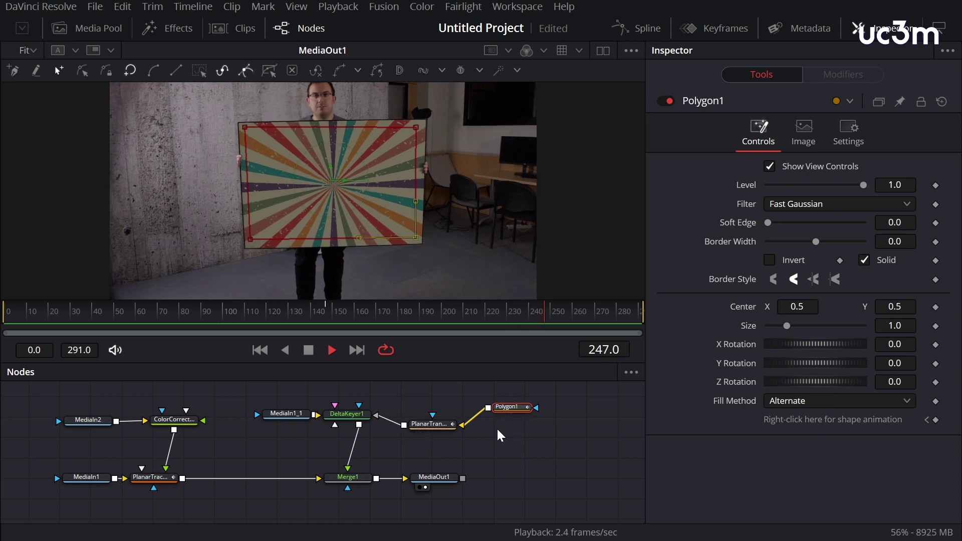
key("space")
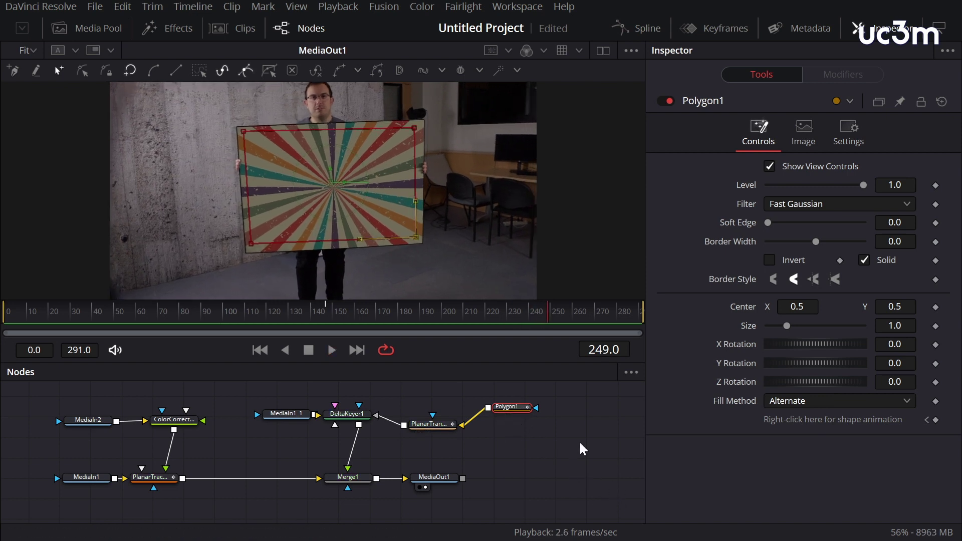
Step: Switch to the Edit page and play back the V1-0003_P1000178.mov clip to review the finished board replacement
left_click(516, 7)
mouse_move(528, 23)
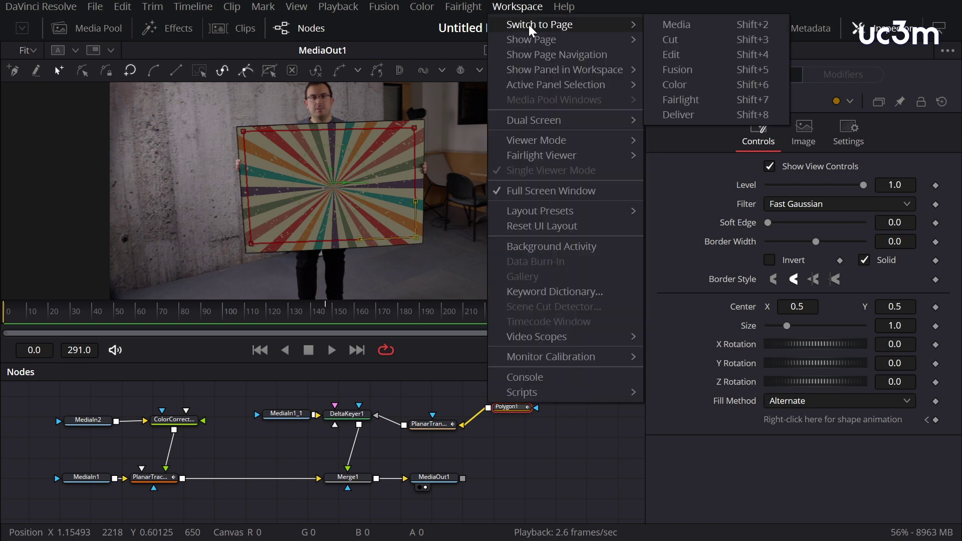
left_click(686, 56)
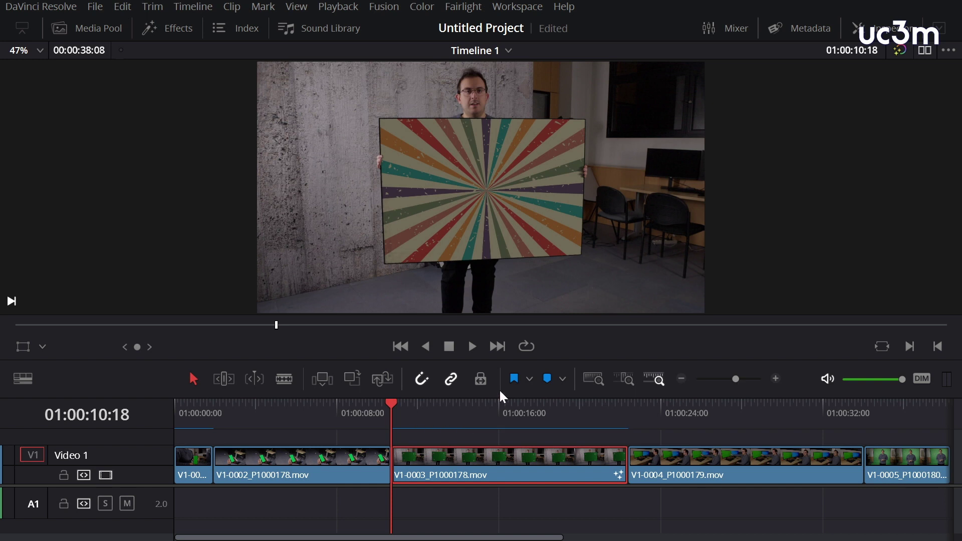
left_click(473, 347)
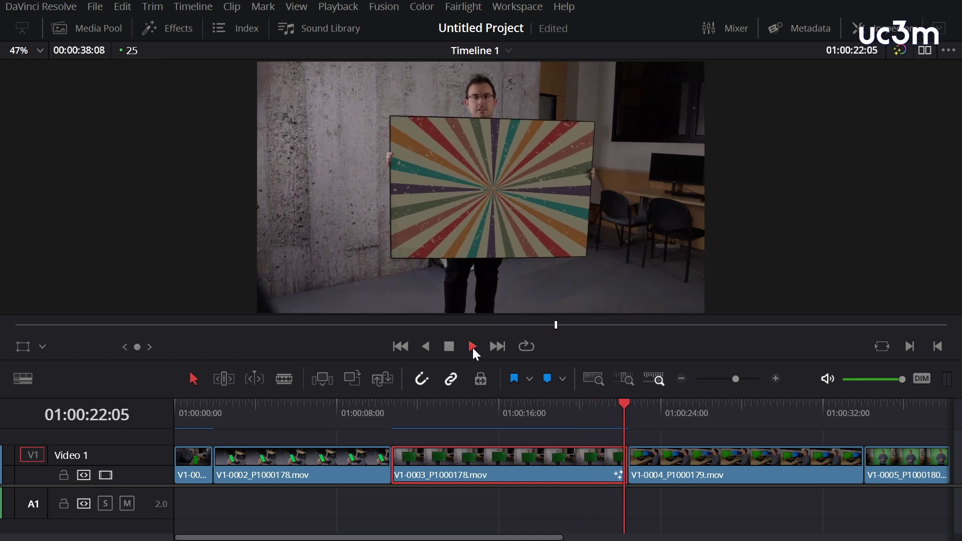
left_click(457, 351)
mouse_move(507, 404)
left_mouse_down()
mouse_move(579, 413)
mouse_move(452, 416)
mouse_move(516, 420)
left_mouse_up()
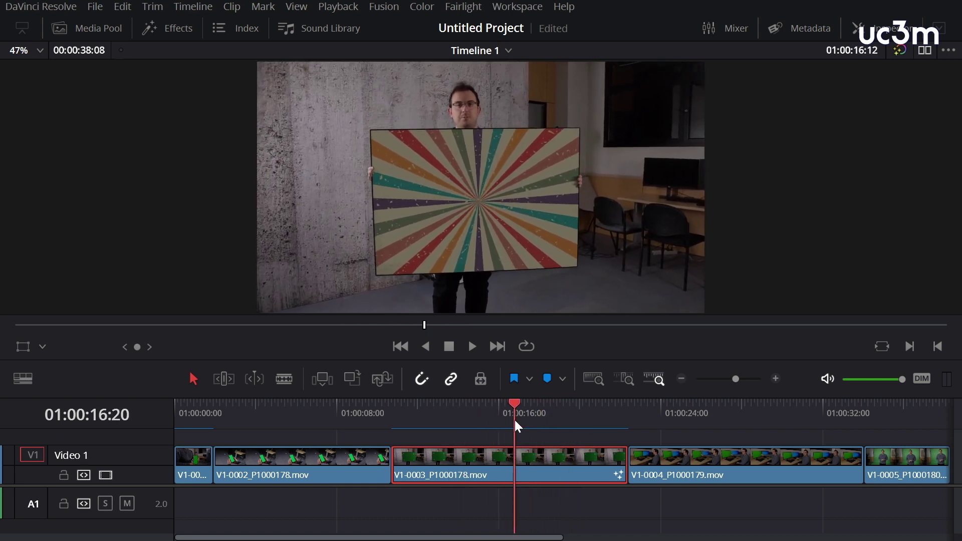
Step: Examine the last clip, V1-0005_P1000180.mov, across its length, including a close view of the backdrop's tracking crosses
left_click(910, 413)
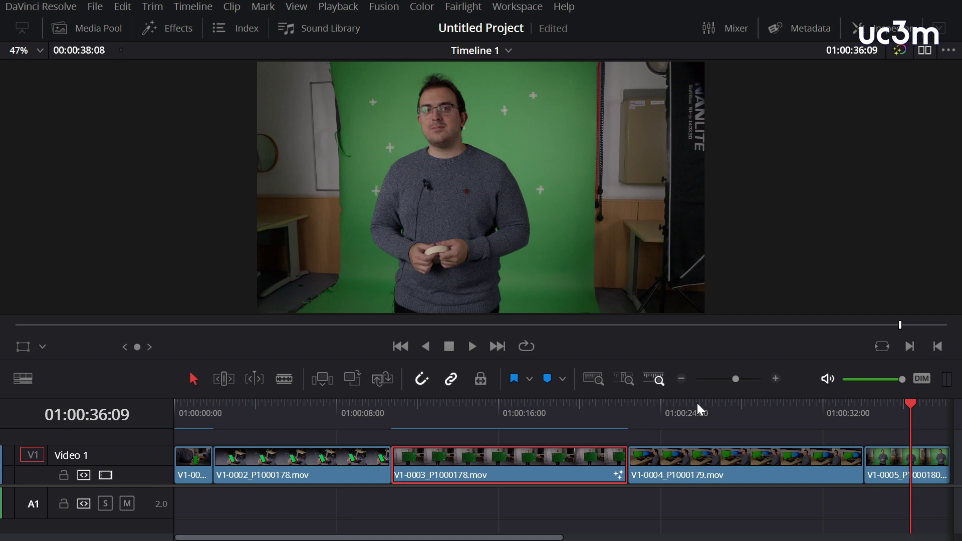
left_click_drag(904, 403, 651, 429)
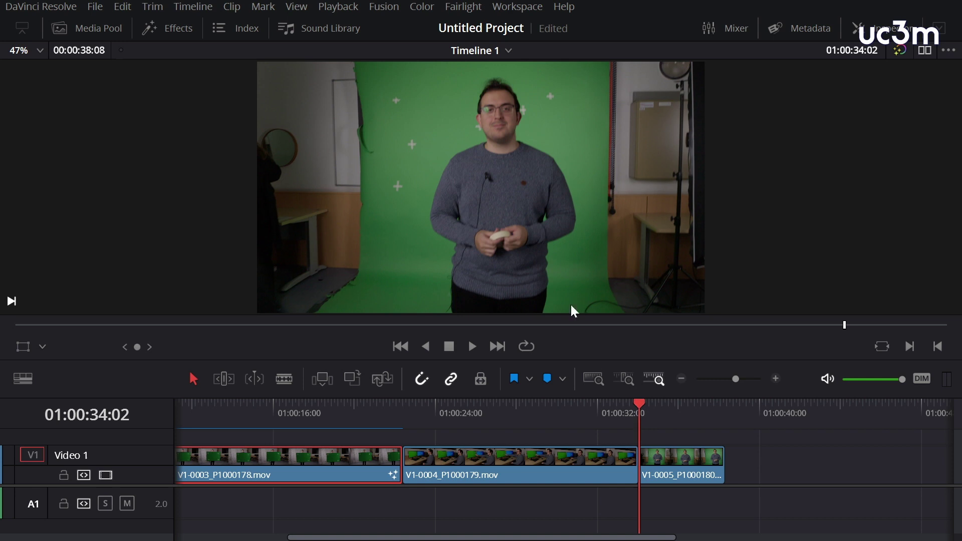
left_click_drag(640, 407, 717, 407)
scroll(492, 97, "up", 4)
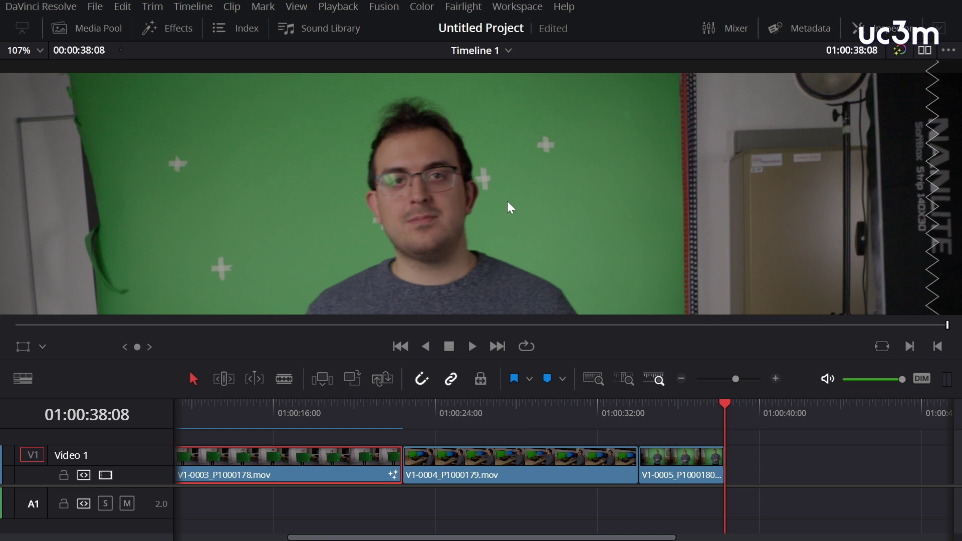
scroll(527, 200, "down", 4)
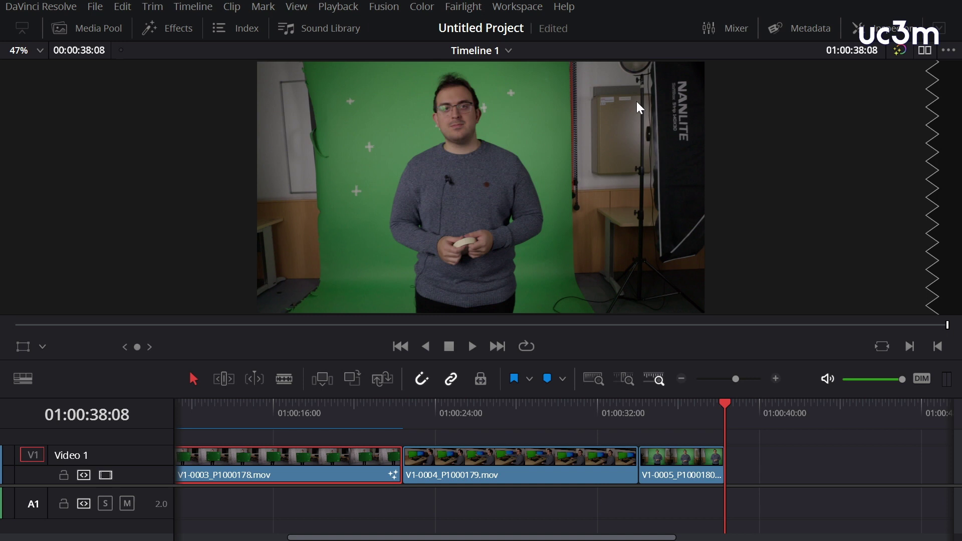
Step: Open the V1-0005_P1000180.mov clip in the Fusion page at timecode 01:00:36:09
left_click(686, 413)
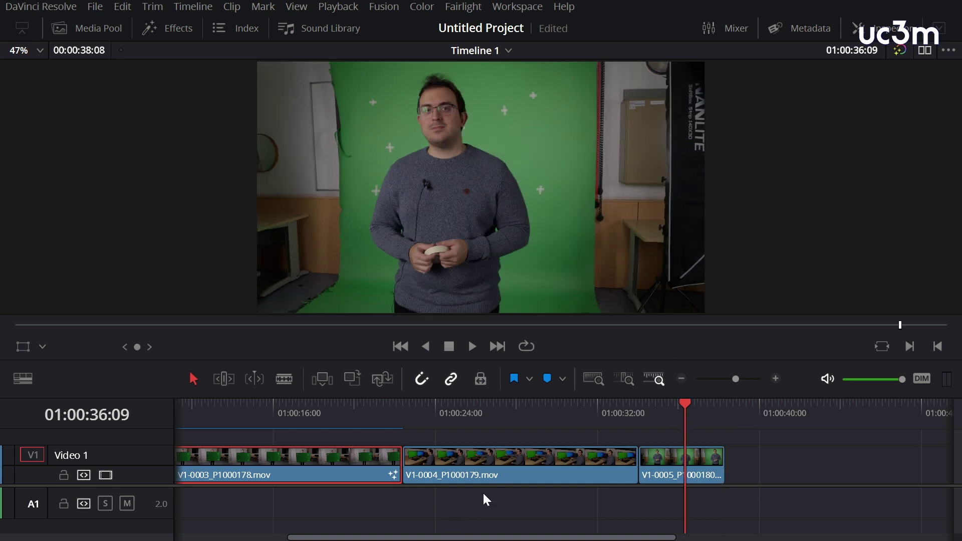
left_click(519, 6)
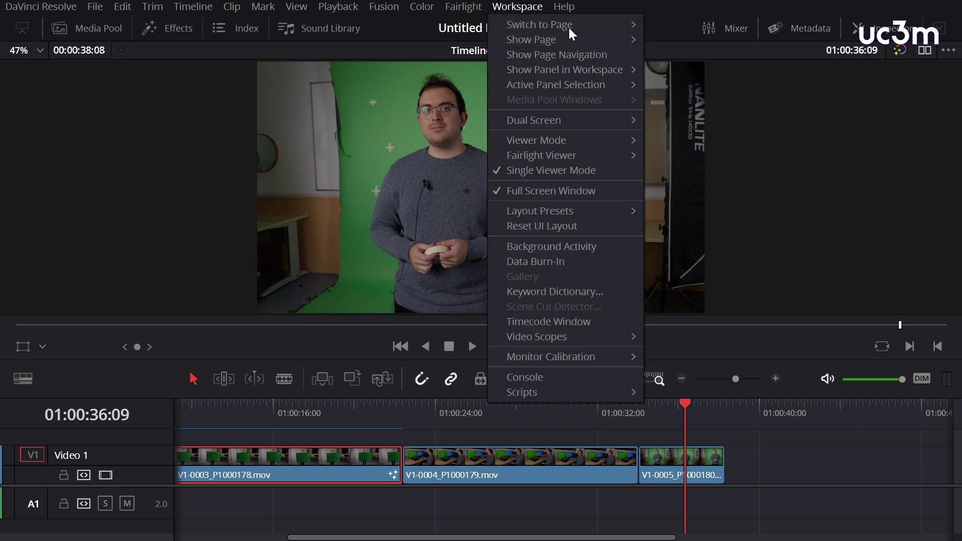
mouse_move(570, 30)
left_click(687, 70)
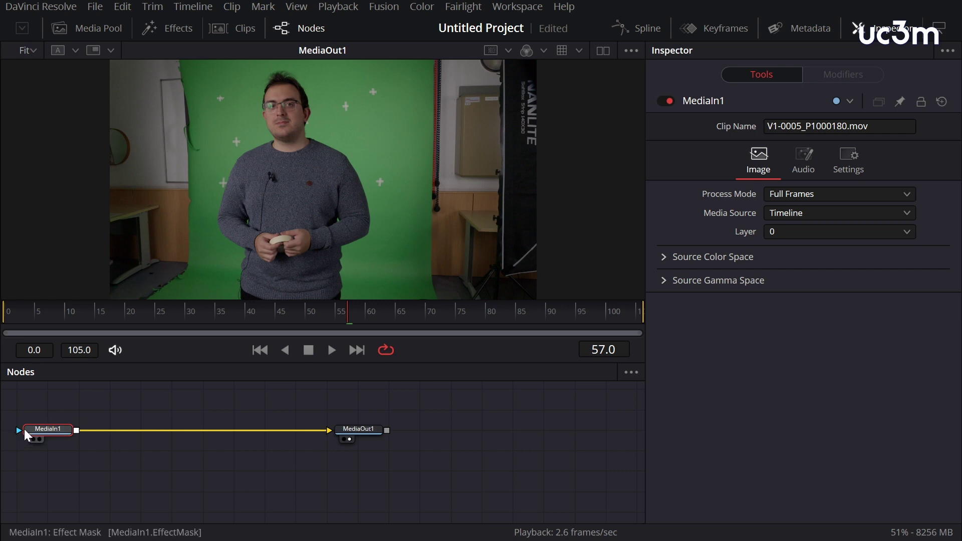
Step: Insert a Planar Tracker node between MediaIn1 and MediaOut1 and enlarge the viewer area
key("shift+space")
type("plan")
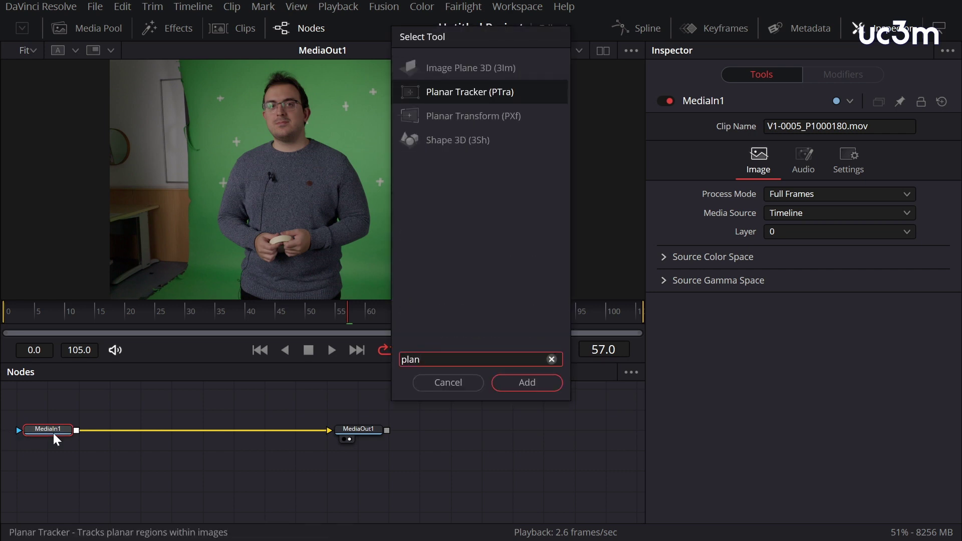
left_click(463, 98)
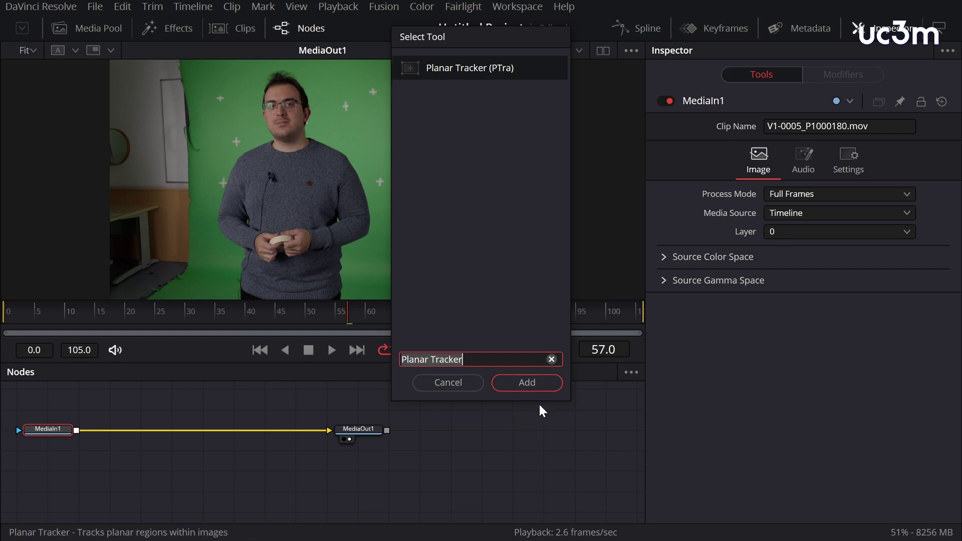
left_click(535, 382)
left_click_drag(131, 432, 152, 436)
left_click_drag(235, 365, 187, 432)
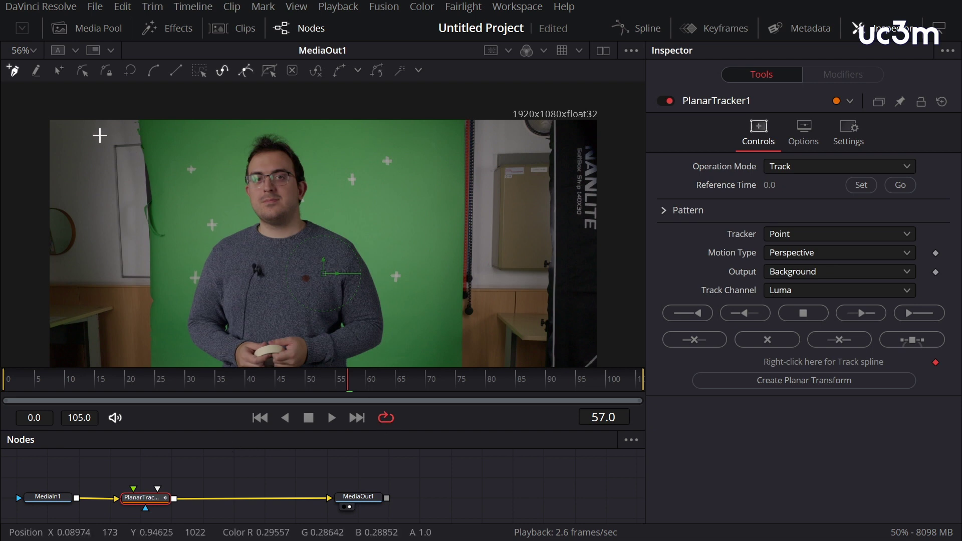
Step: Draw a closed tracking outline over the backdrop and its edges on both sides of the man, leaving his head and body out
left_click(88, 108)
left_click(113, 297)
left_click(187, 287)
left_click(205, 256)
left_click(218, 219)
left_click(190, 137)
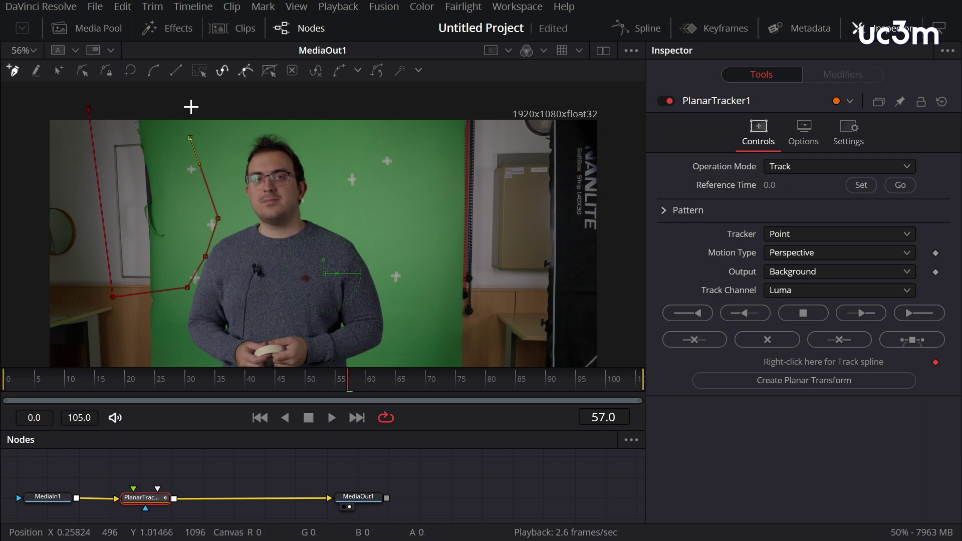
left_click(340, 125)
left_click(350, 165)
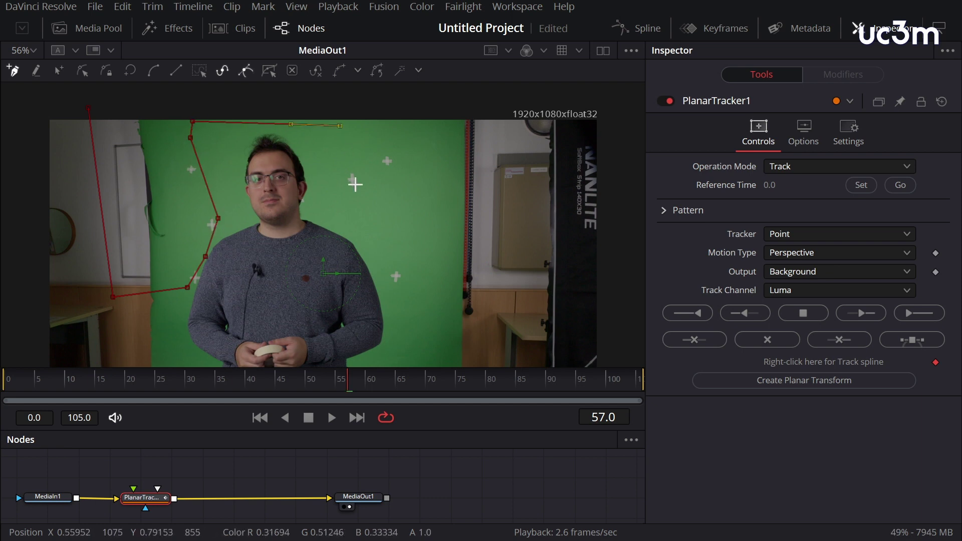
left_click(420, 189)
left_click(450, 218)
left_click(444, 302)
left_click(497, 302)
left_click(507, 220)
left_click(505, 143)
scroll(506, 145, "up", 1)
left_click(503, 164)
left_click(501, 147)
left_click(89, 167)
Step: Adjust the outer points of the tracking outline beside the backdrop's red-striped edge, lining them up vertically
left_click_drag(508, 280, 497, 279)
left_click_drag(505, 203, 501, 201)
left_click_drag(501, 147, 503, 163)
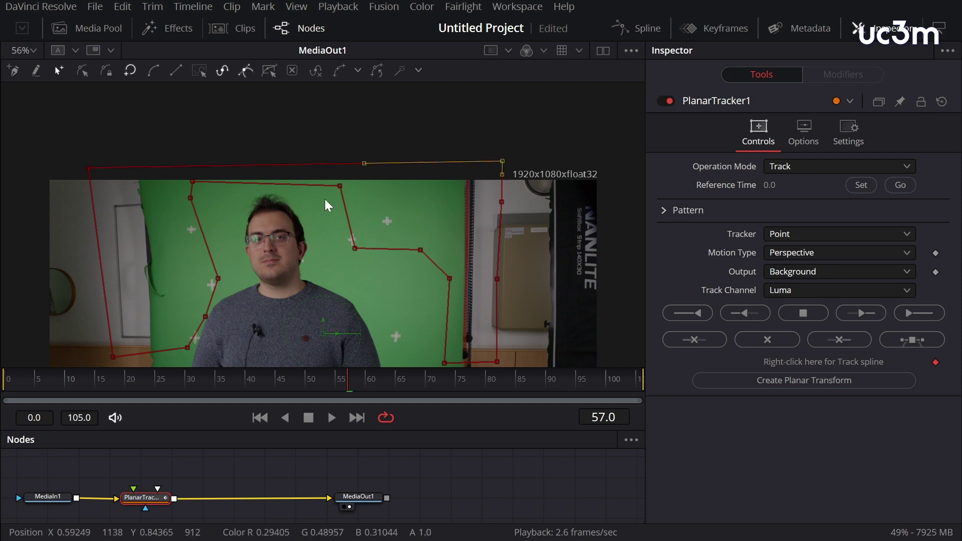
Step: Set the tracker to Hybrid Point/Area with reference time 57 and track forward to the clip's end
left_click(34, 48)
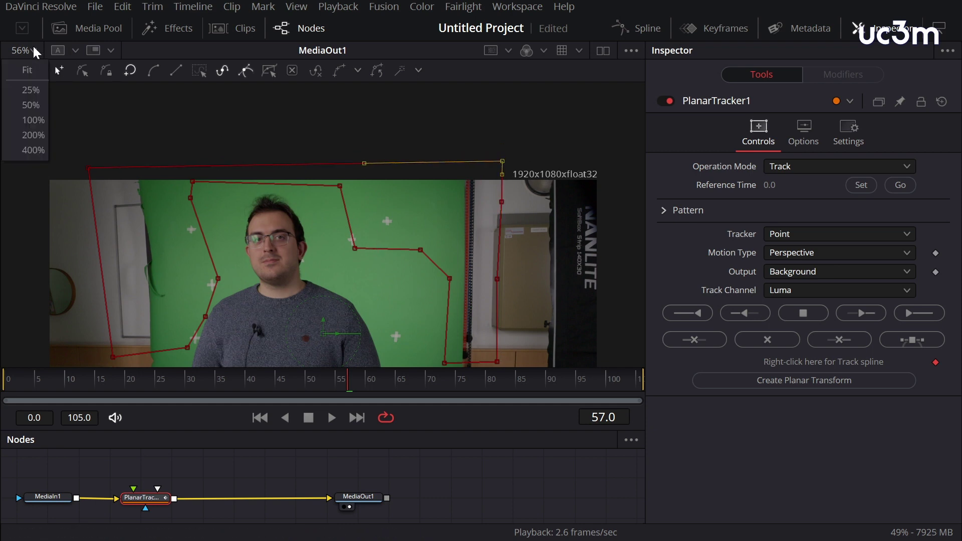
left_click(35, 74)
left_click(835, 233)
left_click(838, 269)
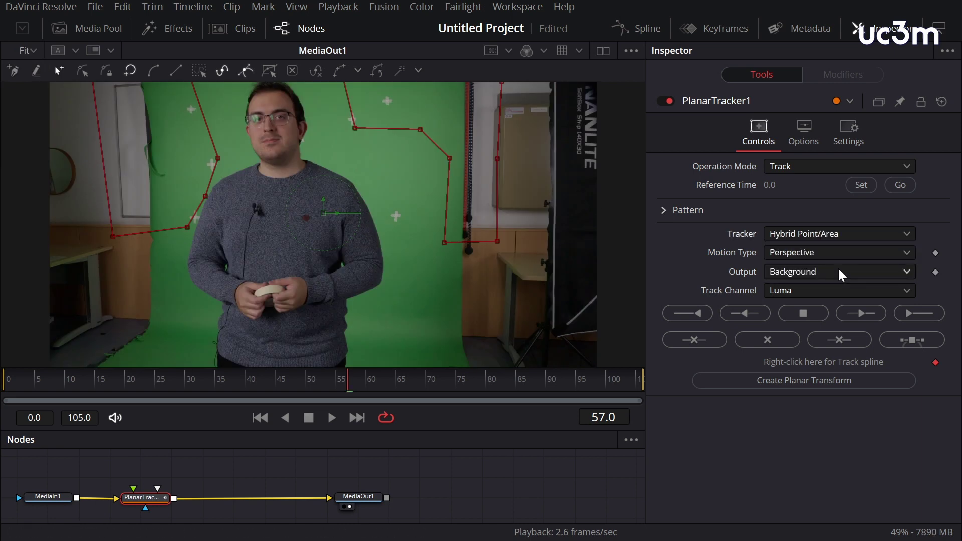
left_click(862, 184)
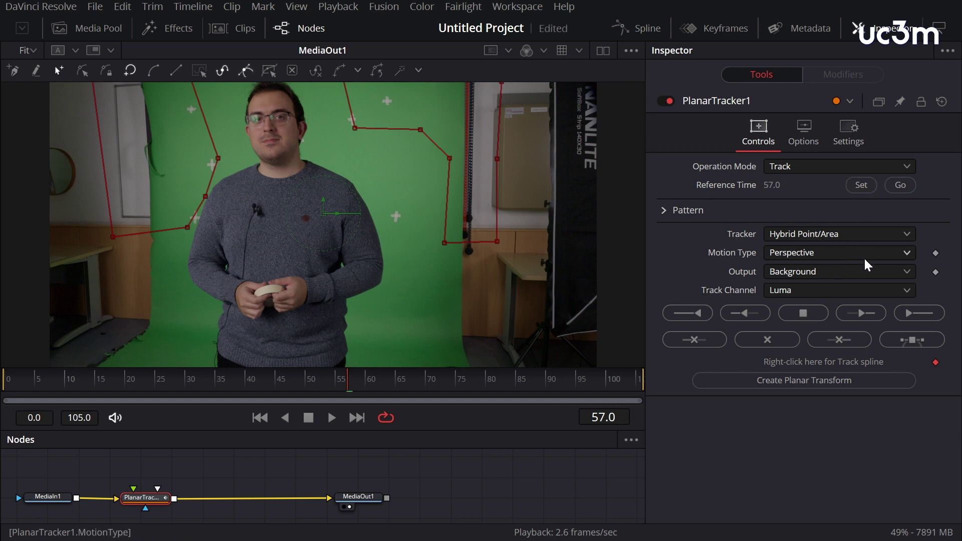
left_click(924, 314)
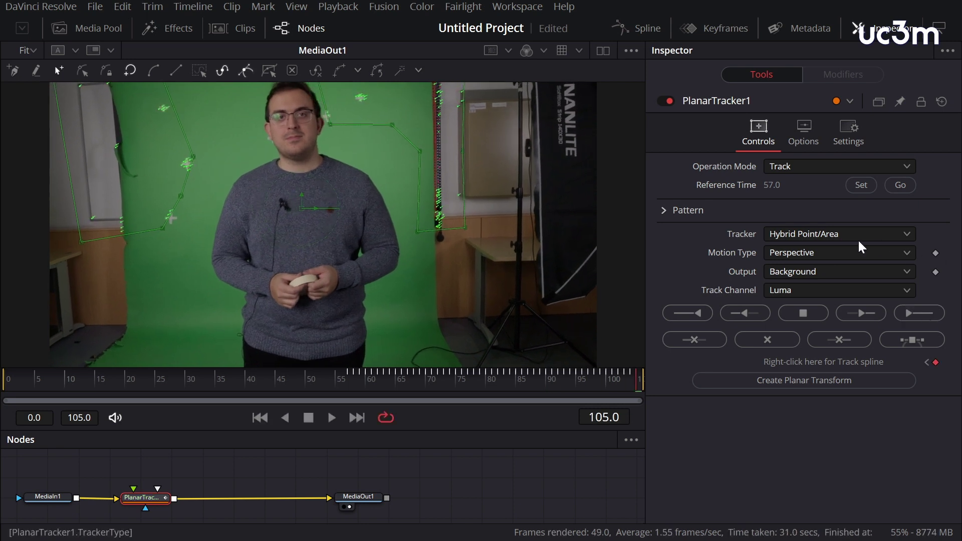
Step: Return to the tracker's reference frame 57 and track the backdrop backward to the clip's start
left_click(901, 188)
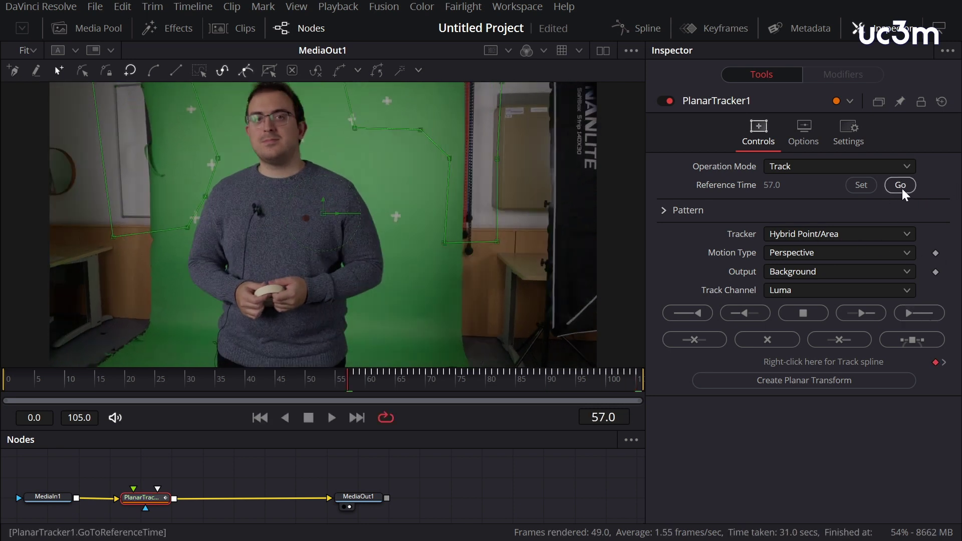
left_click(695, 313)
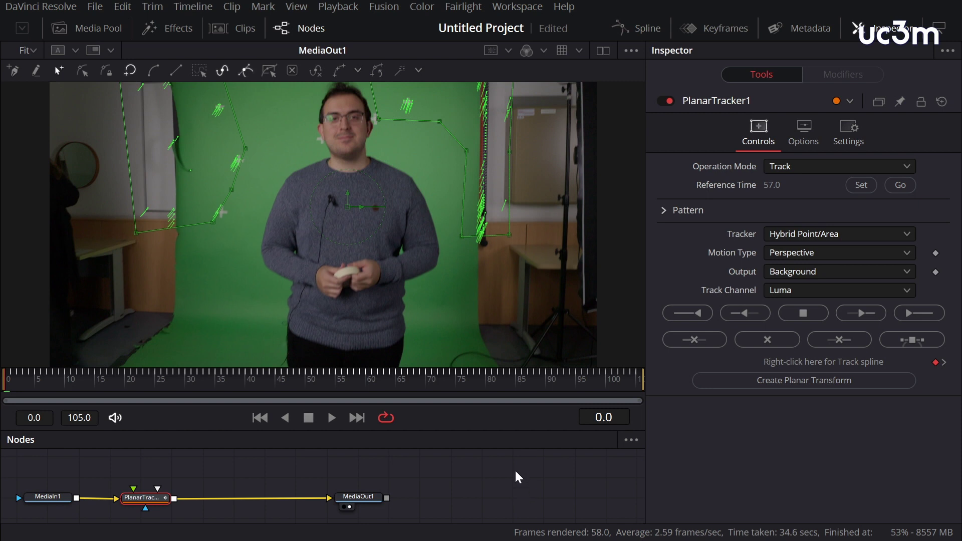
Step: Add the vecteezy retro sunburst image from the media pool as a node and connect it to the Planar Tracker's Corner Pin 1 input
left_click(105, 34)
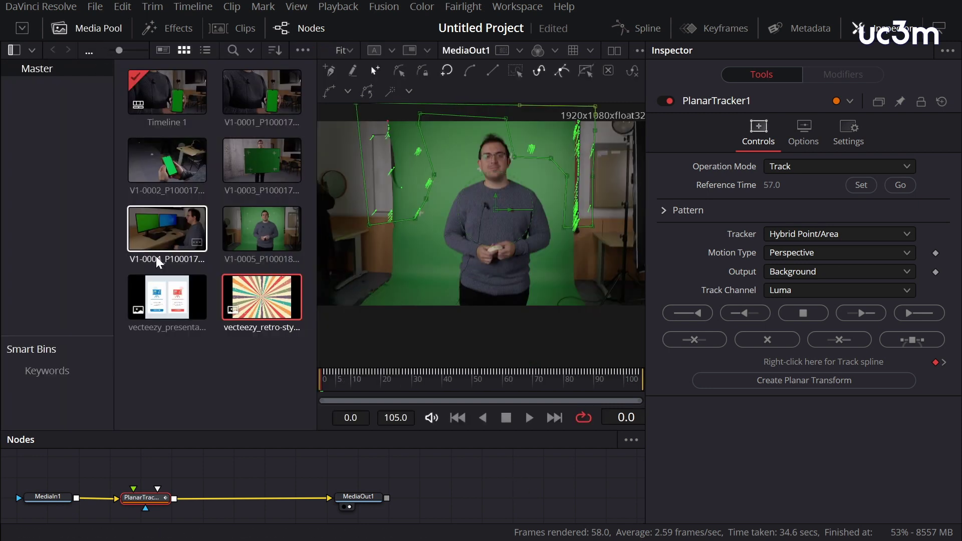
left_click_drag(266, 298, 133, 505)
left_click_drag(197, 477, 171, 470)
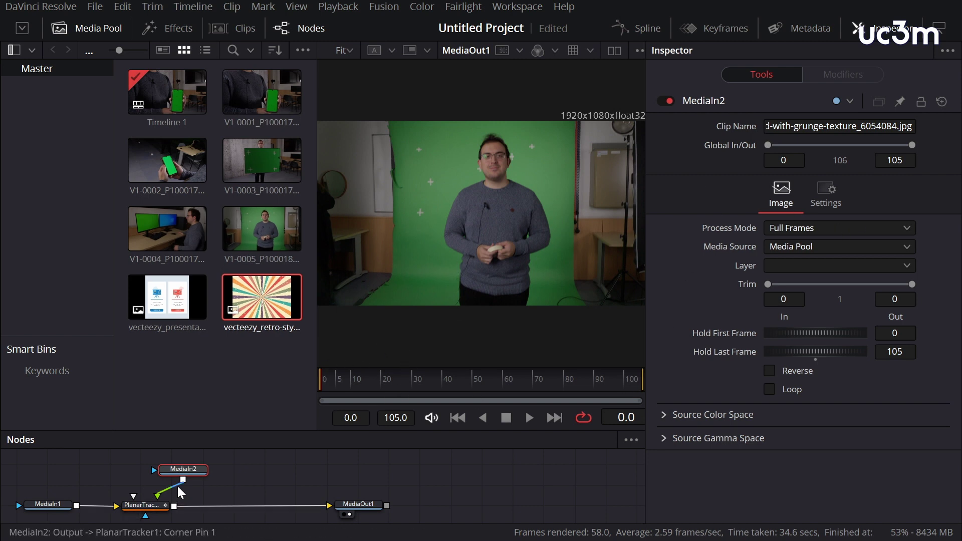
Step: Set the Planar Tracker to Corner Pin mode and fit the sunburst image's four corners across the upper part of the green backdrop
left_click(141, 505)
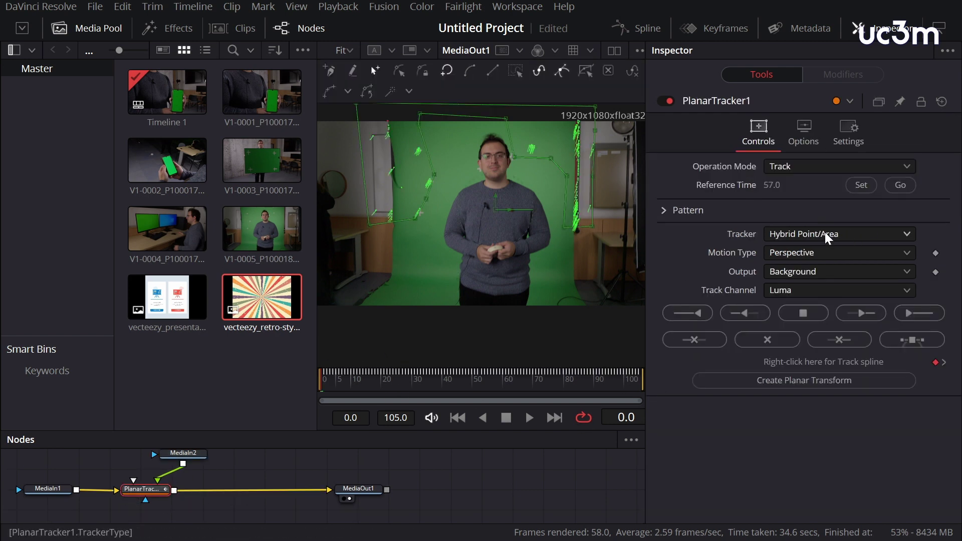
left_click(824, 179)
left_click(826, 218)
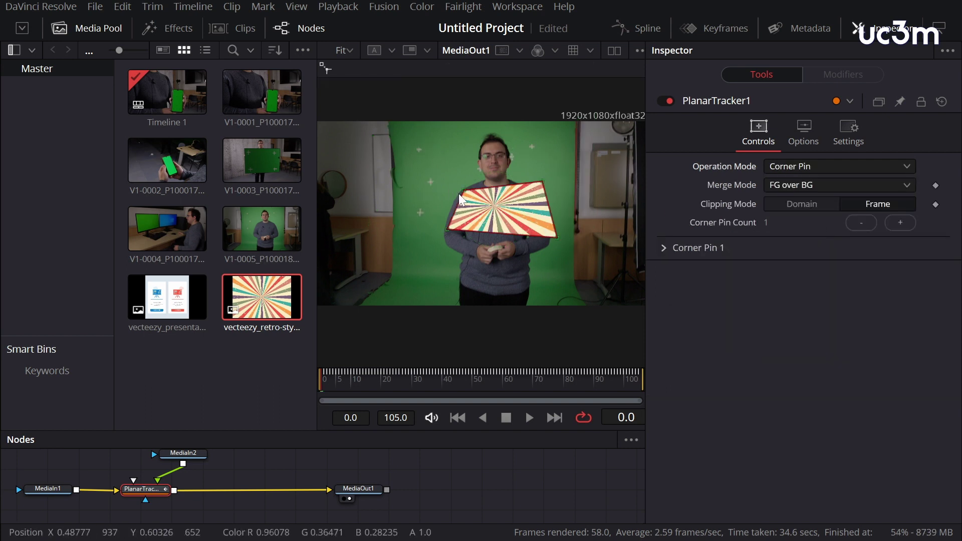
left_click_drag(463, 192, 390, 122)
left_click_drag(541, 181, 575, 121)
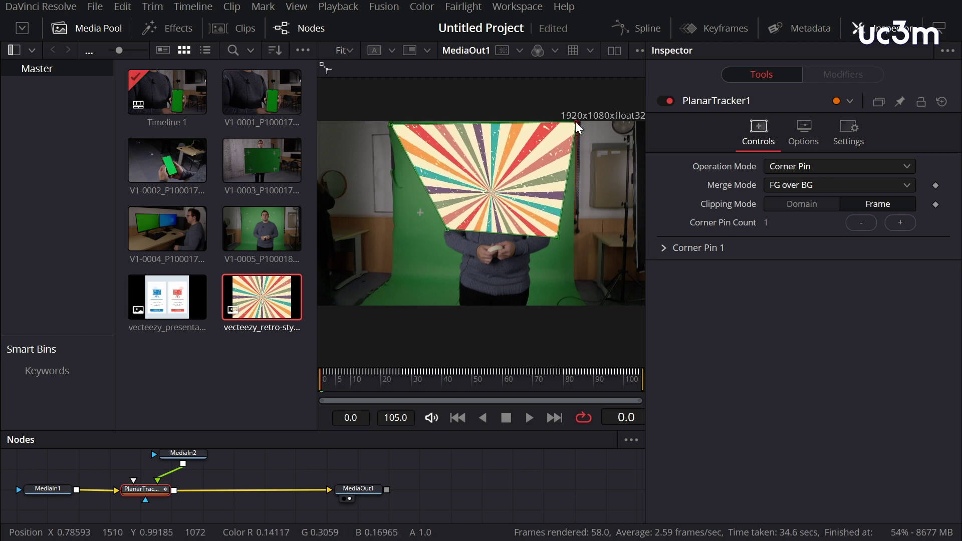
left_click_drag(557, 235, 571, 219)
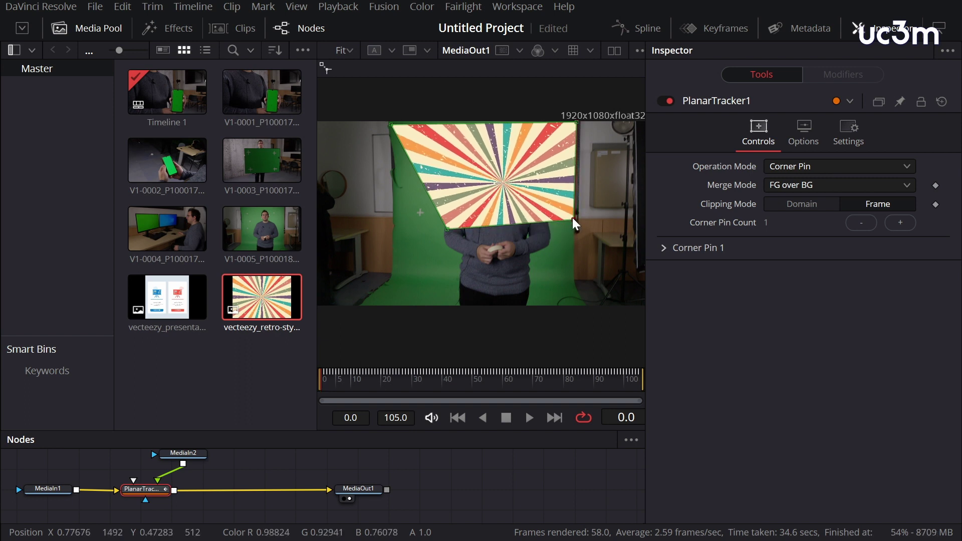
left_click_drag(447, 230, 394, 218)
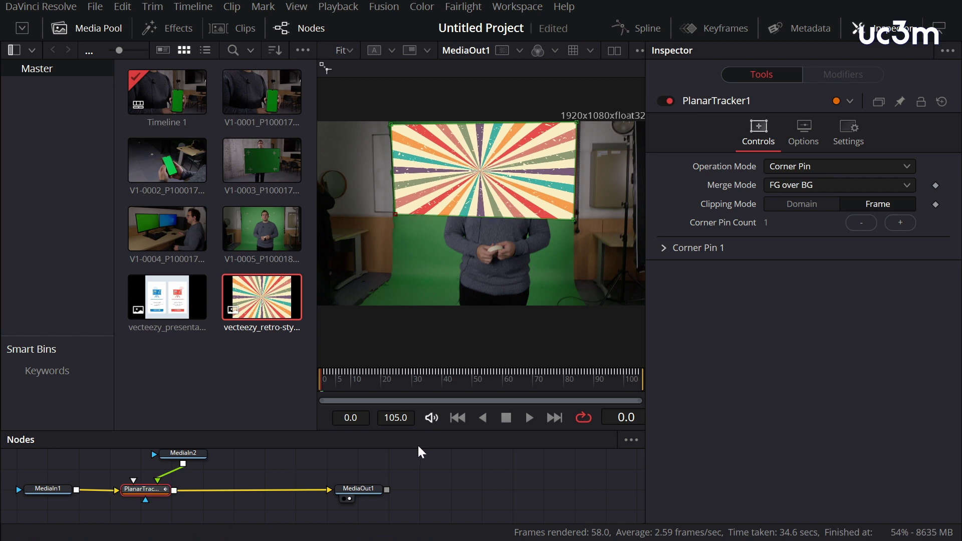
Step: Insert a Color Corrector after the sunburst image's MediaIn2 node and lower its gain to 0.52
left_click(186, 455)
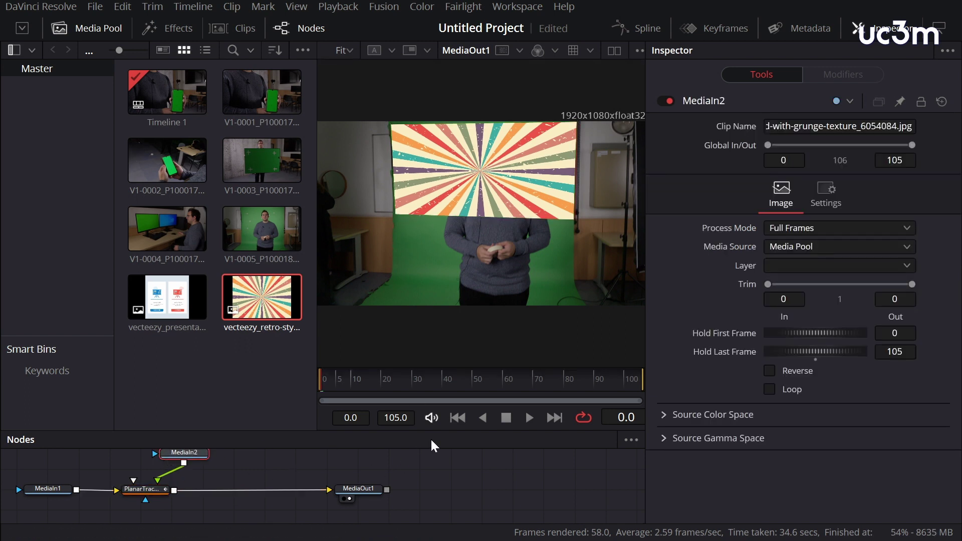
key("shift+space")
type("col")
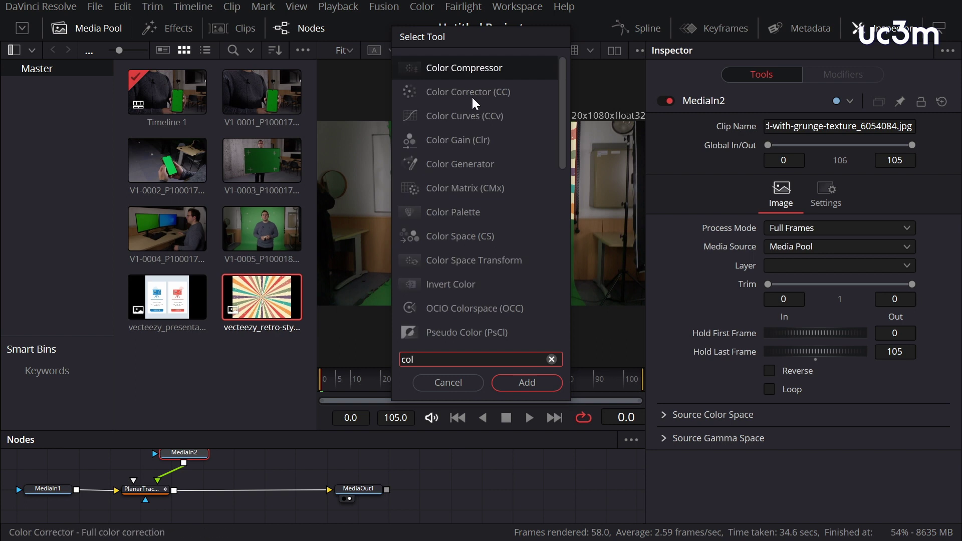
left_click(473, 98)
left_click(528, 383)
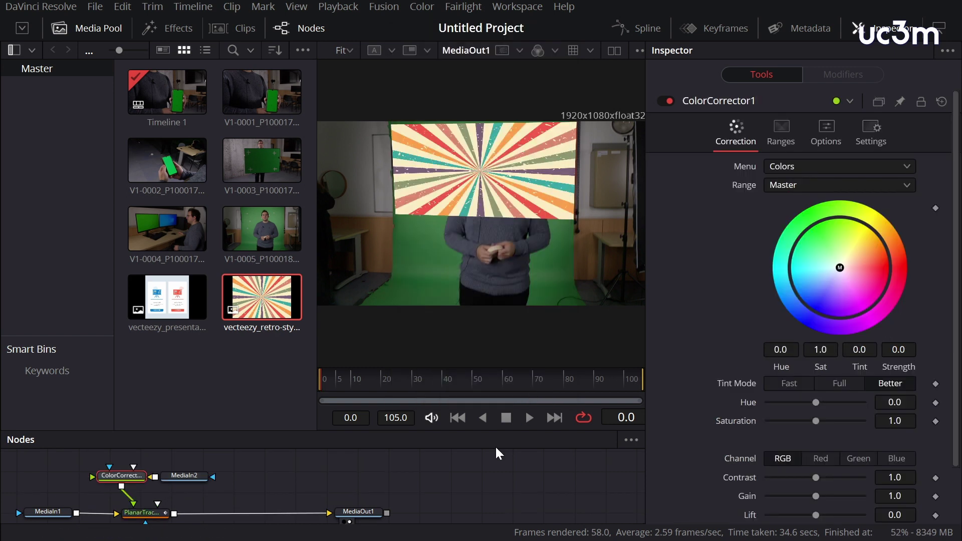
left_click_drag(814, 495, 790, 495)
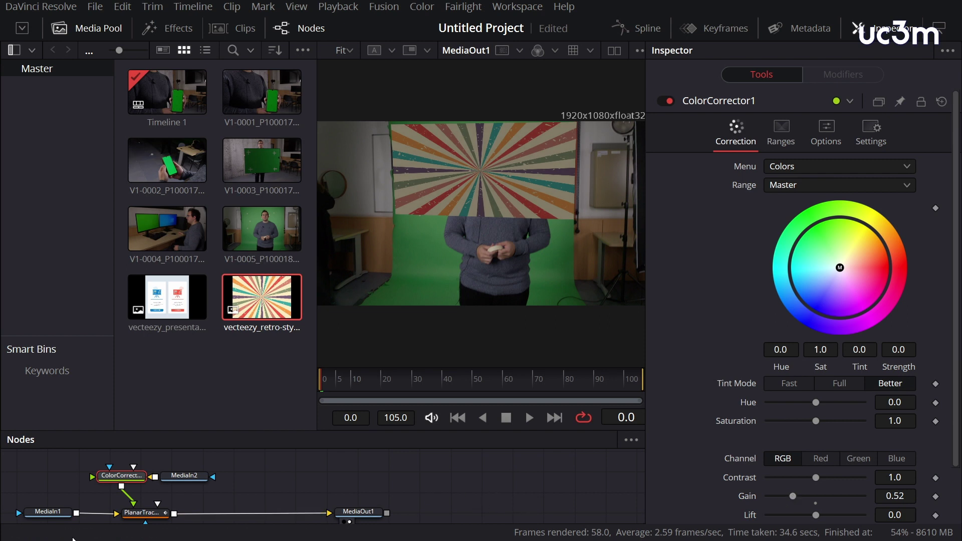
Step: Duplicate the MediaIn1 clip node and place the copy in the free space above the link to MediaOut1
left_click(55, 513)
scroll(55, 513, "down", 1)
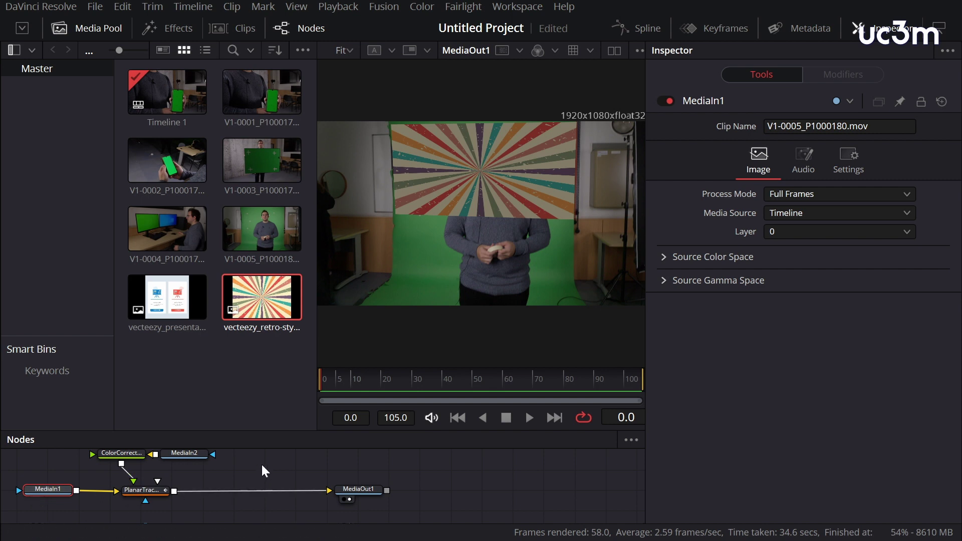
key("ctrl+v")
left_click_drag(273, 476, 295, 465)
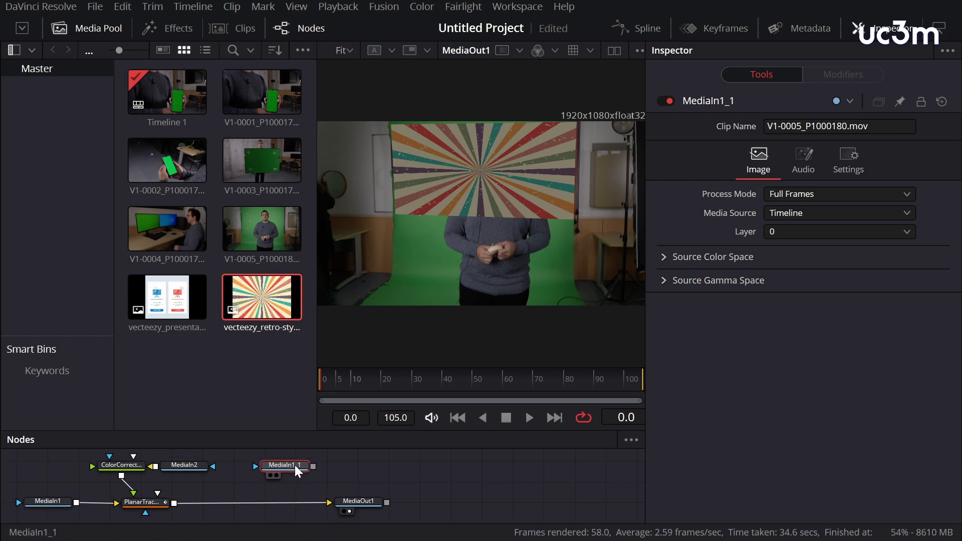
Step: Add a Delta Keyer after the duplicated clip node and merge its output over the Planar Tracker's output
key("shift+space")
type("Delta Keyer")
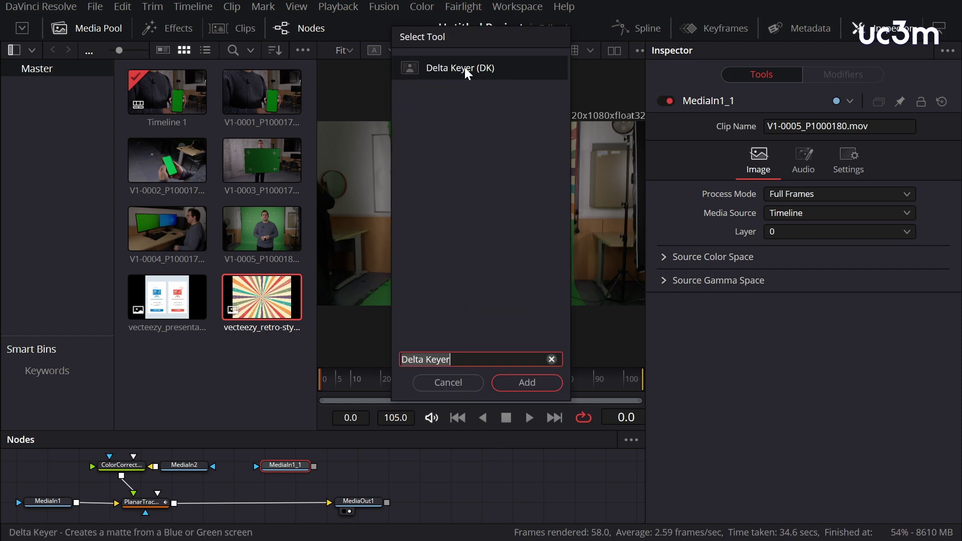
left_click(527, 383)
left_click_drag(362, 471, 175, 515)
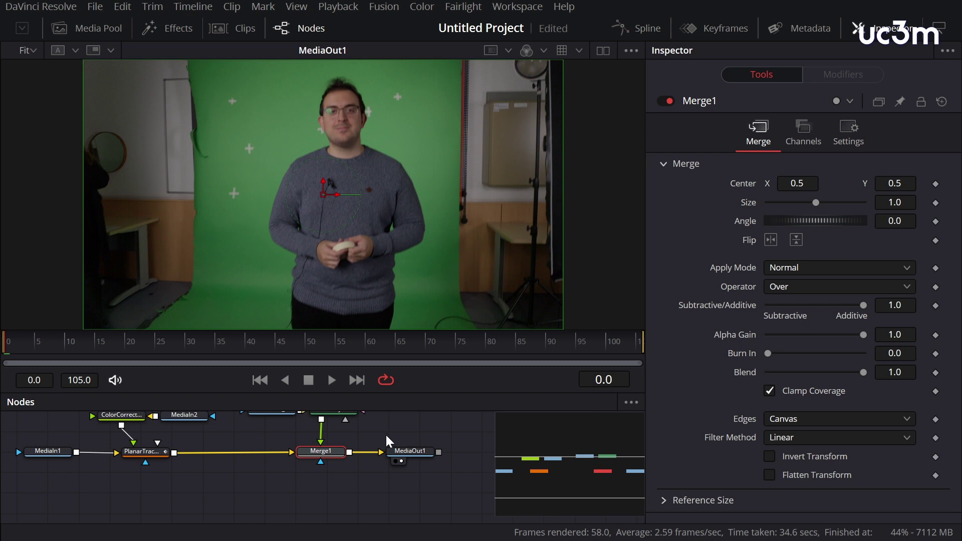
left_click_drag(386, 438, 450, 469)
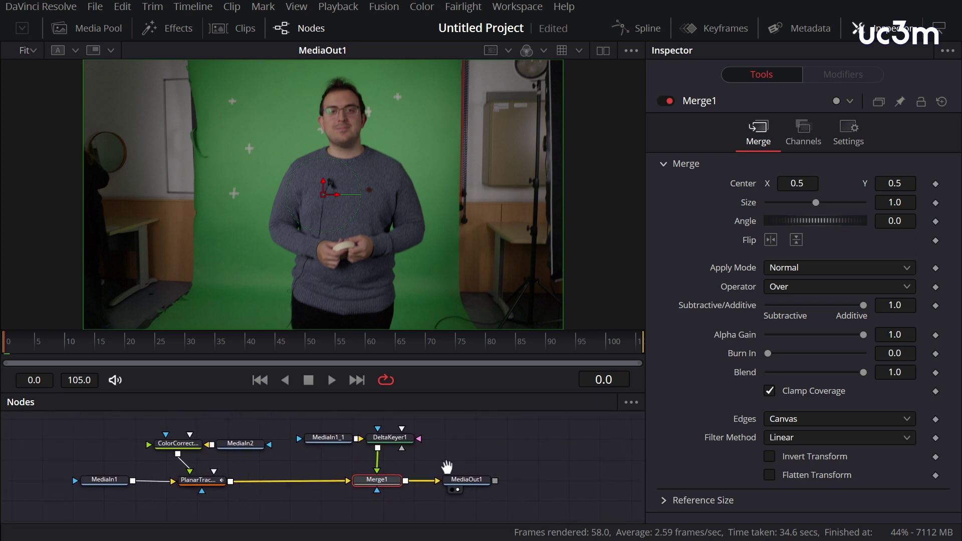
Step: Sample the backdrop's green beside the man as the Delta Keyer's background color
left_click(394, 439)
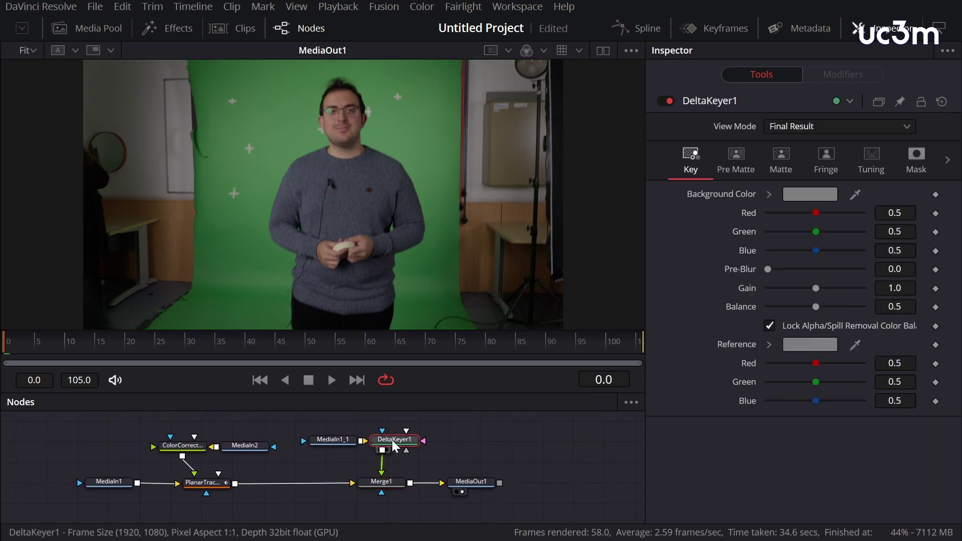
left_click_drag(853, 197, 392, 133)
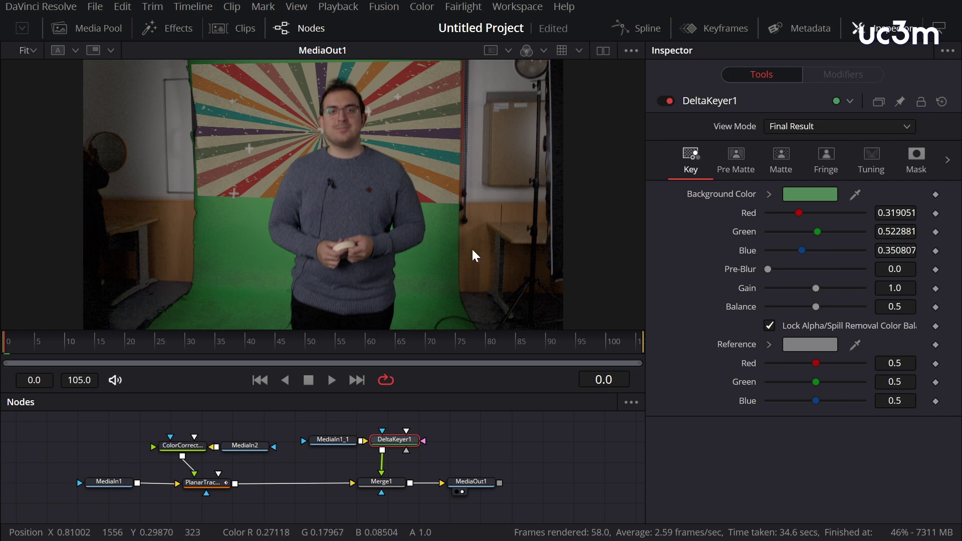
left_click(342, 439)
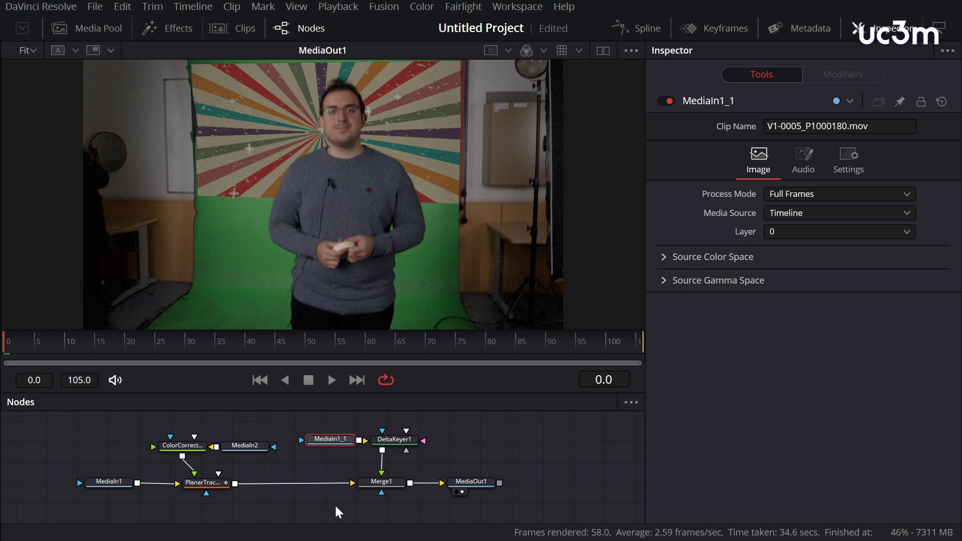
Step: Switch to the Edit page and play V1-0005 from its start to check the composite
left_click(525, 7)
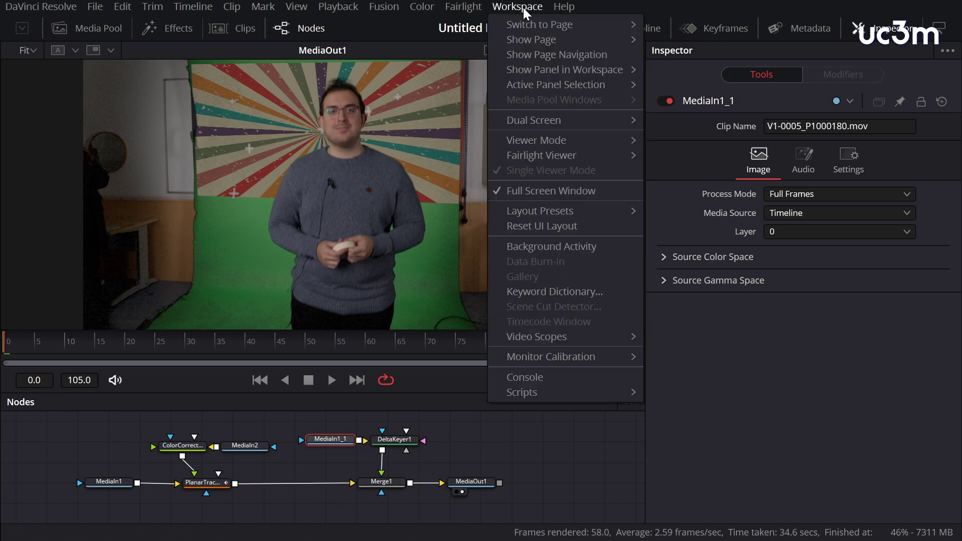
mouse_move(534, 22)
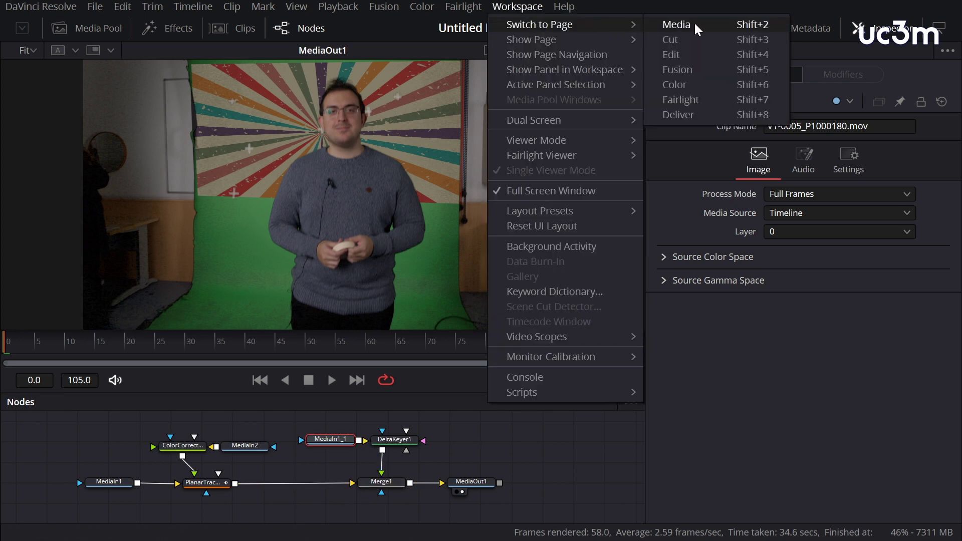
left_click(702, 54)
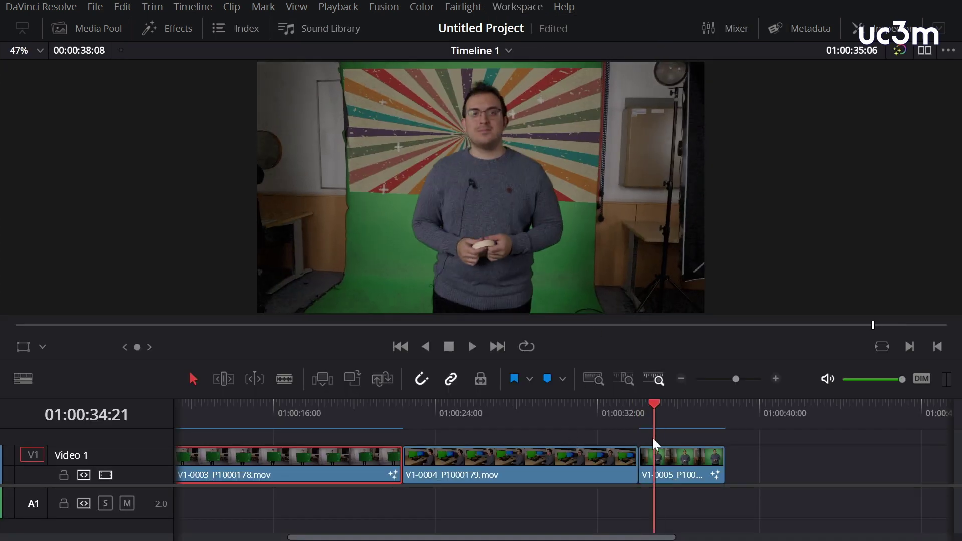
key("Up")
key("space")
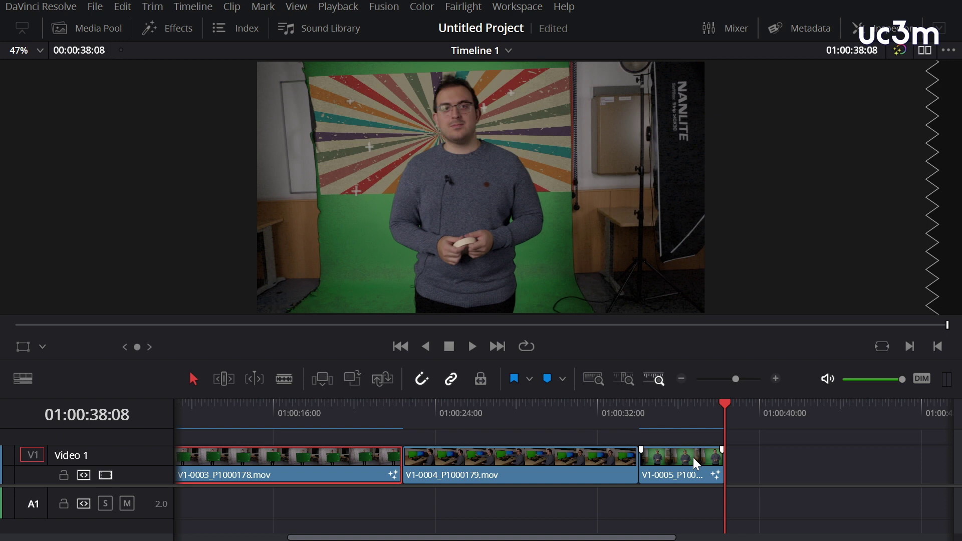
Step: At frame 58 of the clip, set the Planar Tracker back to Track mode in Fusion and delete all its tracking data
left_click_drag(717, 406, 685, 421)
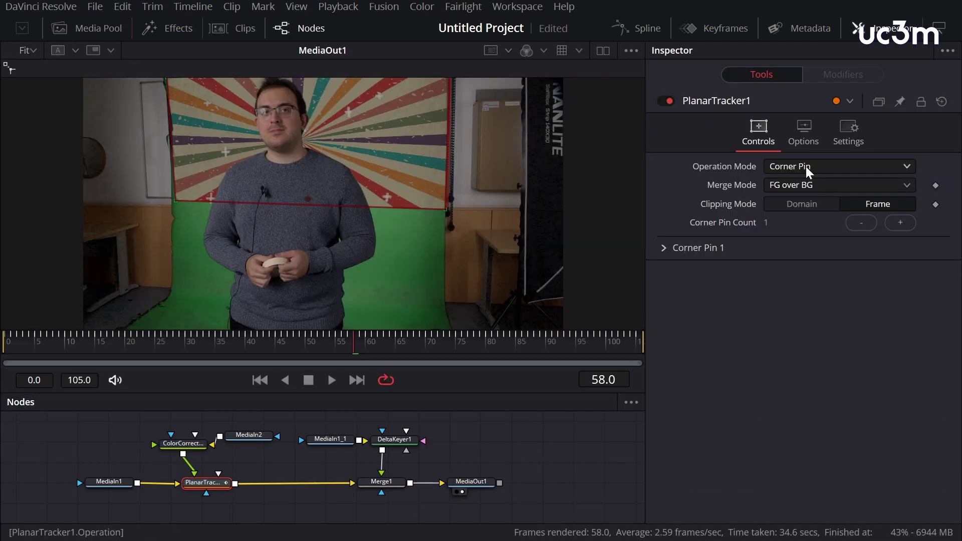
left_click(821, 165)
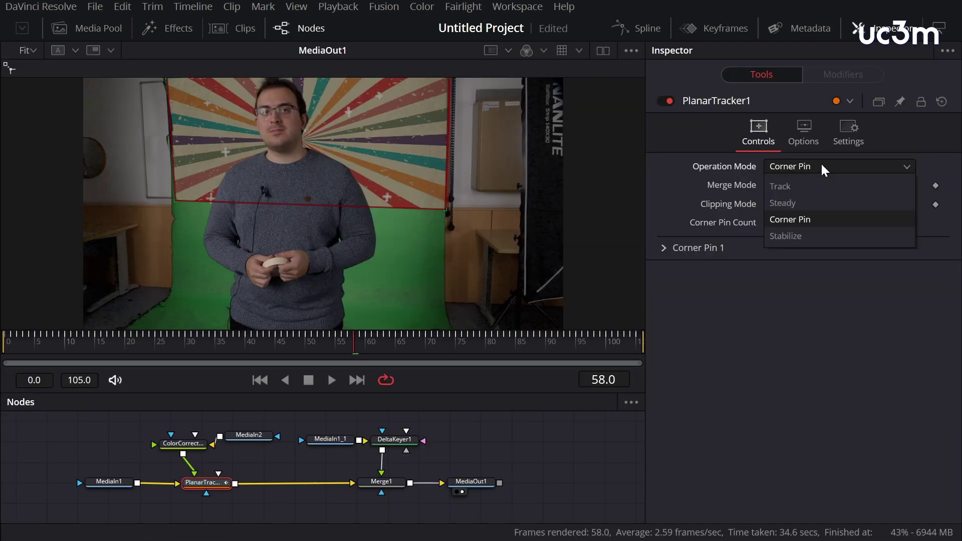
left_click(795, 185)
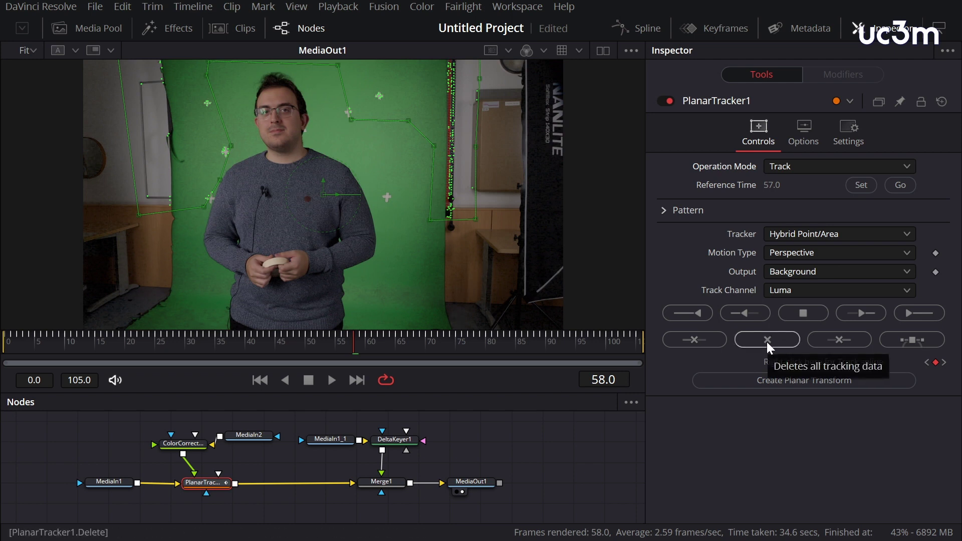
scroll(374, 173, "up", 3)
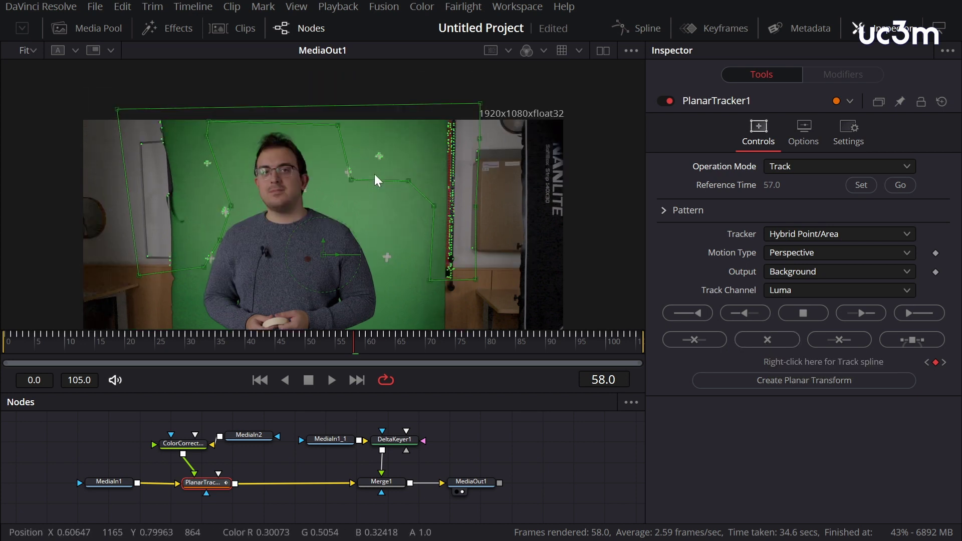
left_click(774, 338)
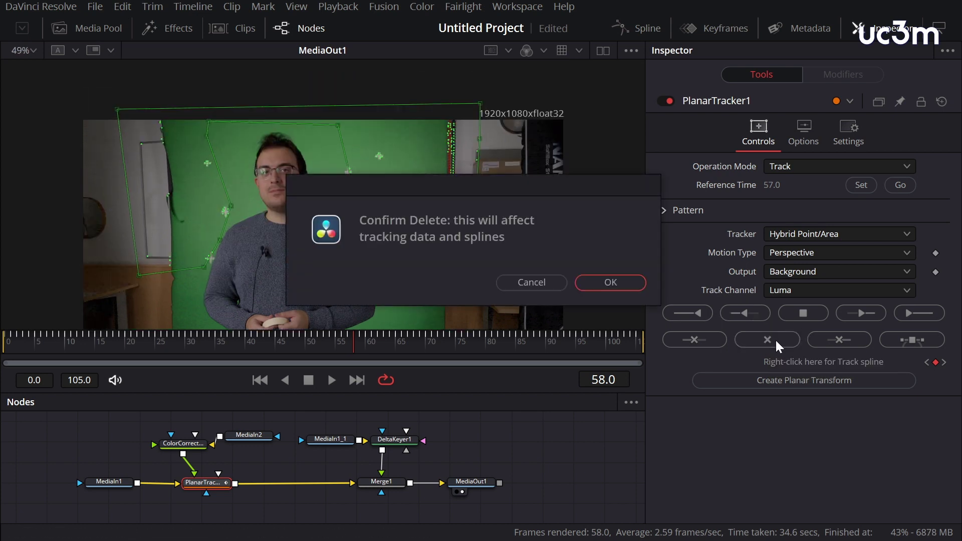
left_click(617, 283)
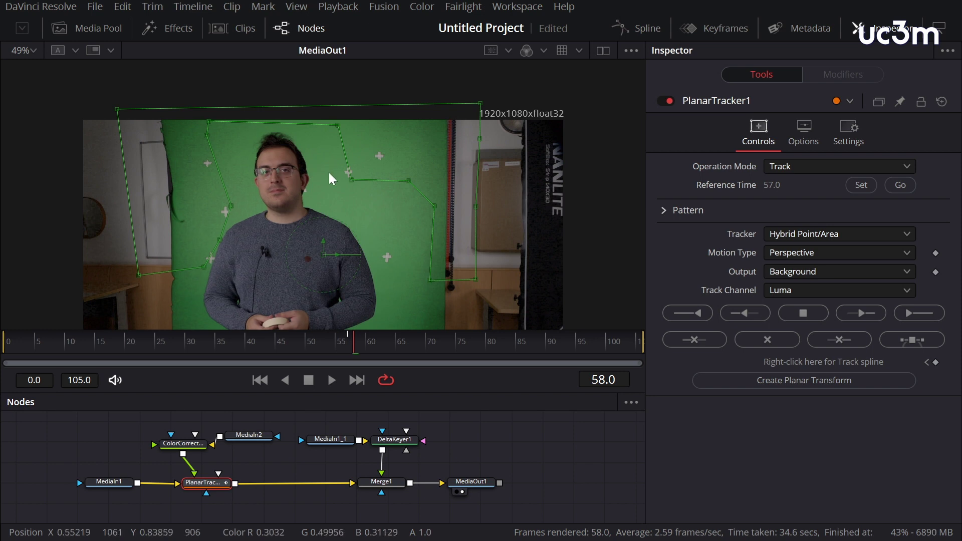
Step: Reshape the Planar Tracker's pattern outline by moving its points away from the man and the backdrop cross beside his head
left_click_drag(351, 179, 356, 175)
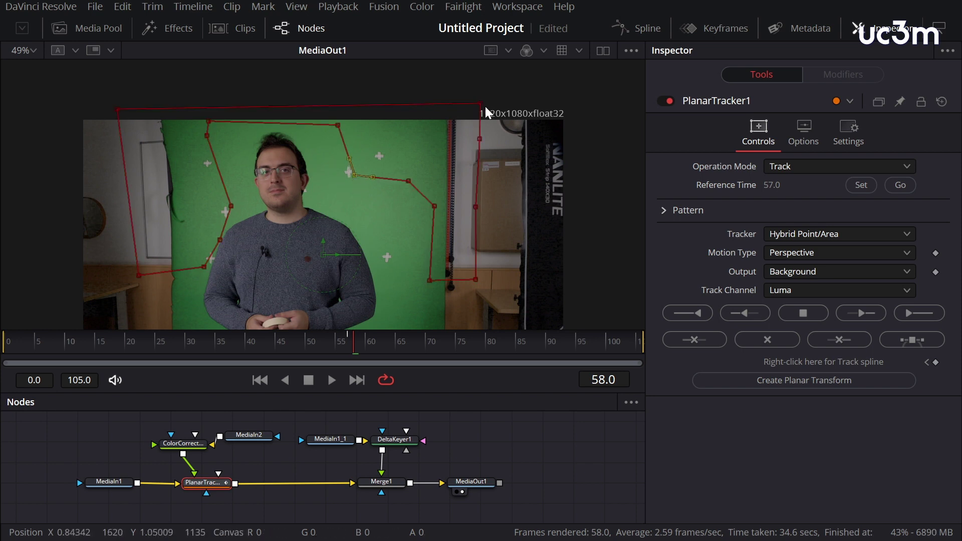
left_click_drag(429, 279, 437, 278)
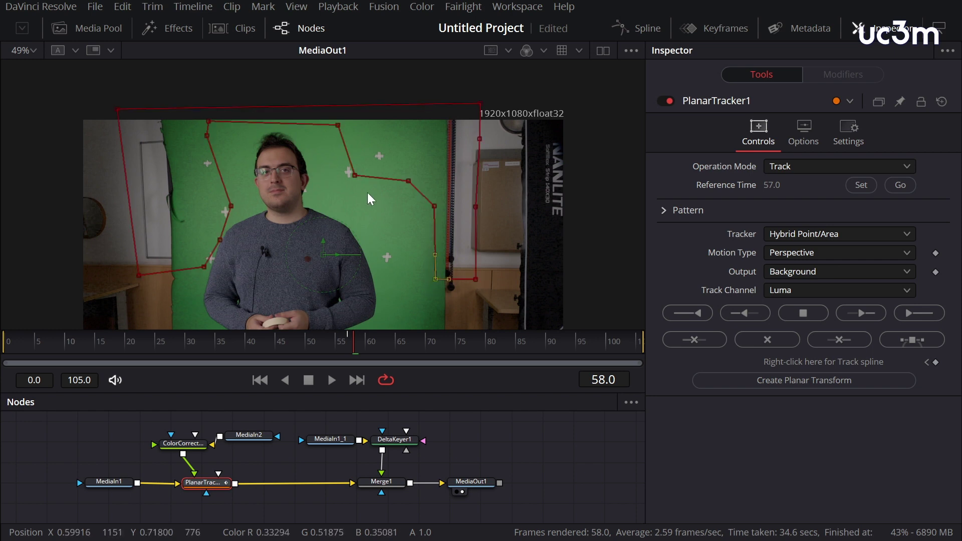
left_click_drag(358, 176, 370, 162)
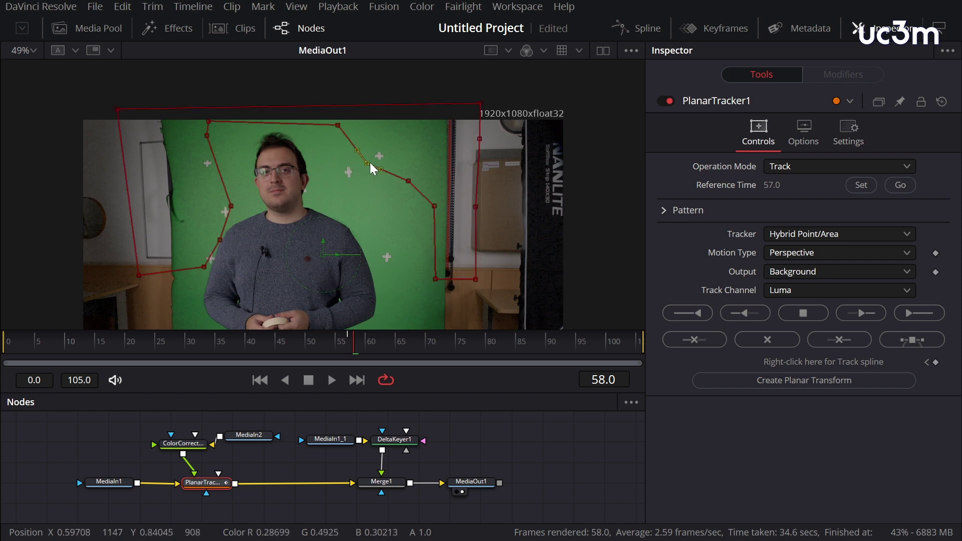
left_click(408, 181)
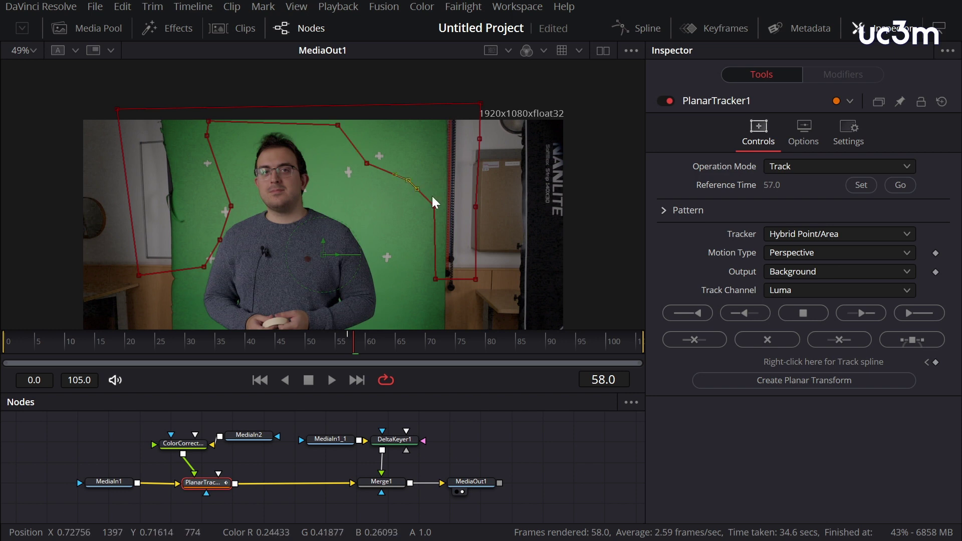
left_click_drag(117, 108, 137, 106)
left_click_drag(338, 125, 347, 122)
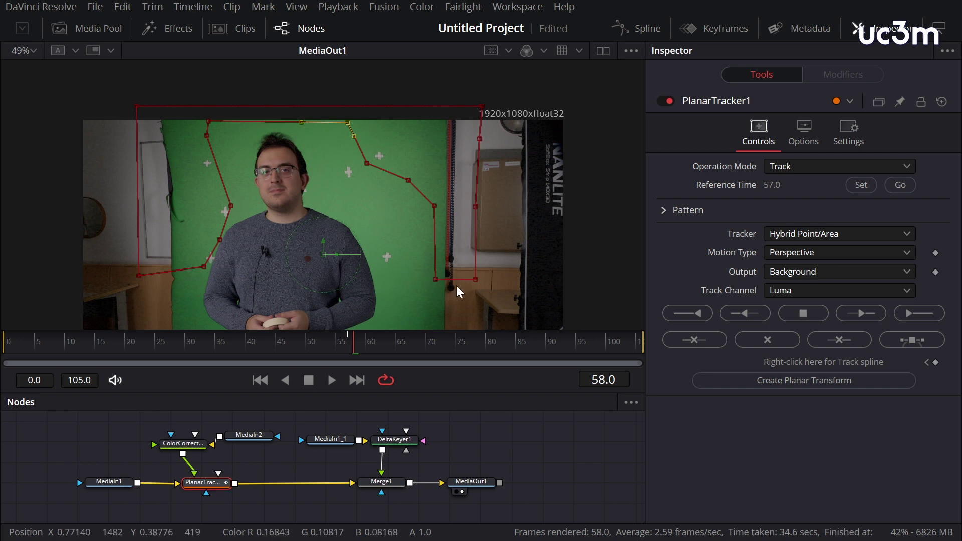
Step: Set the tracker type to Point and track from reference frame 57 forward to the clip's end and backward to its start
left_click(840, 234)
left_click(821, 248)
key("Left")
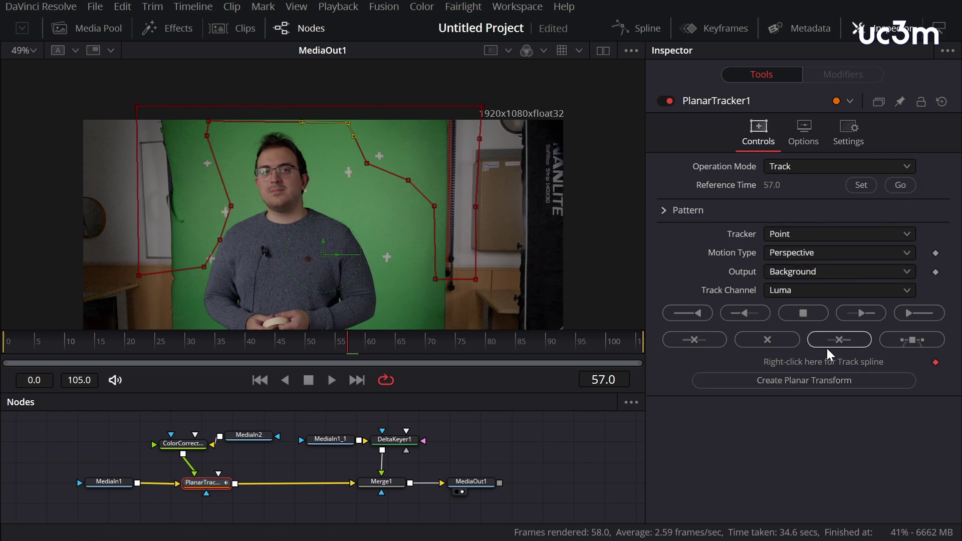
left_click(918, 319)
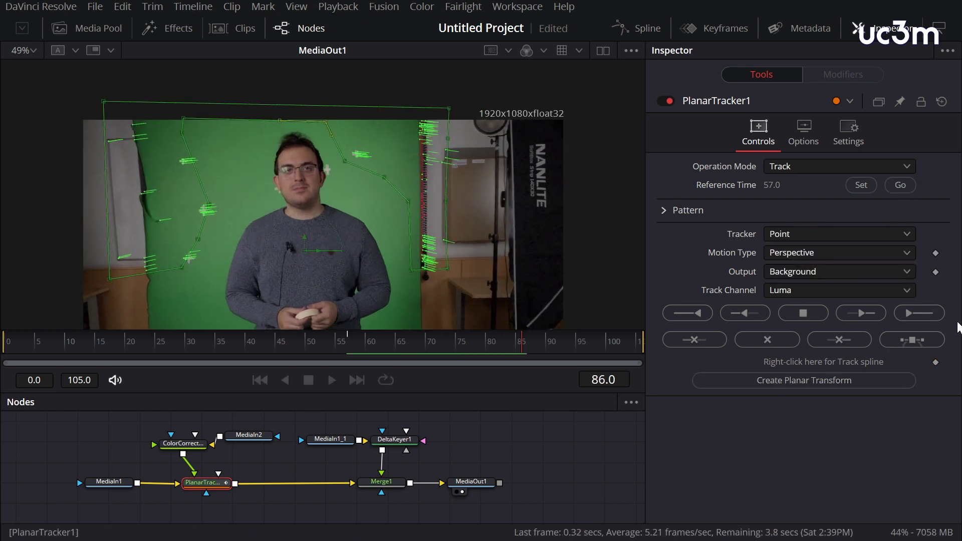
left_click(694, 316)
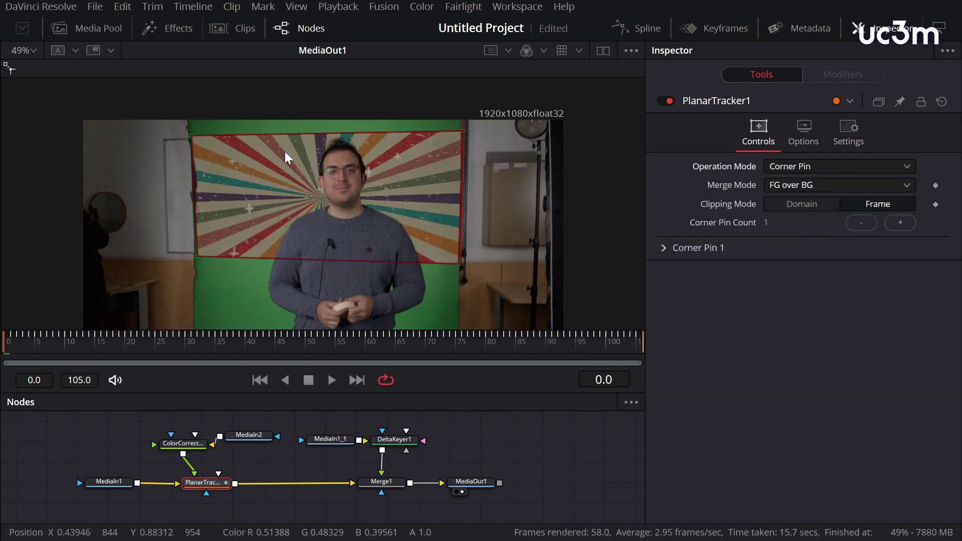
Step: Adjust the striped image's corner pin, moving both upper corners and the lower-left corner outward to the green backdrop's edges
left_click(245, 342)
left_click(223, 484)
left_click_drag(176, 142, 166, 117)
left_click_drag(451, 133, 456, 115)
left_click_drag(190, 262, 174, 267)
Step: Return to the Edit page and play V1-0005 from its start twice to check the backdrop tracking
left_click(517, 6)
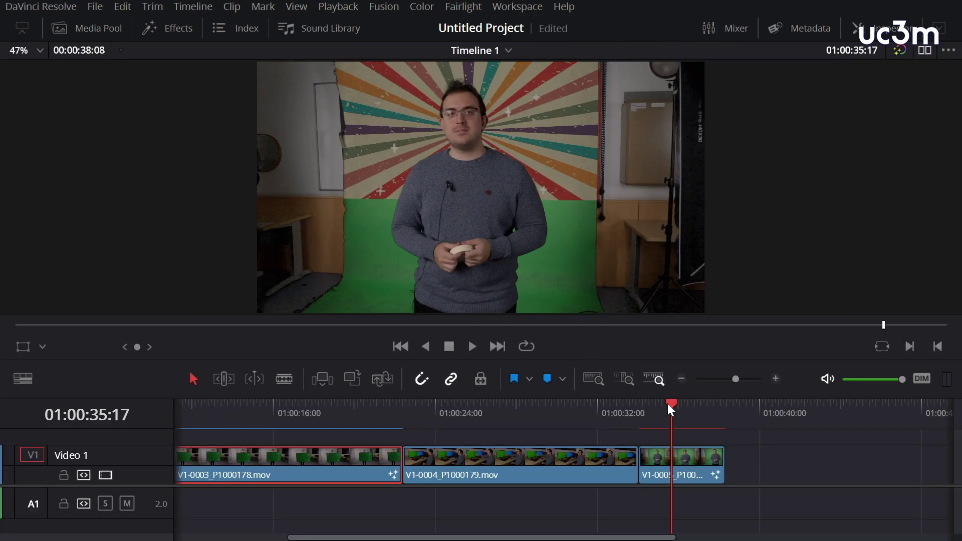
left_click_drag(668, 405, 619, 411)
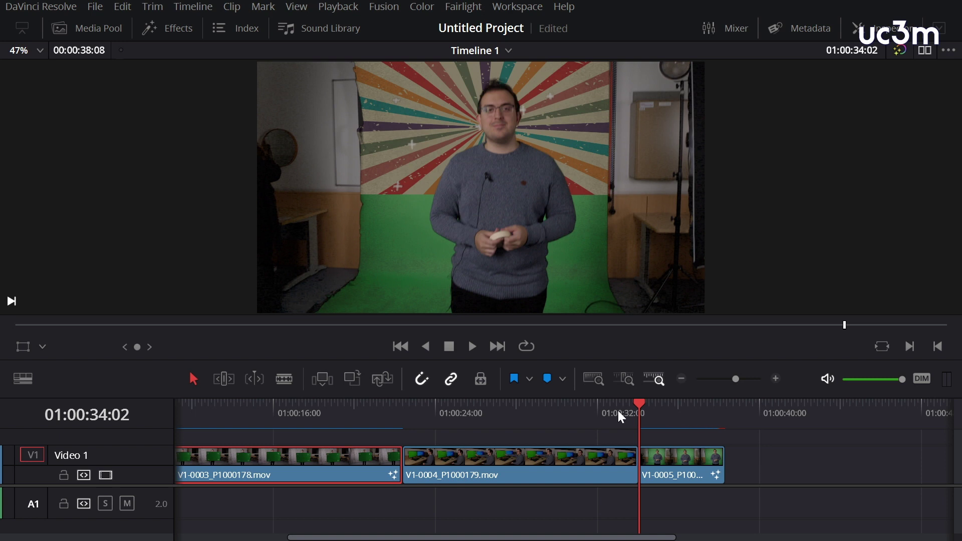
key("space")
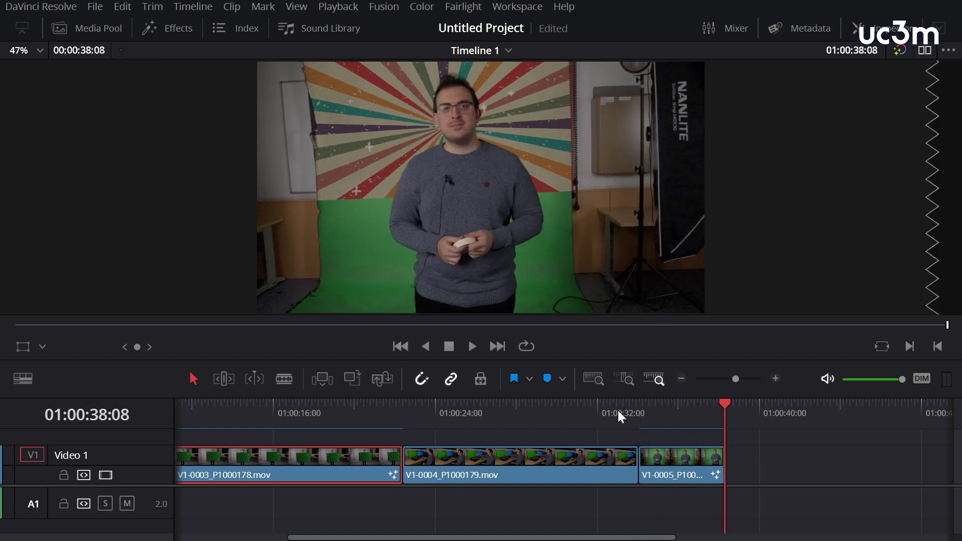
left_click_drag(724, 404, 648, 417)
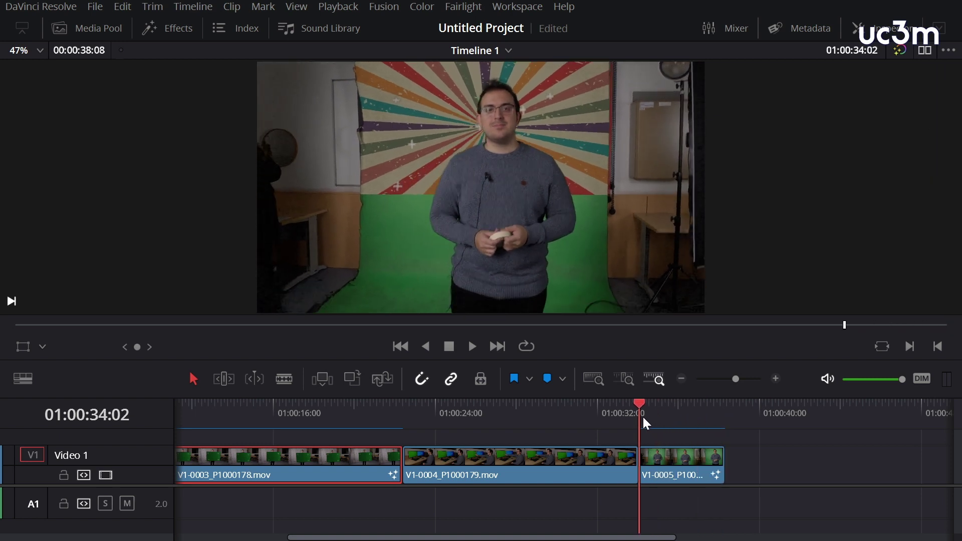
key("space")
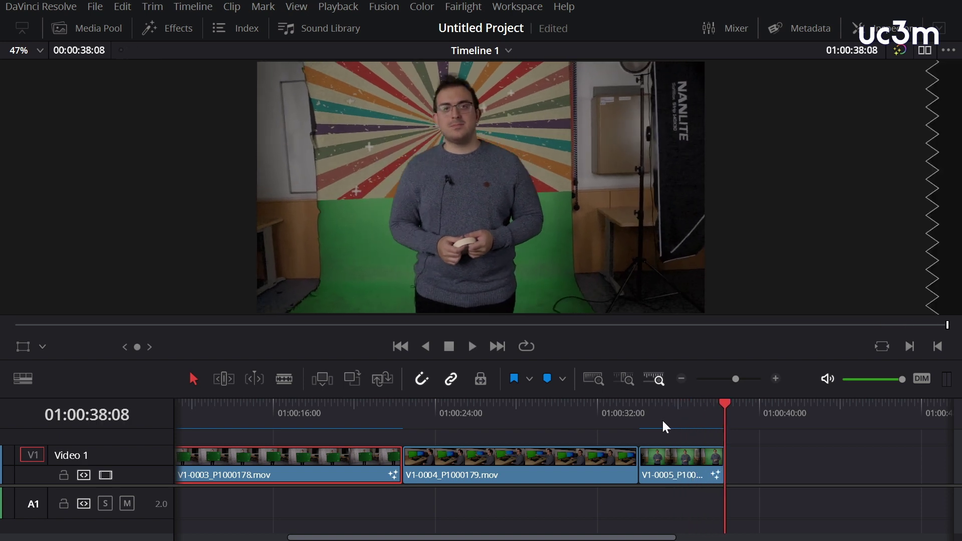
Step: Examine the key's edges around the man's head at 130% zoom near the middle of V1-0005
left_click_drag(723, 404, 672, 419)
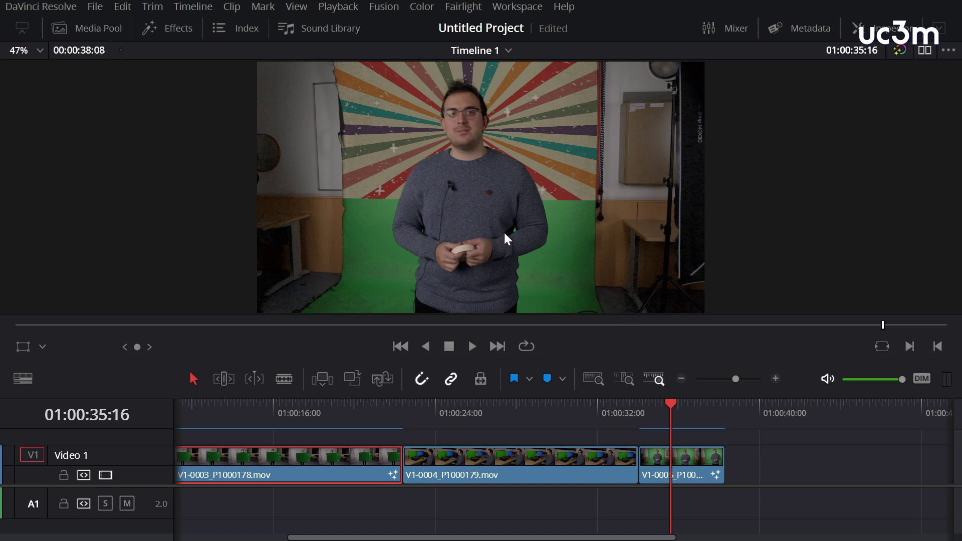
scroll(502, 201, "up", 2)
scroll(506, 212, "down", 2)
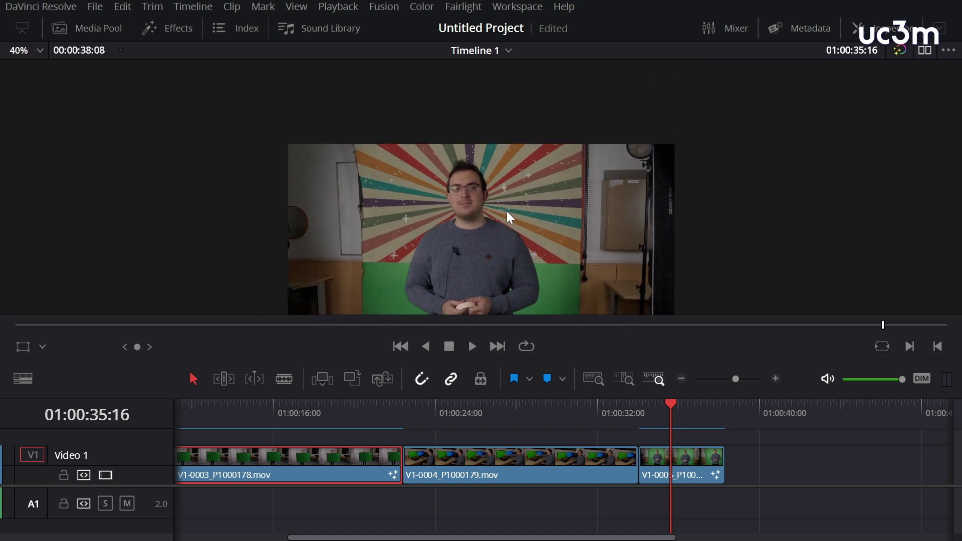
scroll(503, 209, "up", 5)
scroll(501, 213, "up", 3)
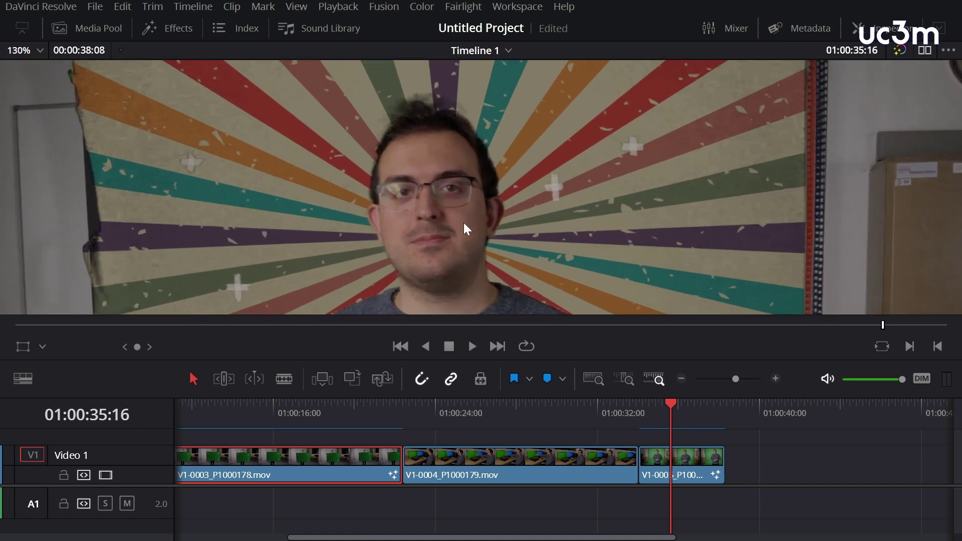
left_click_drag(672, 406, 676, 407)
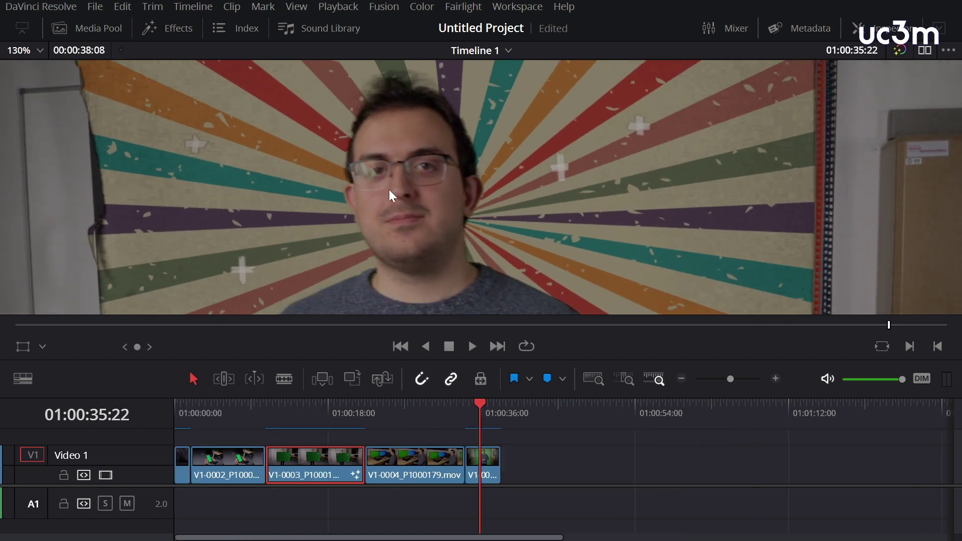